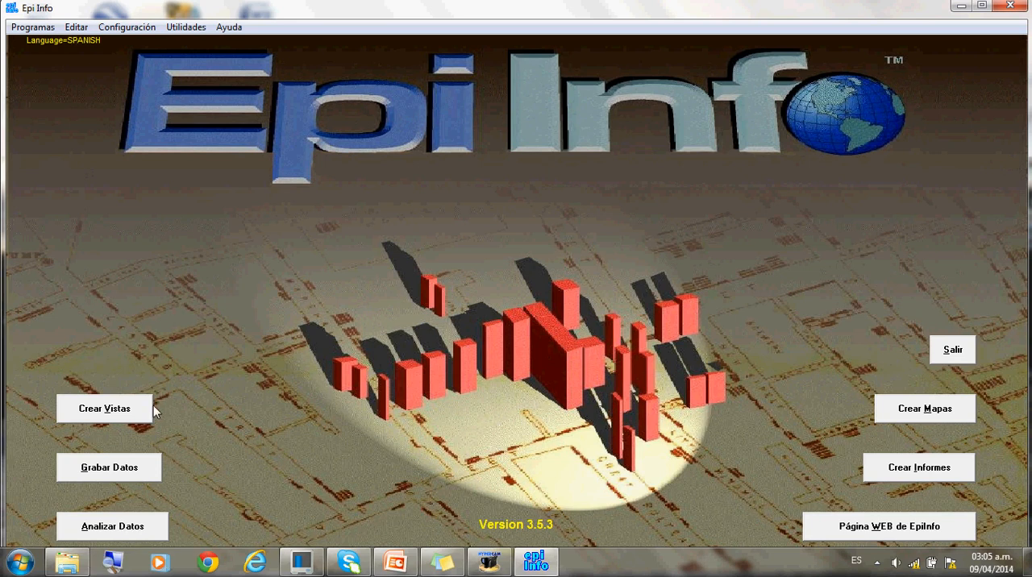
- Open the data analysis module and consult the sticky note listing the EPIINFO work steps
left_click(133, 535)
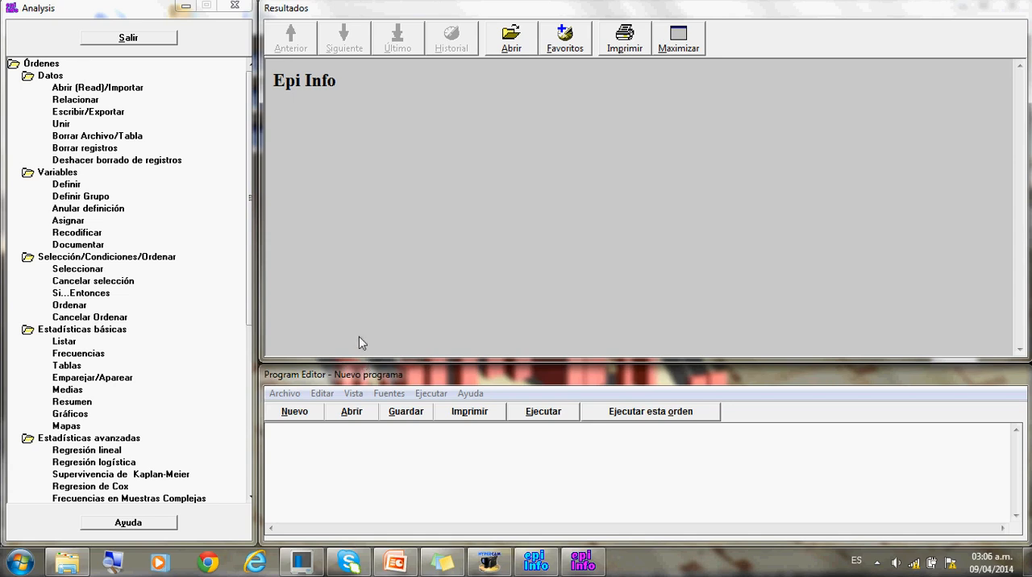
left_click(442, 564)
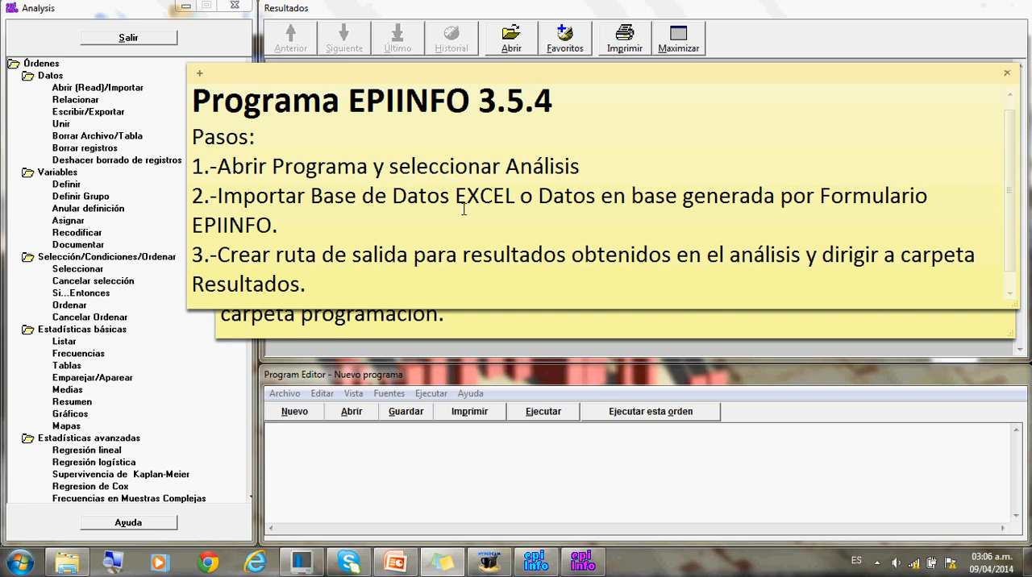
left_click(97, 184)
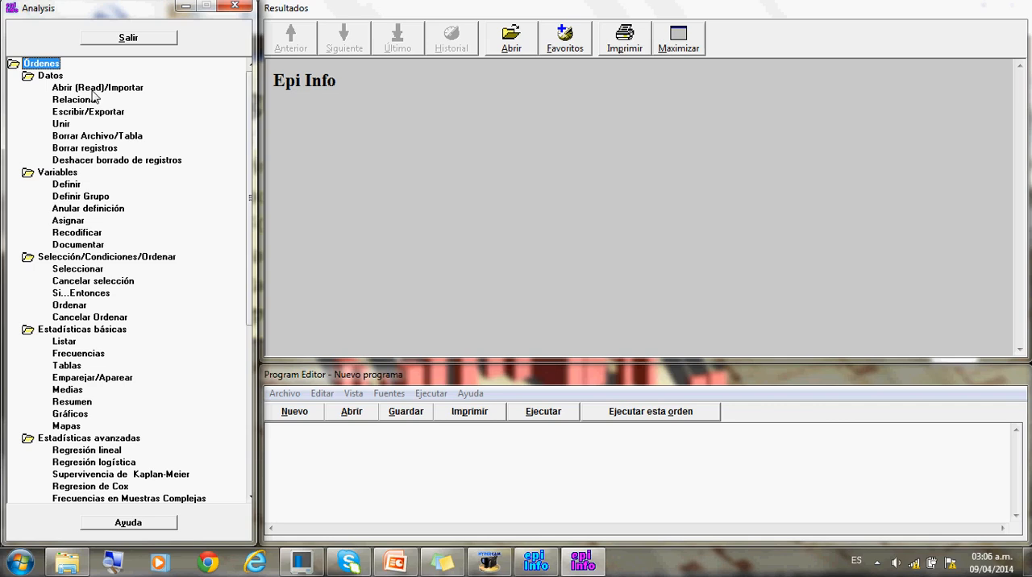
- Start a data import in Excel 5.0 format with the Estudio Nutricional 2014 workbook as the data source
left_click(93, 88)
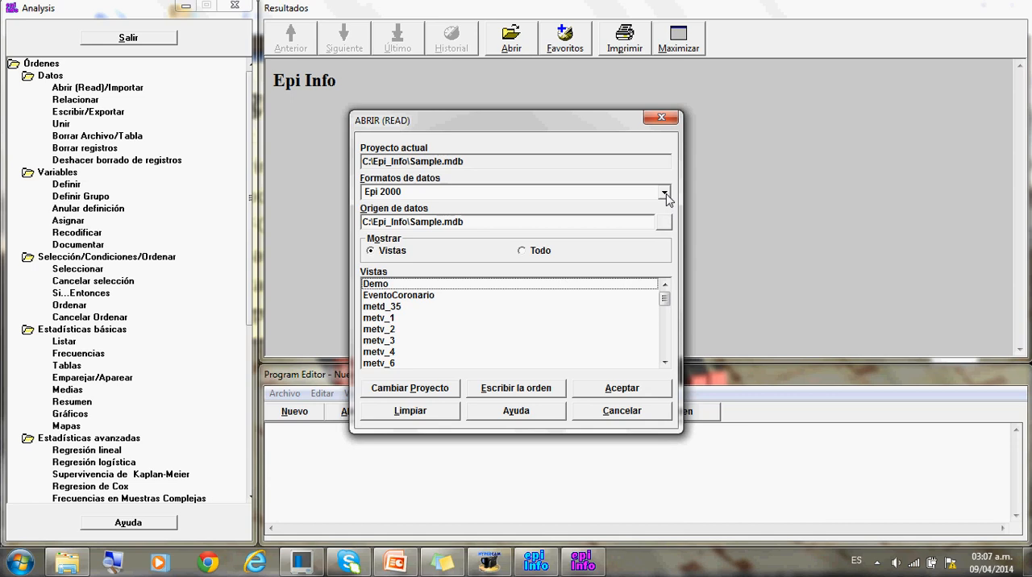
left_click(665, 193)
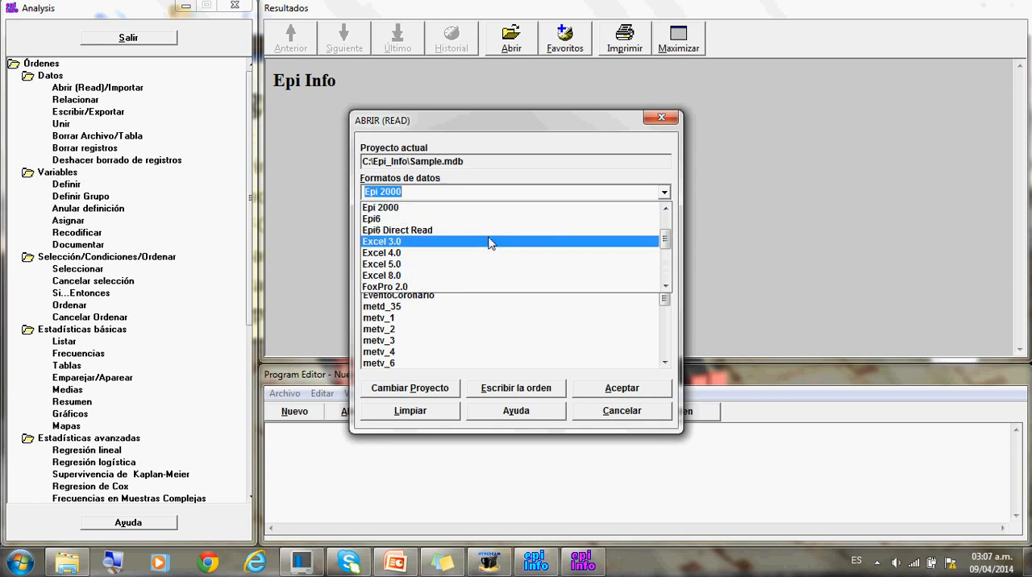
left_click(406, 271)
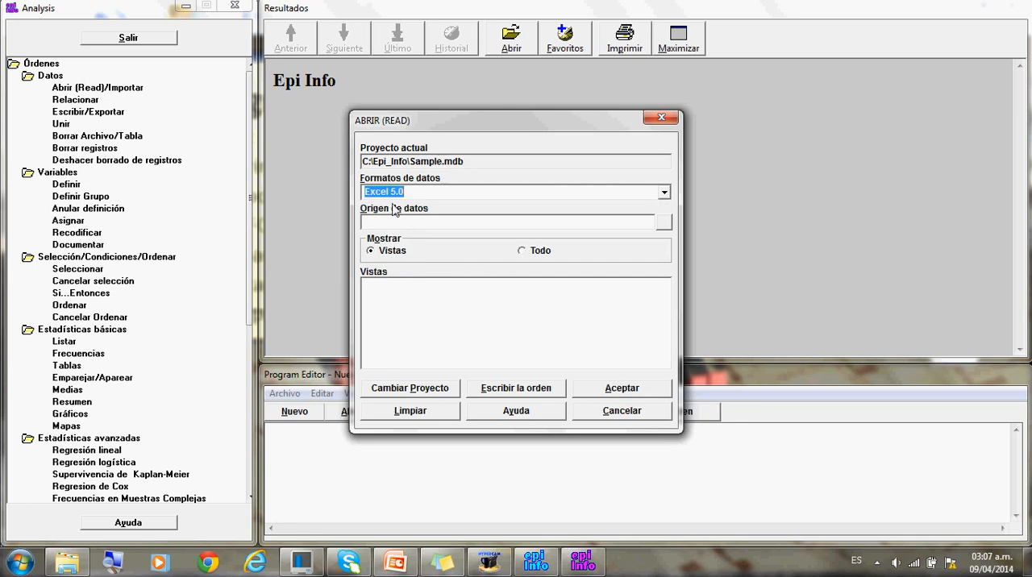
left_click(665, 224)
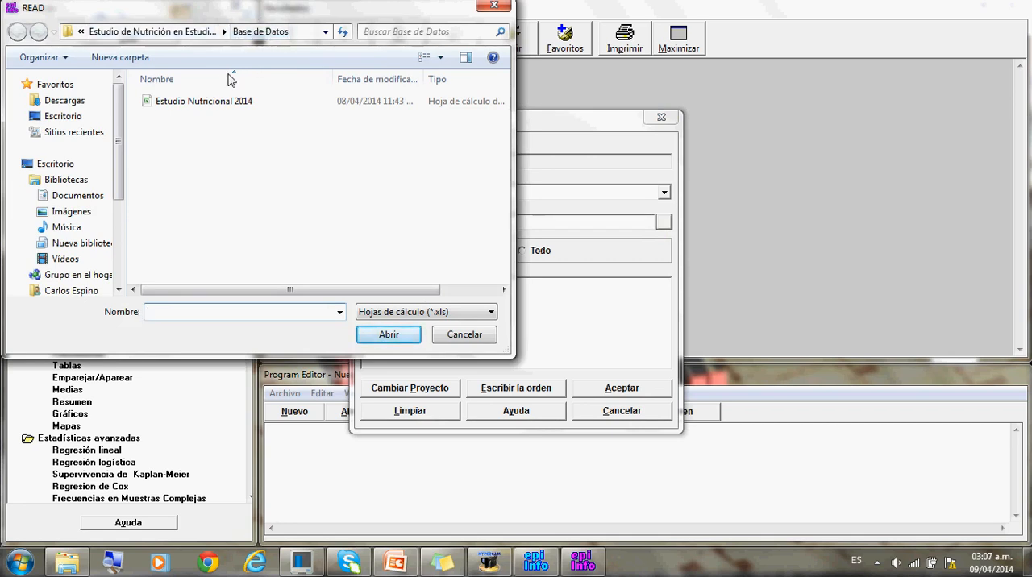
left_click(192, 110)
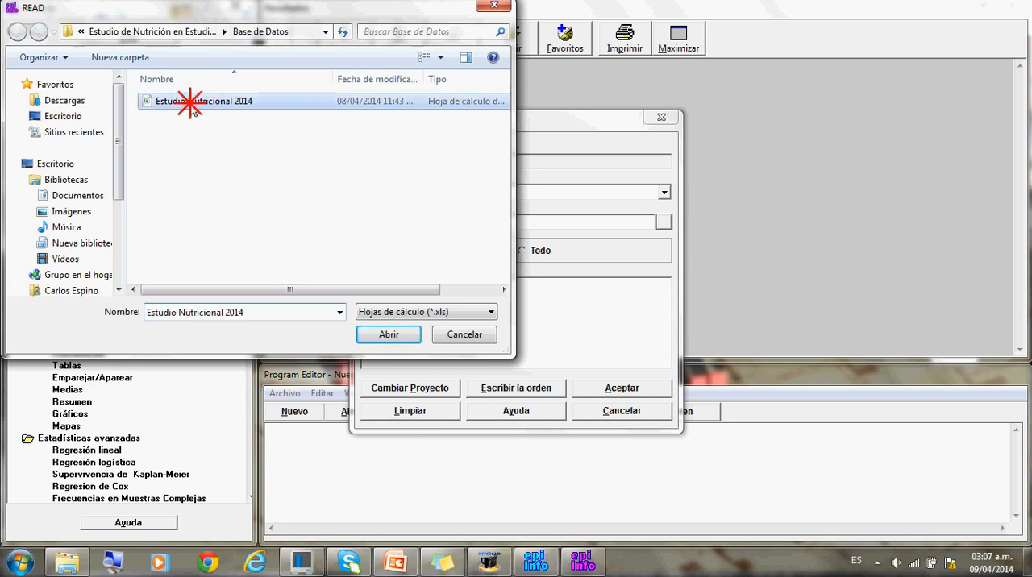
left_click(381, 337)
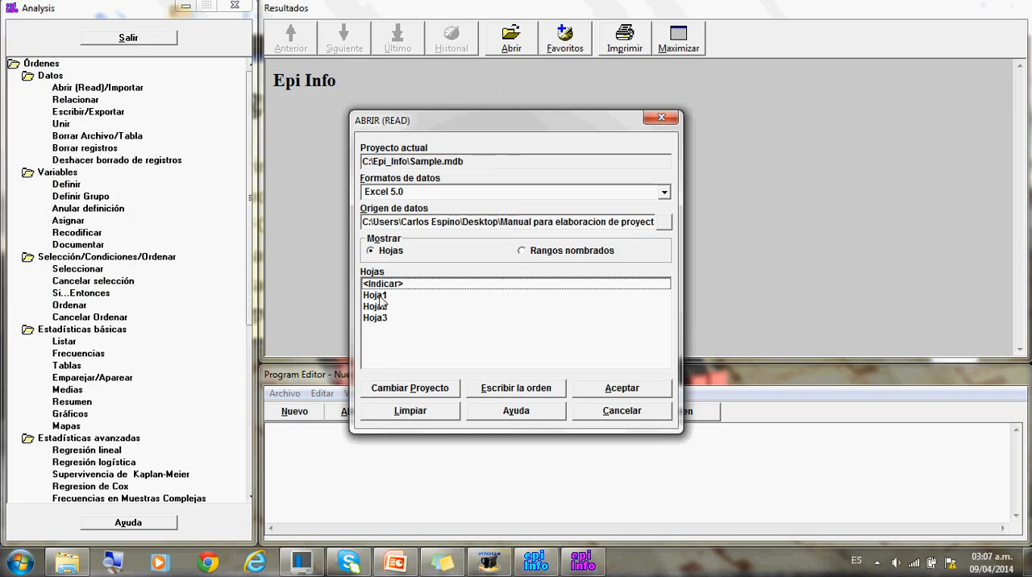
- Import sheet Hoja1 with its first row used as field names
left_click(379, 297)
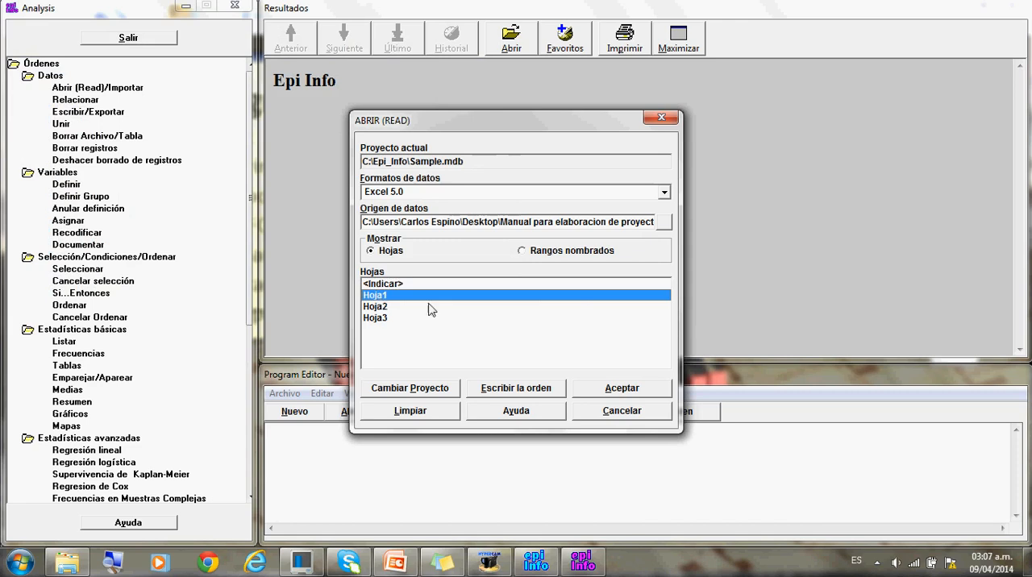
left_click(610, 391)
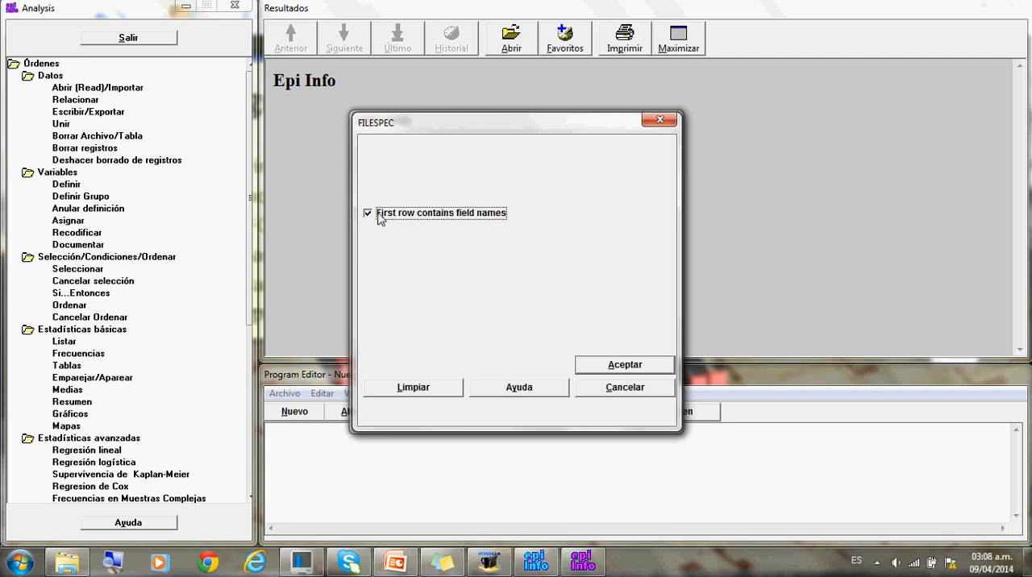
left_click(609, 364)
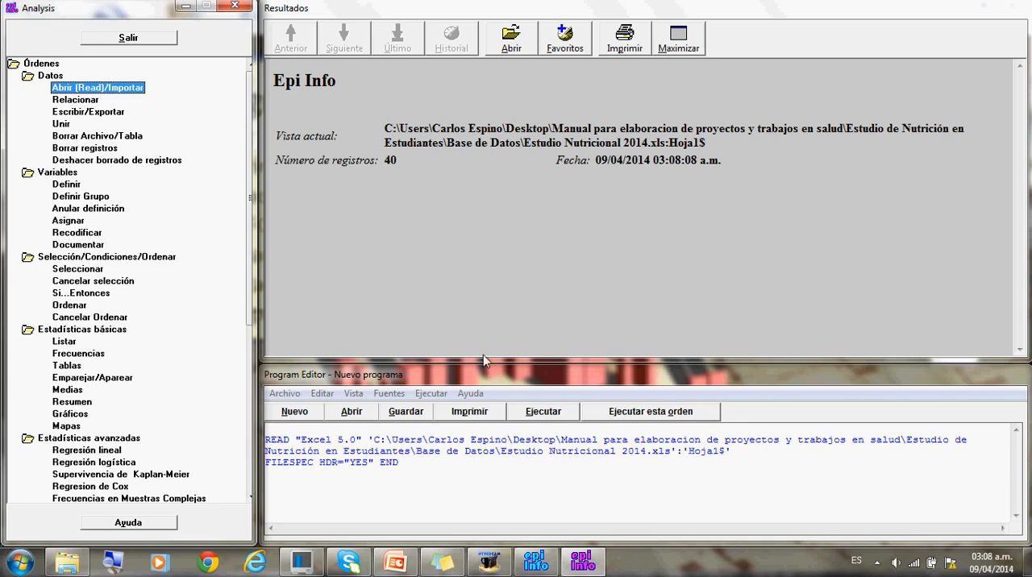
- Consult the step note again and start choosing the location for a results output file
left_click(443, 564)
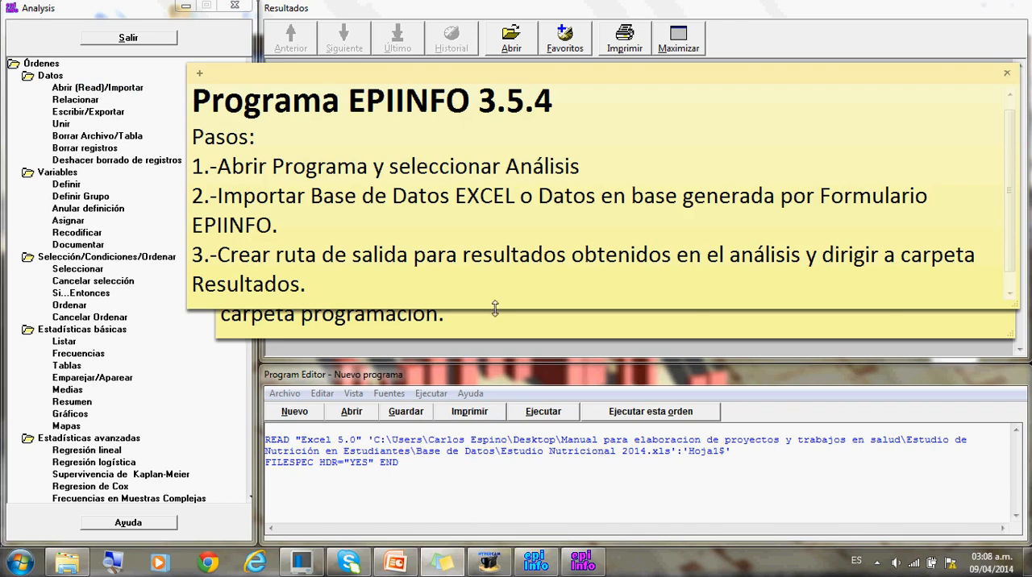
left_click(250, 390)
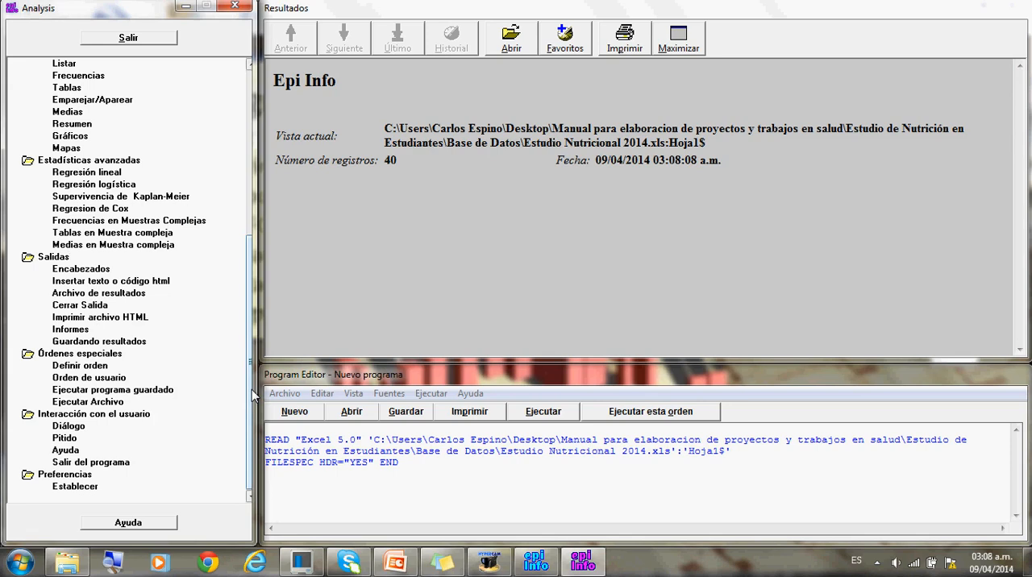
left_click_drag(251, 390, 246, 449)
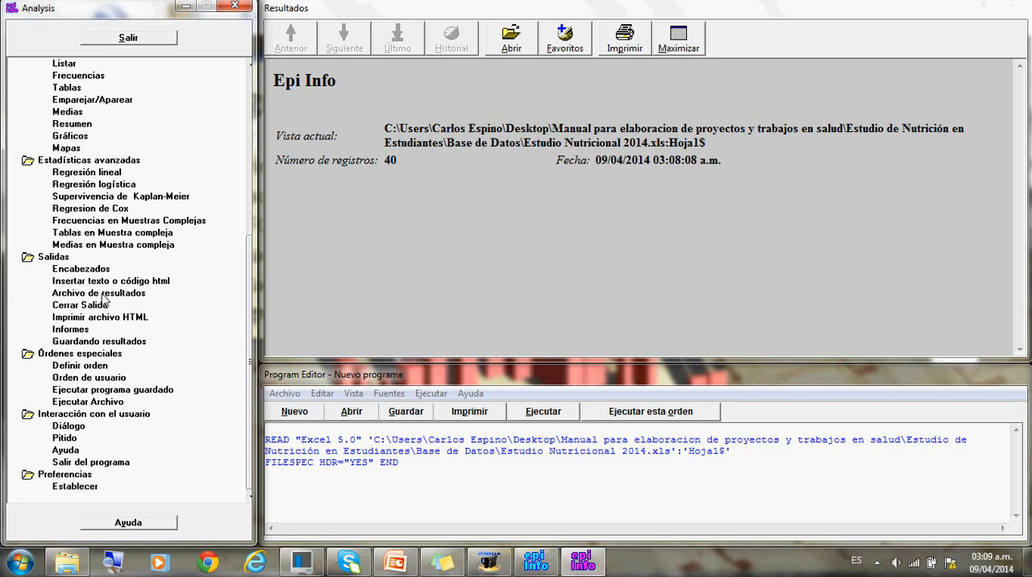
left_click(101, 294)
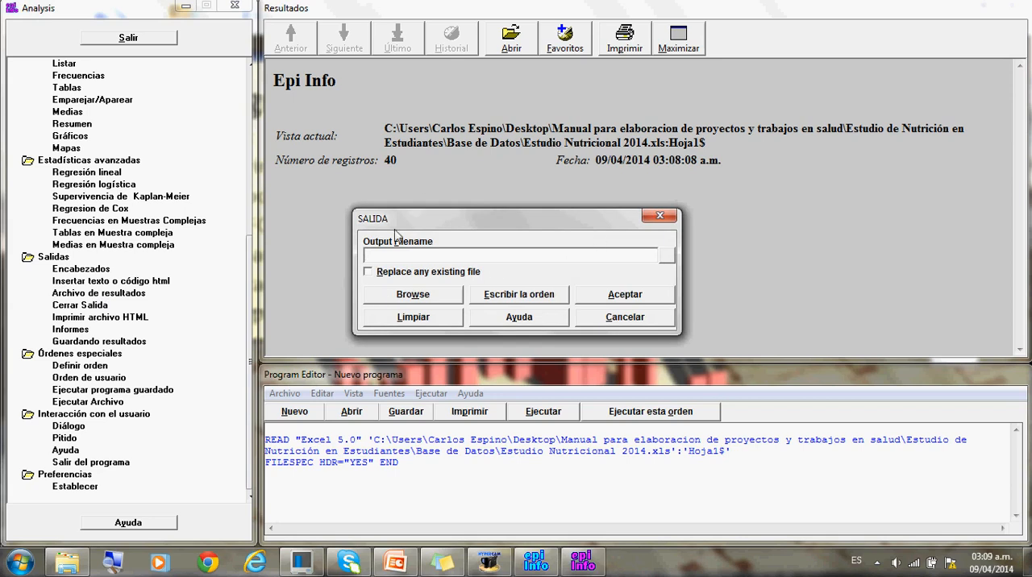
left_click(666, 256)
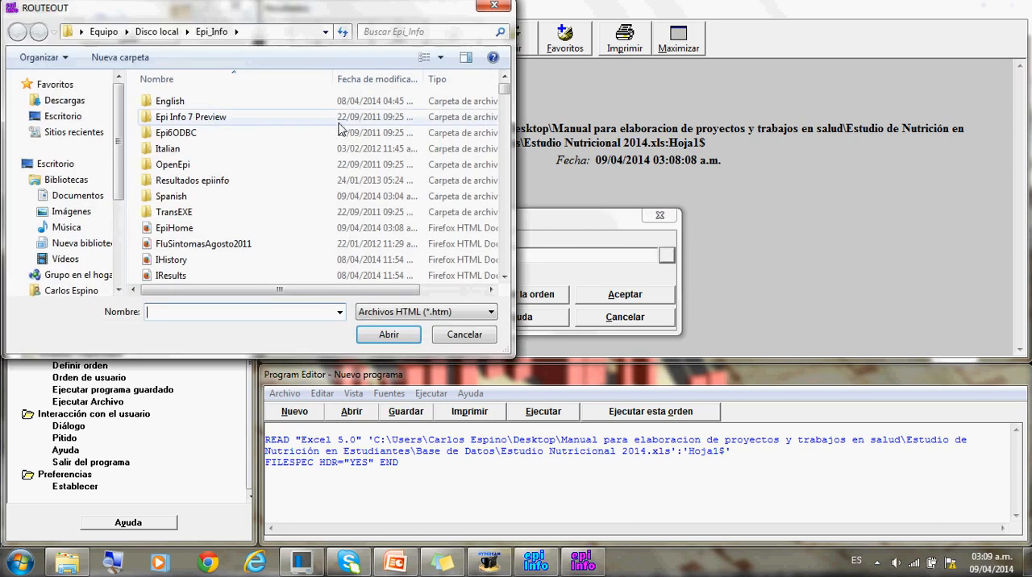
- Browse from the desktop through Manual para elaboracion de proyectos y trabajos en salud and Estudio de Nutrición en Estudiantes to Resultados en EPIINFO
left_click(65, 165)
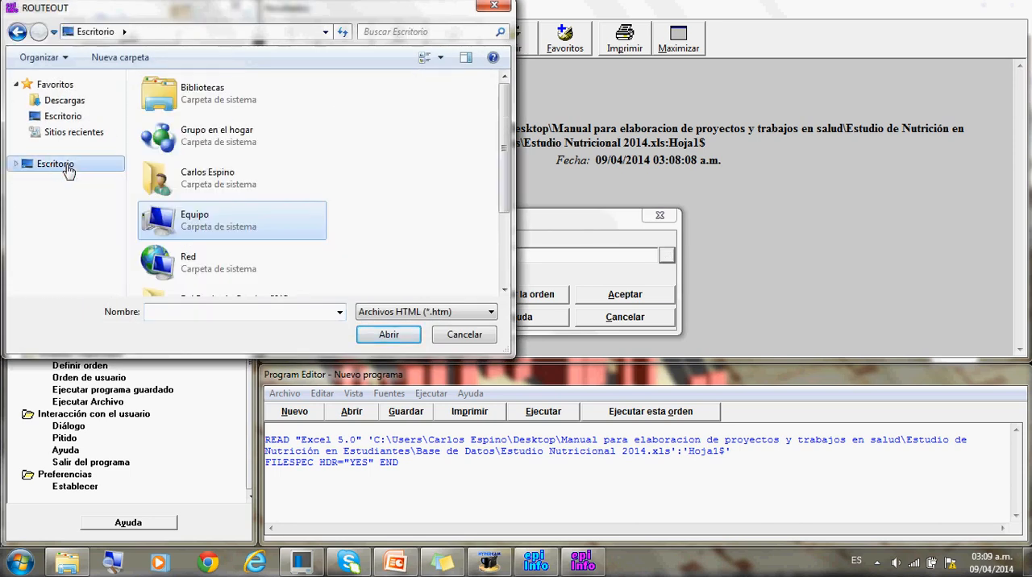
scroll(502, 239, "down", 3)
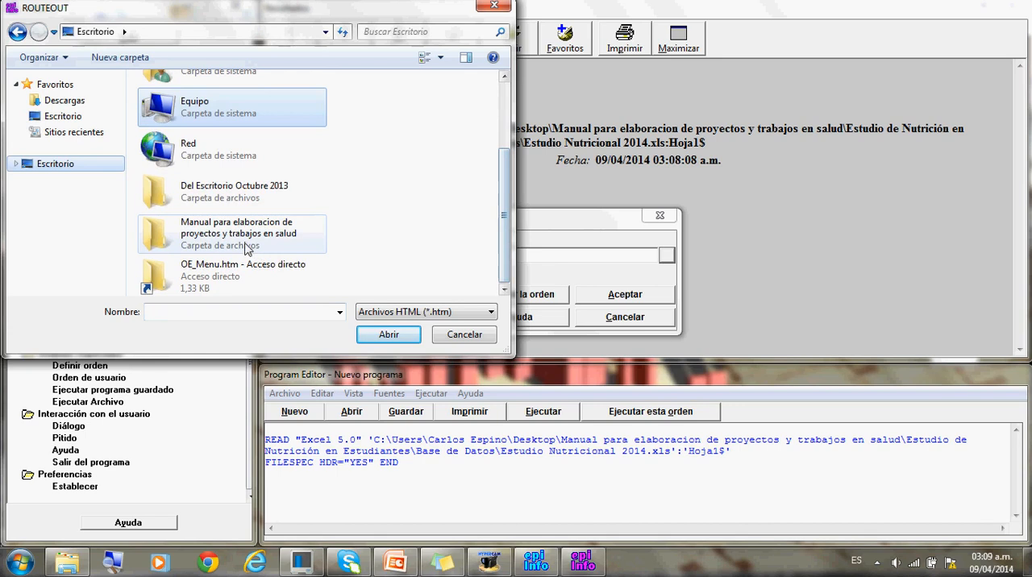
double_click(242, 232)
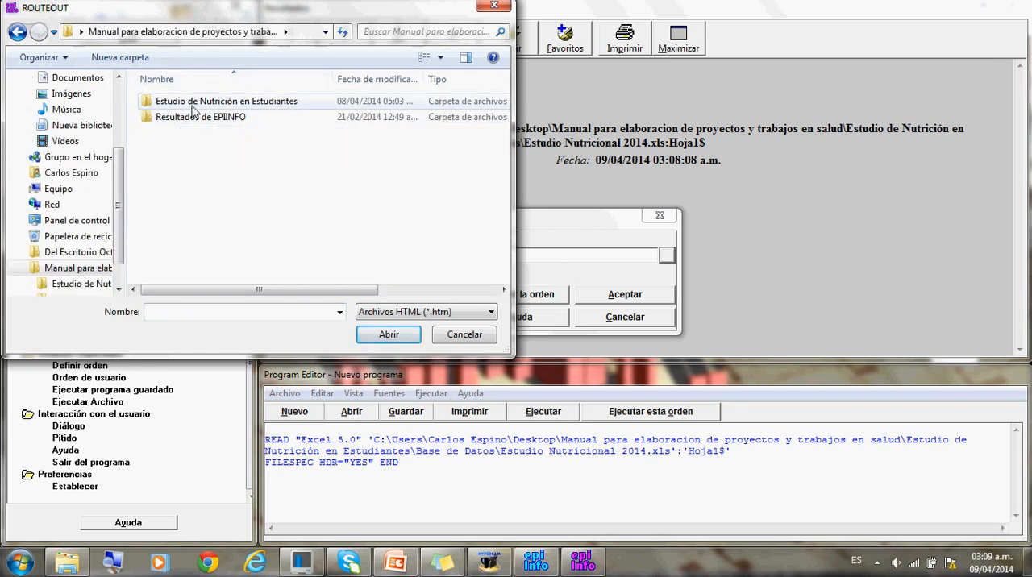
double_click(152, 102)
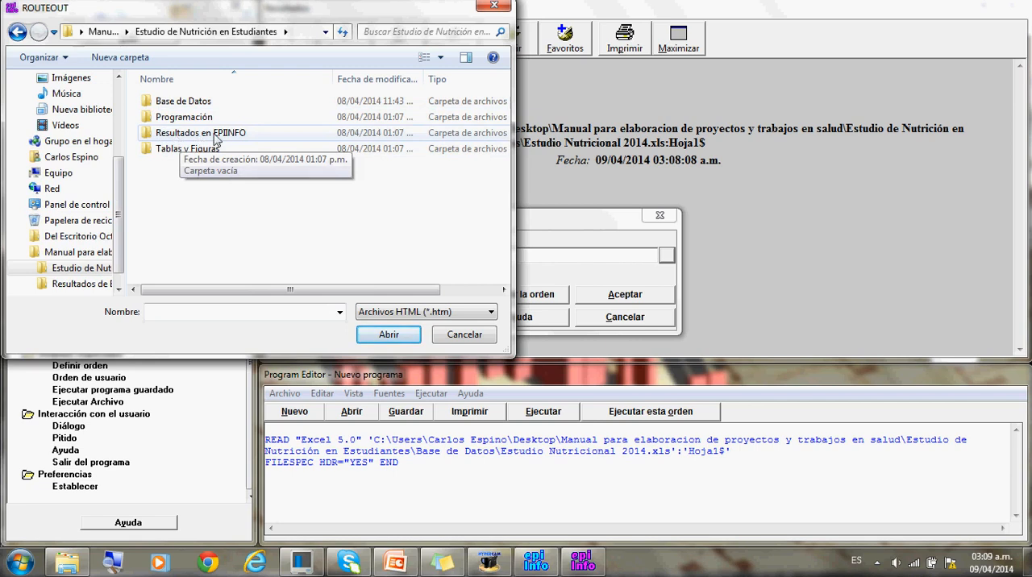
double_click(150, 133)
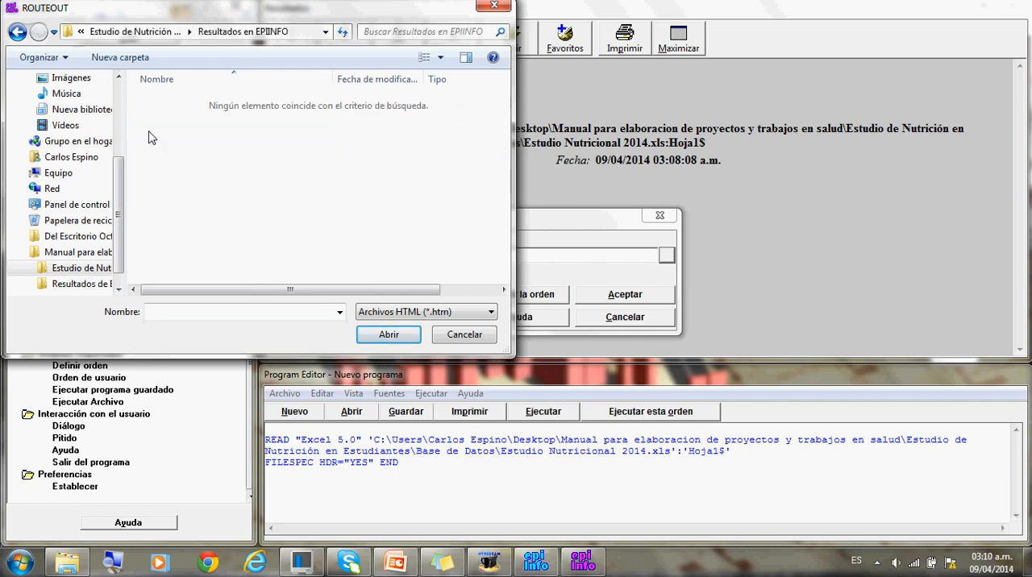
- Name the output file ResultadoNutricional342014 and route the analysis results to it
left_click(161, 312)
type("ResultadoNutricional34201")
type("42014")
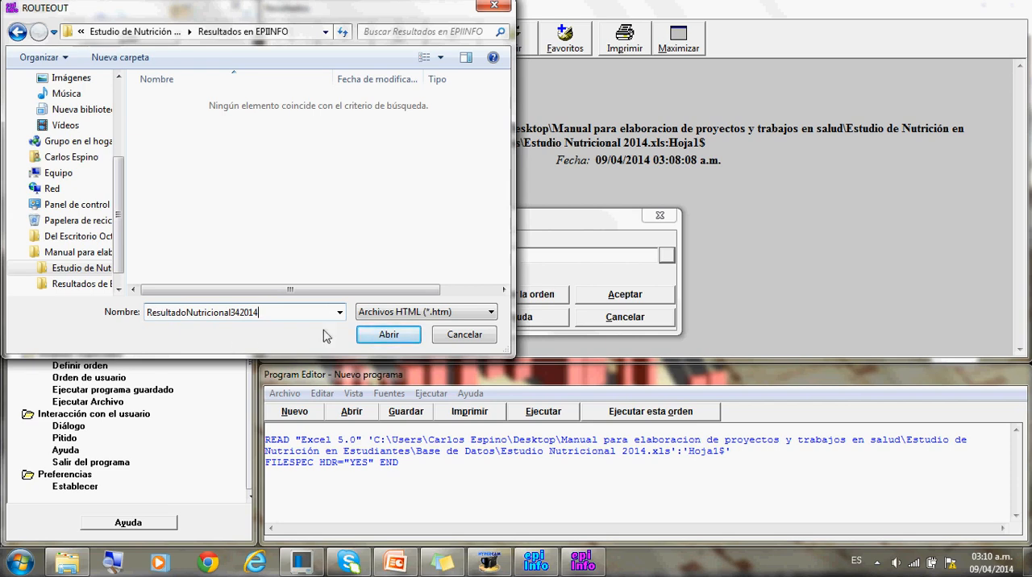
left_click(388, 337)
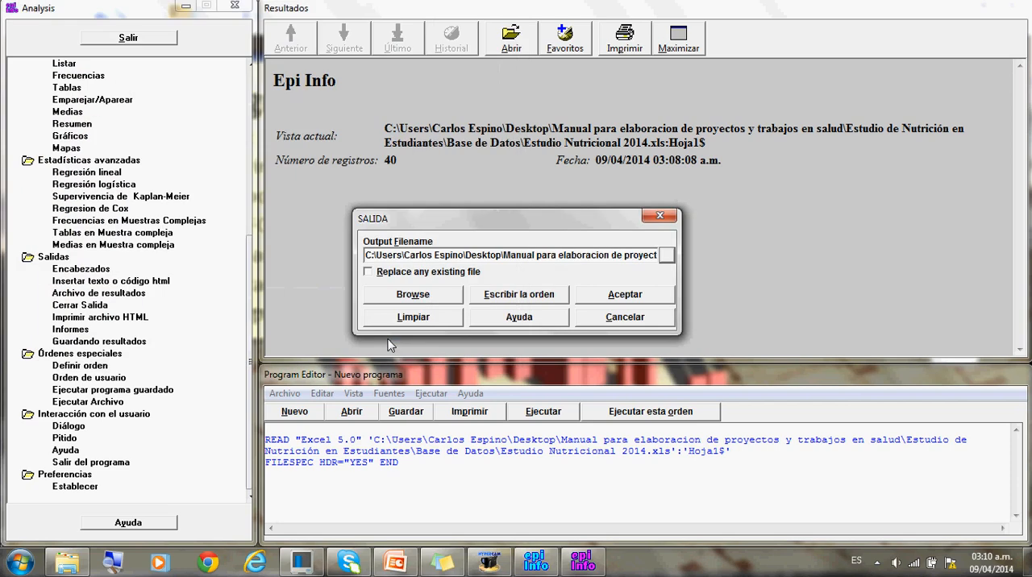
left_click(616, 298)
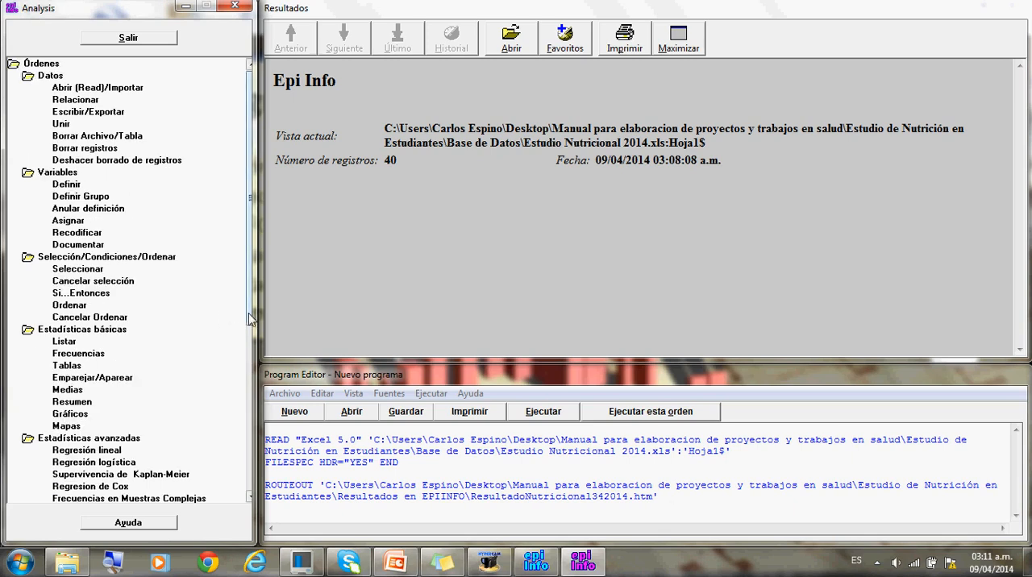
left_click_drag(248, 313, 250, 297)
mouse_move(250, 179)
left_mouse_down()
mouse_move(250, 169)
mouse_move(248, 270)
left_mouse_up()
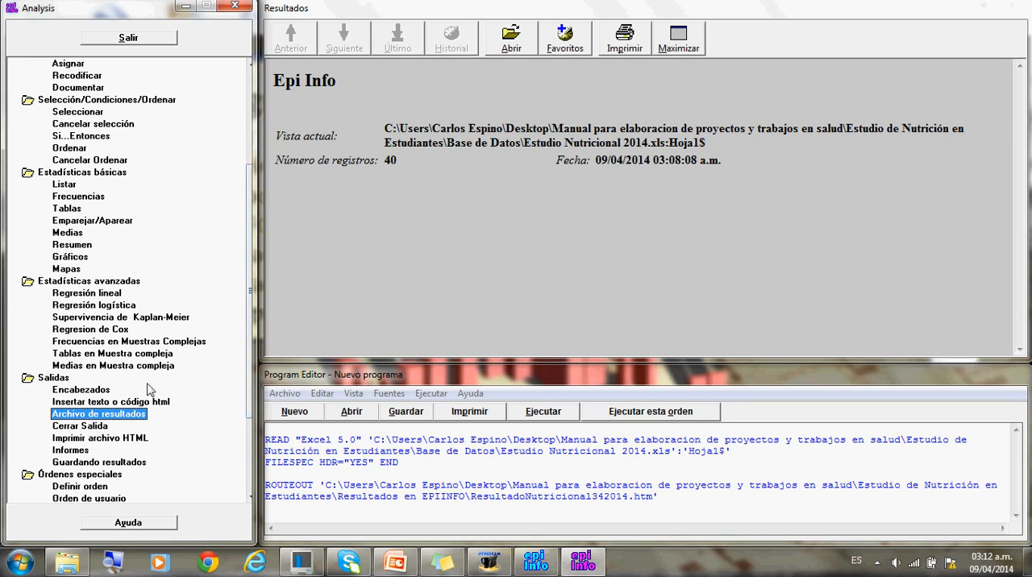
left_click_drag(249, 360, 247, 275)
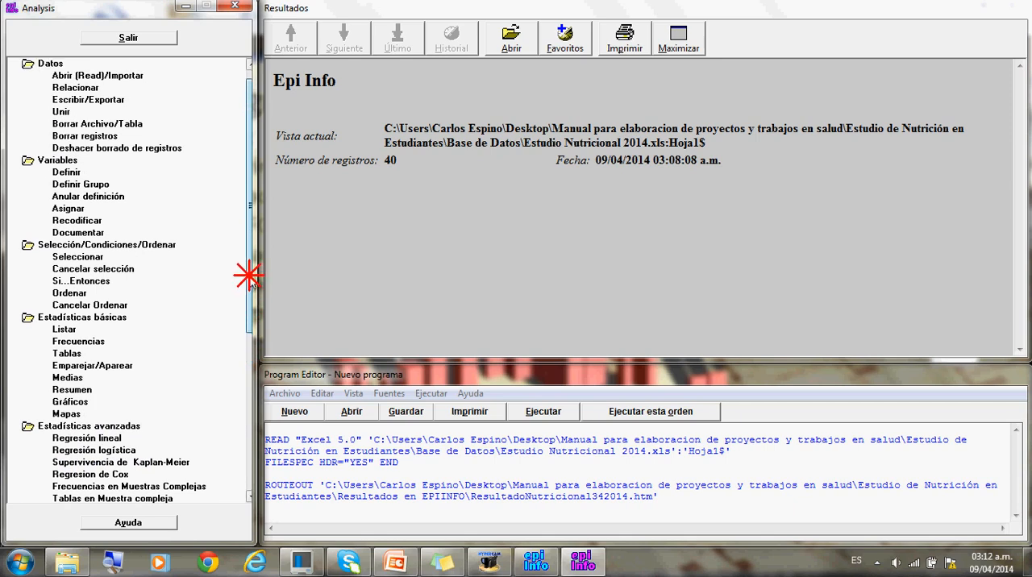
left_click_drag(249, 274, 249, 269)
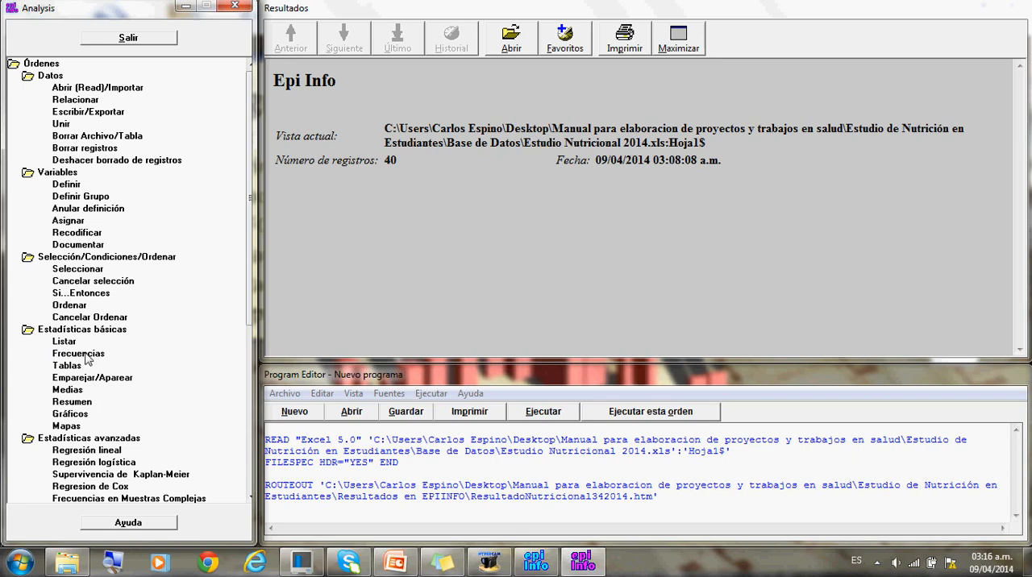
- Start a Frequencies analysis and add AFDM and CATNUT as the variables to tabulate
left_click(87, 358)
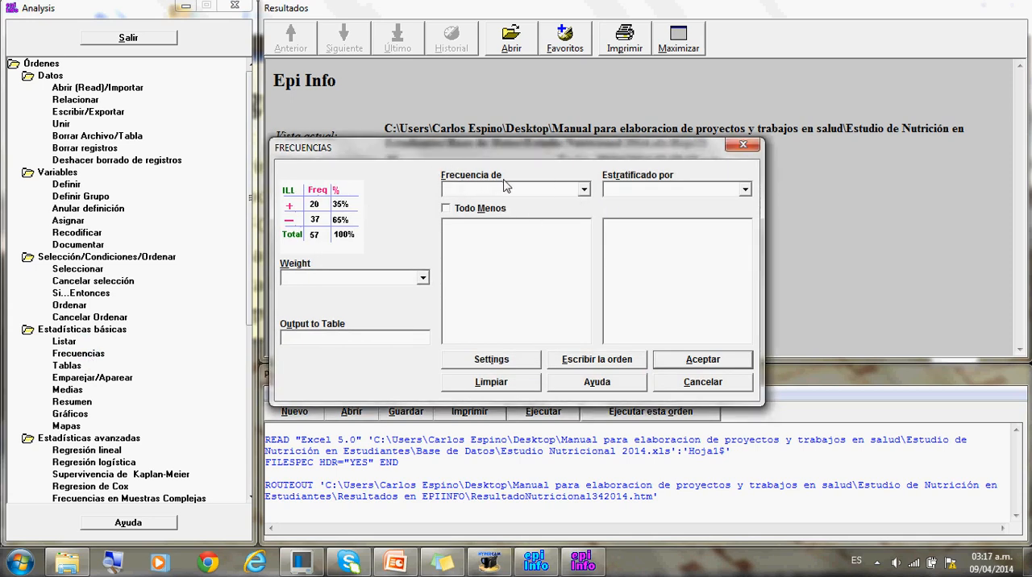
left_click(584, 190)
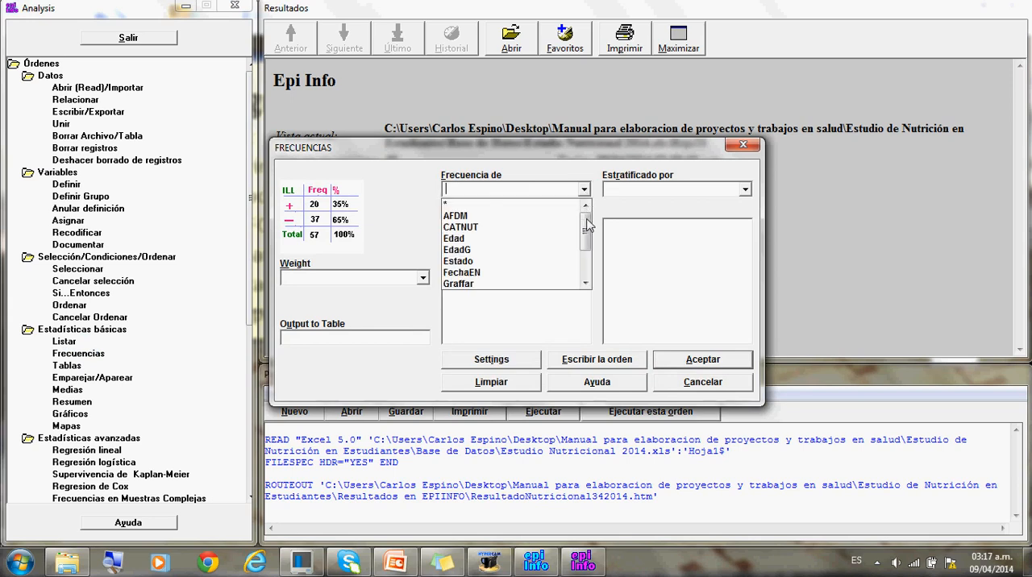
left_click_drag(587, 227, 584, 219)
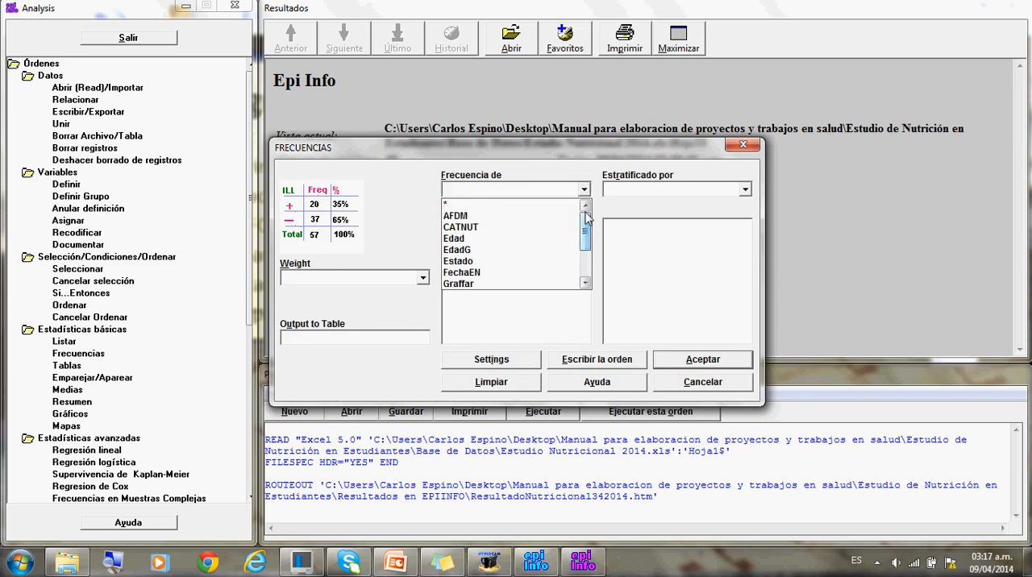
left_click(462, 205)
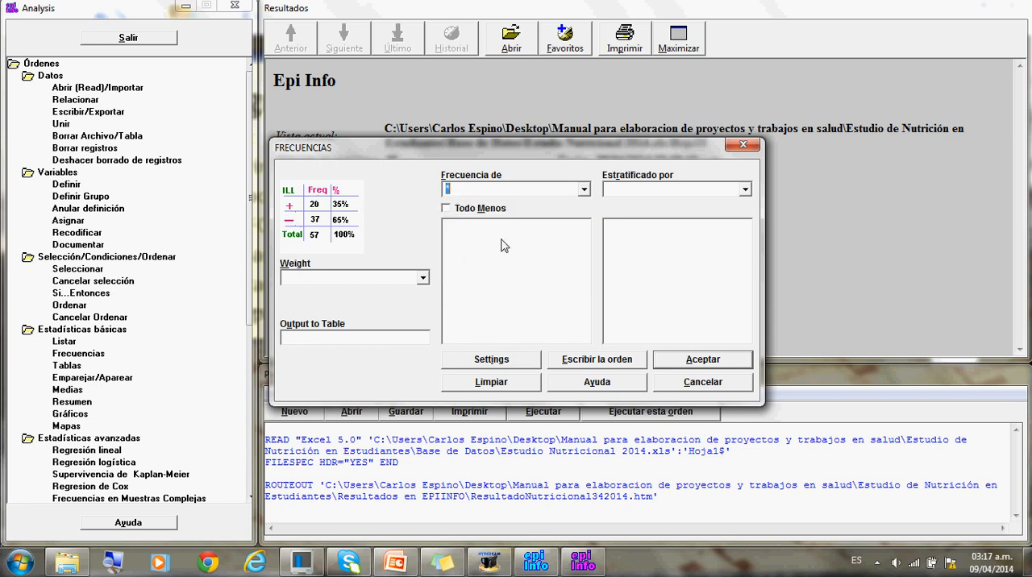
left_click(583, 189)
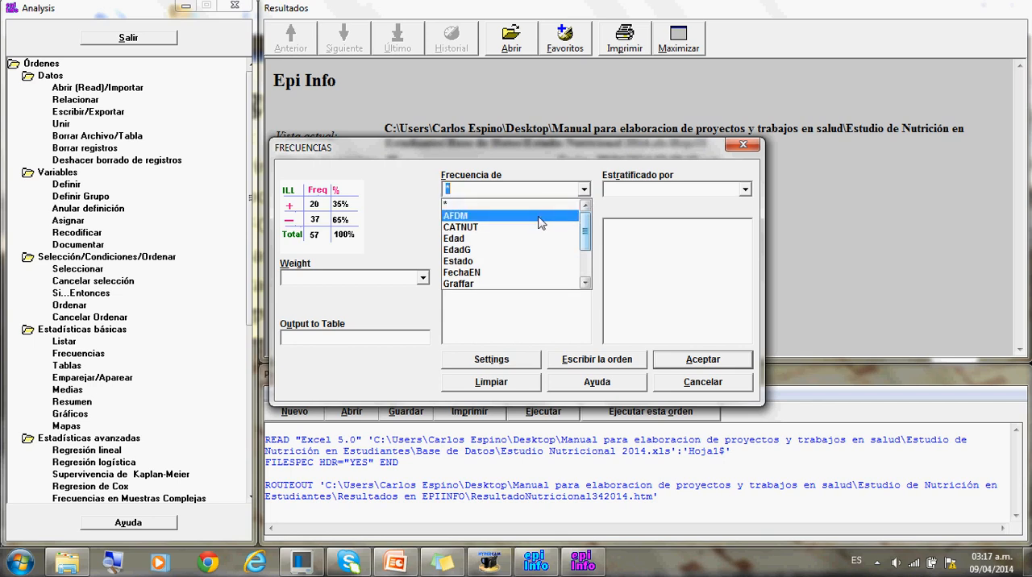
left_click(474, 218)
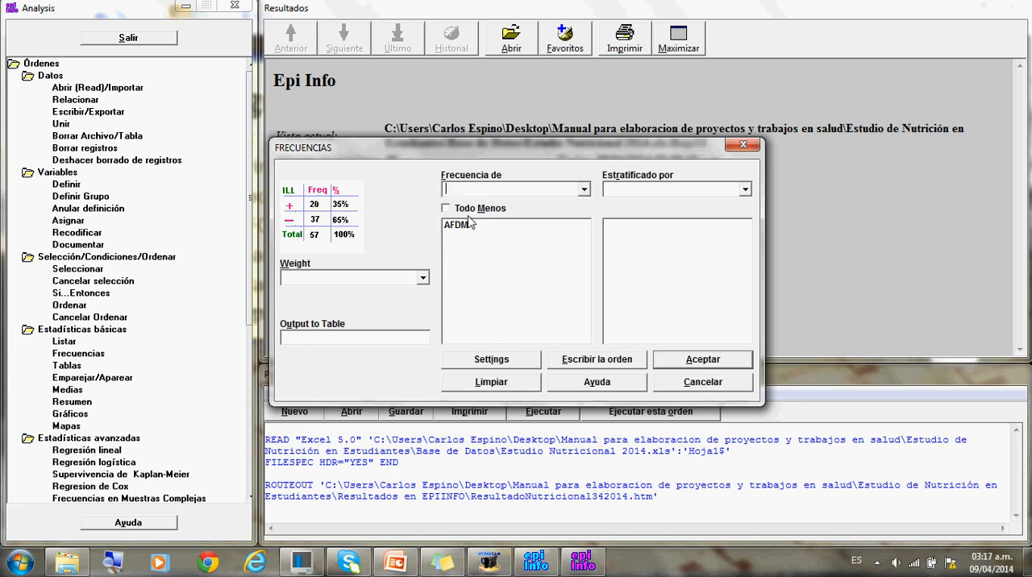
left_click(584, 192)
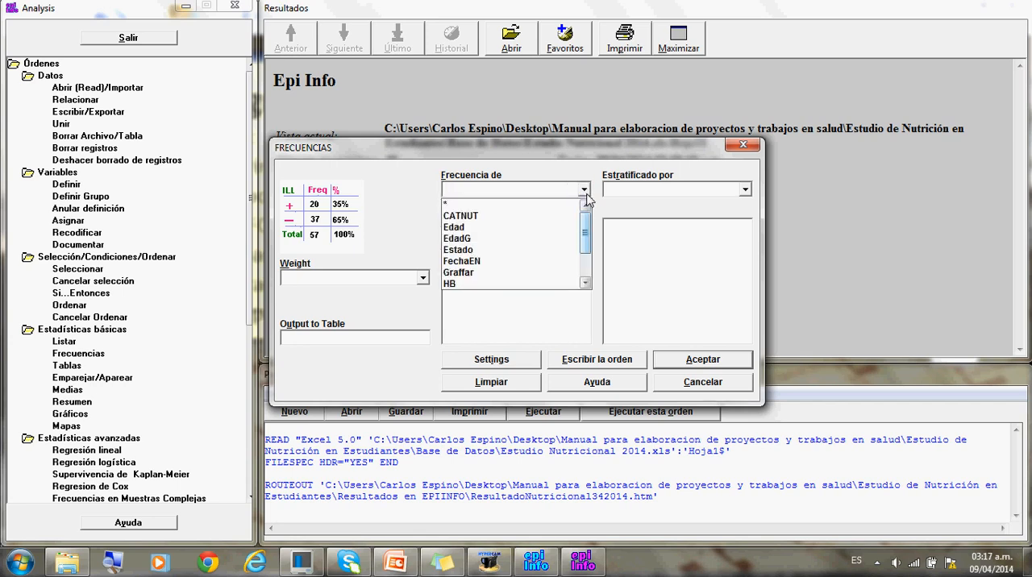
left_click(491, 218)
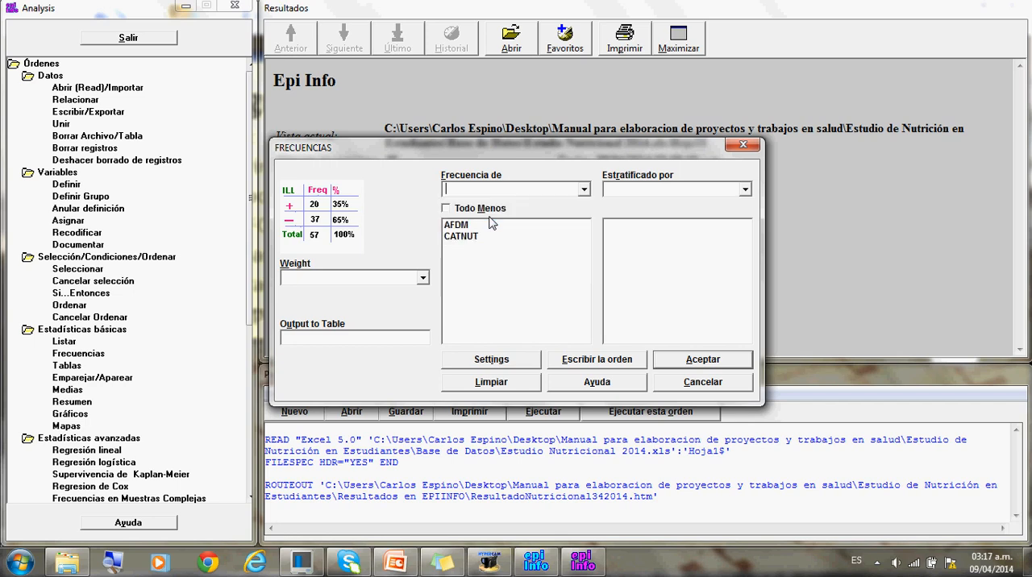
- Add EdadG, Estado and Graffar to the variables of the frequency analysis
left_click(585, 191)
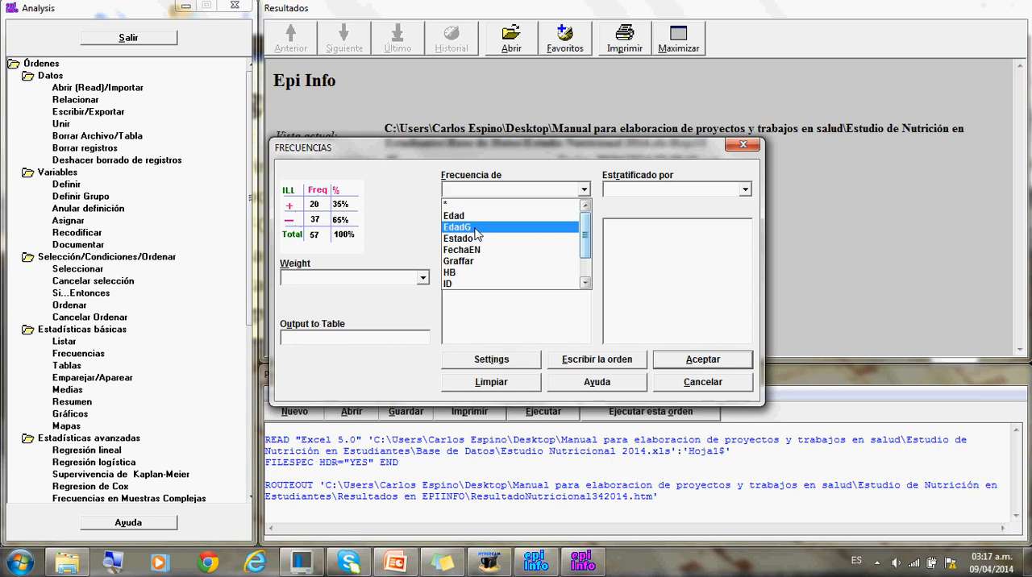
left_click(475, 234)
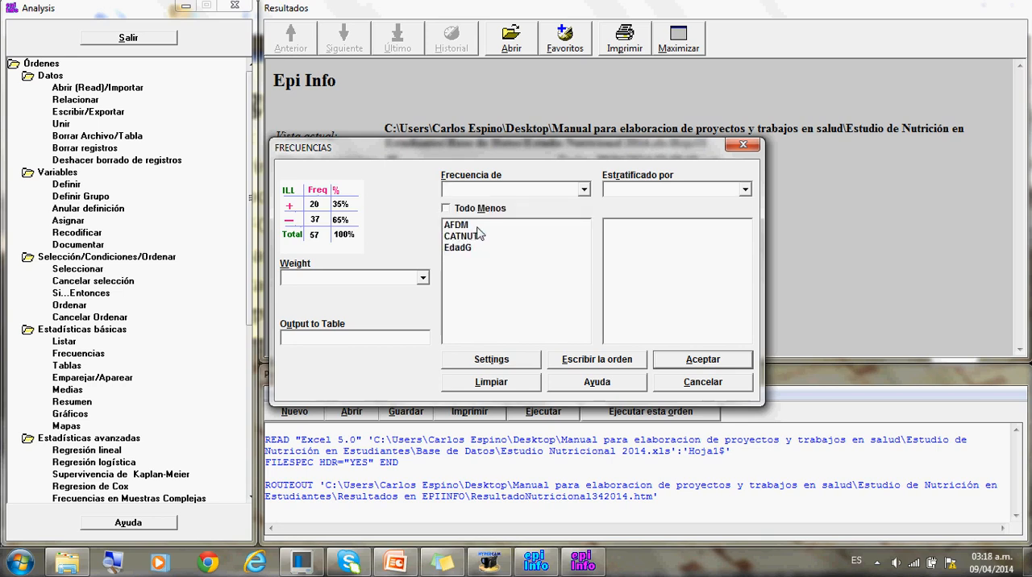
left_click(584, 189)
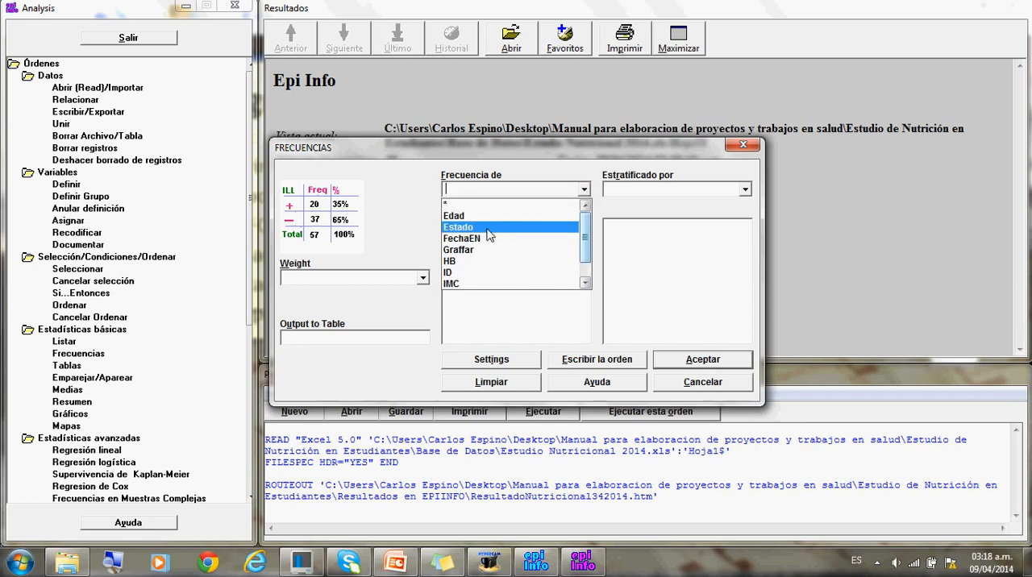
left_click(488, 229)
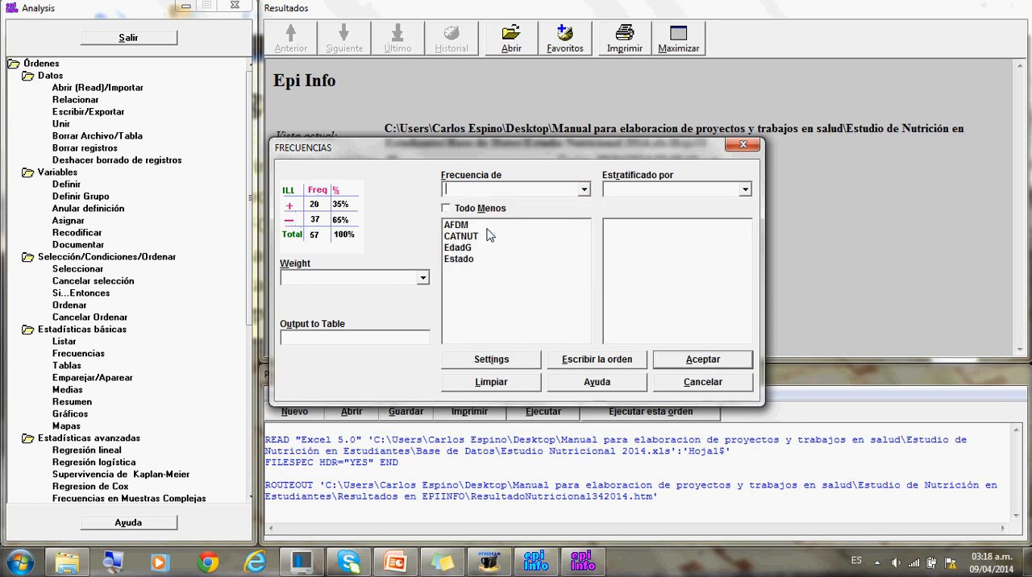
left_click(585, 190)
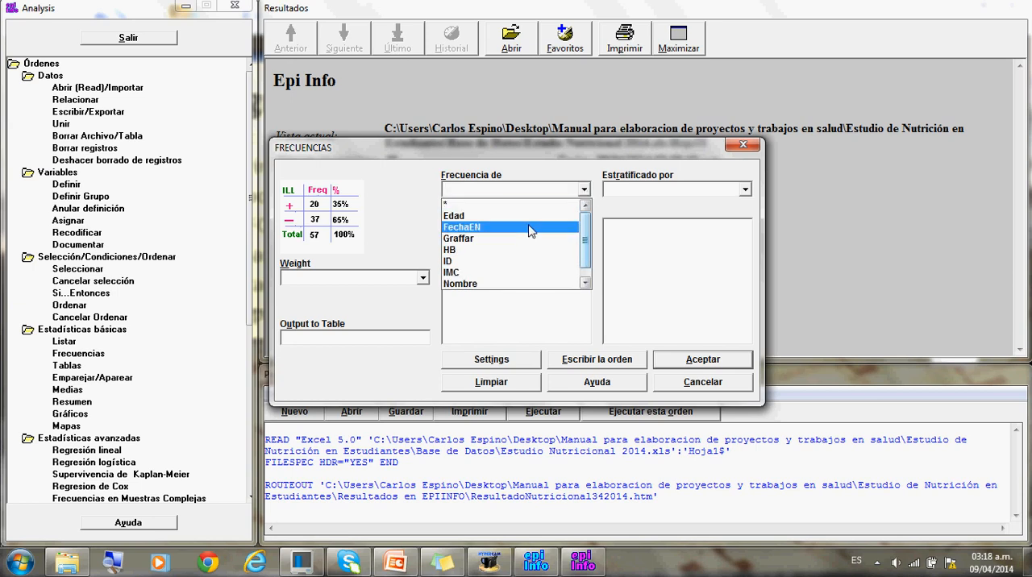
left_click(512, 239)
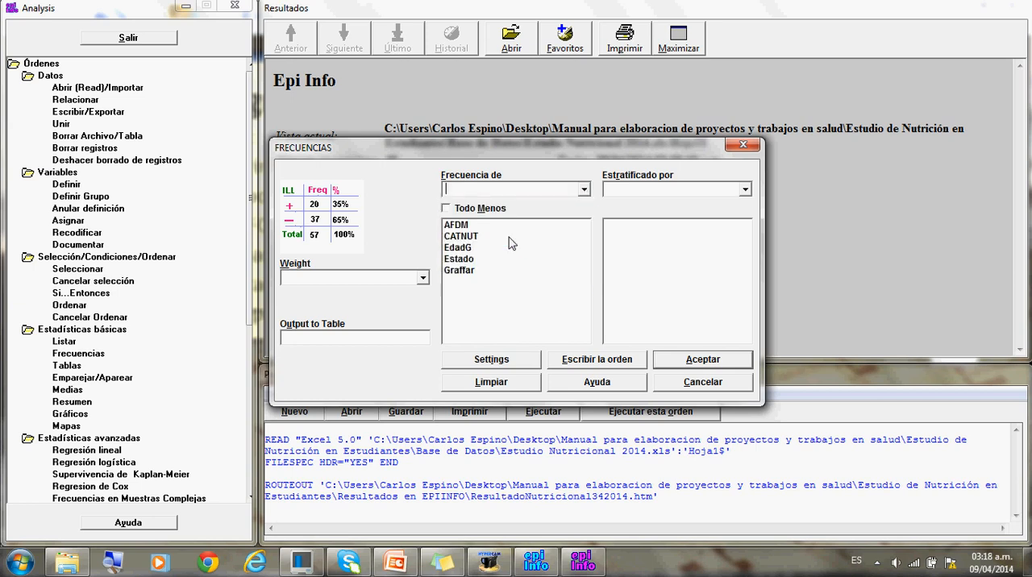
- Include Sexo among the frequency variables and run the analysis
left_click(584, 190)
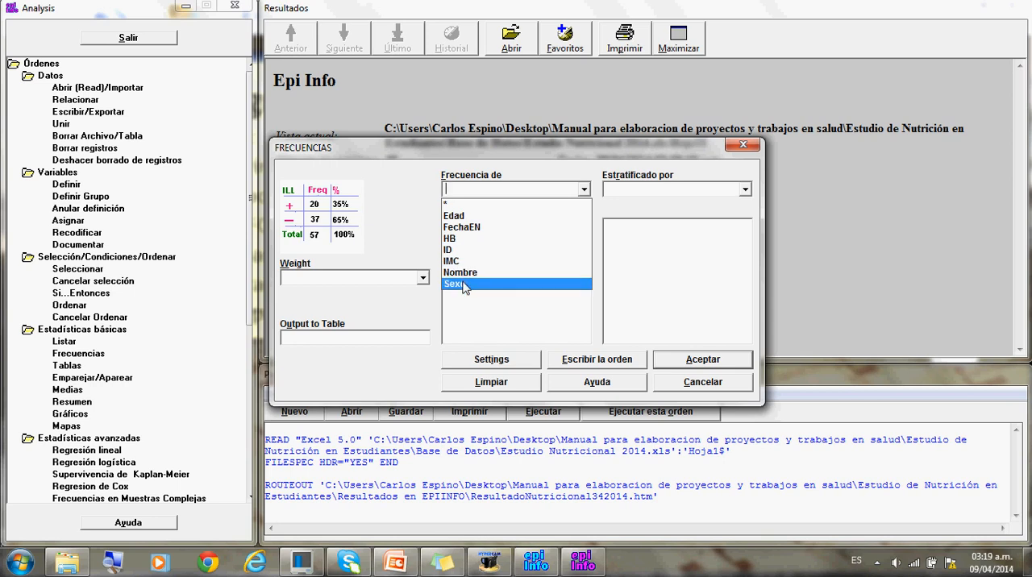
left_click(464, 284)
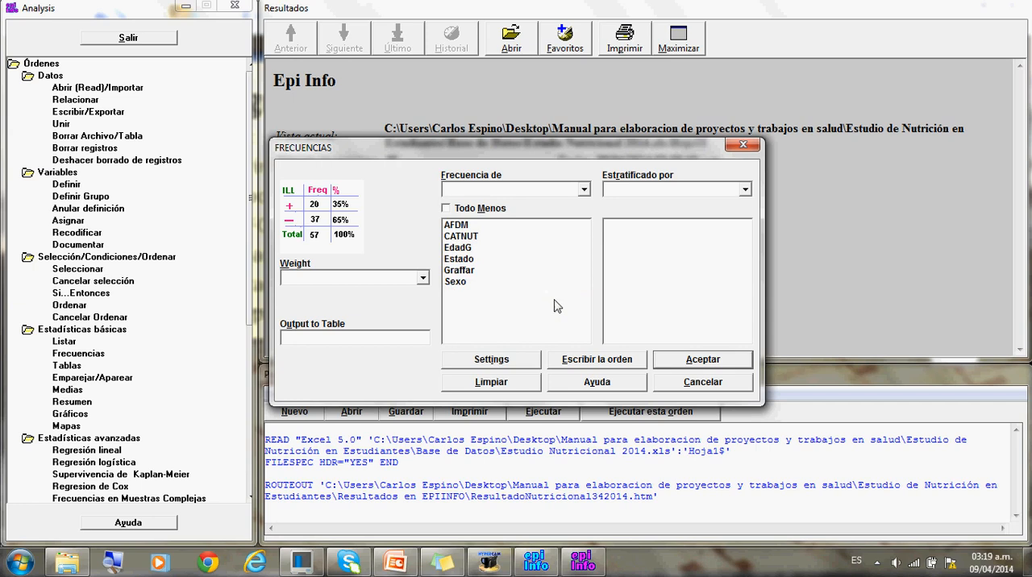
left_click(677, 364)
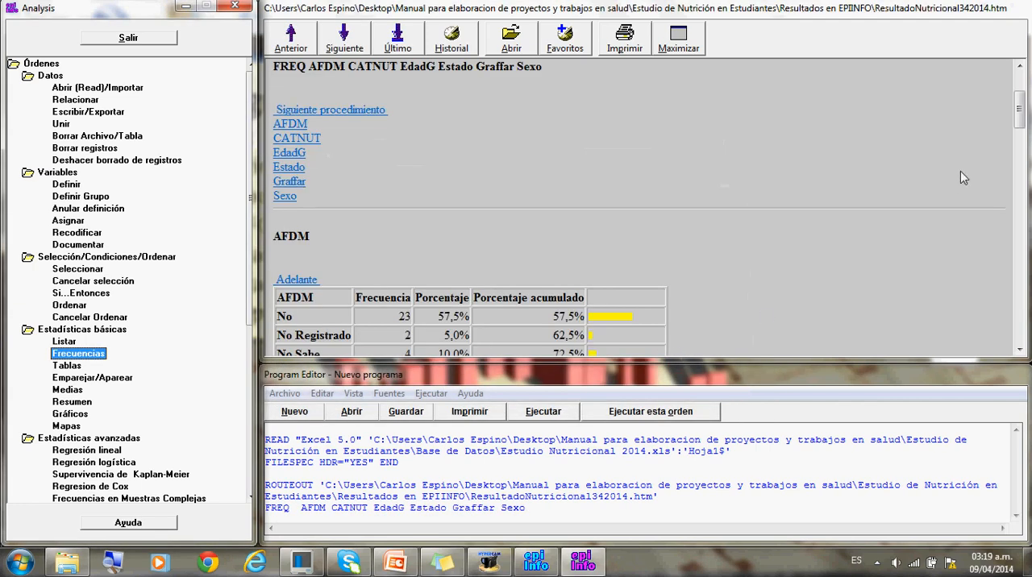
- Examine the frequency tables and 95 % confidence intervals for AFDM, CATNUT, EdadG, Estado, Graffar and Sexo
left_click_drag(1017, 107, 1017, 122)
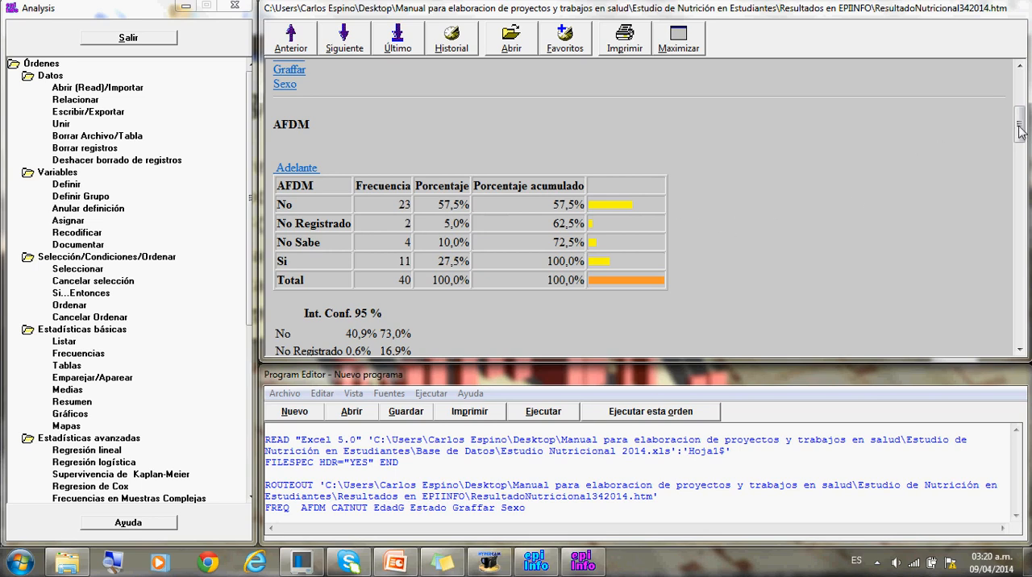
left_click_drag(1020, 131, 1018, 164)
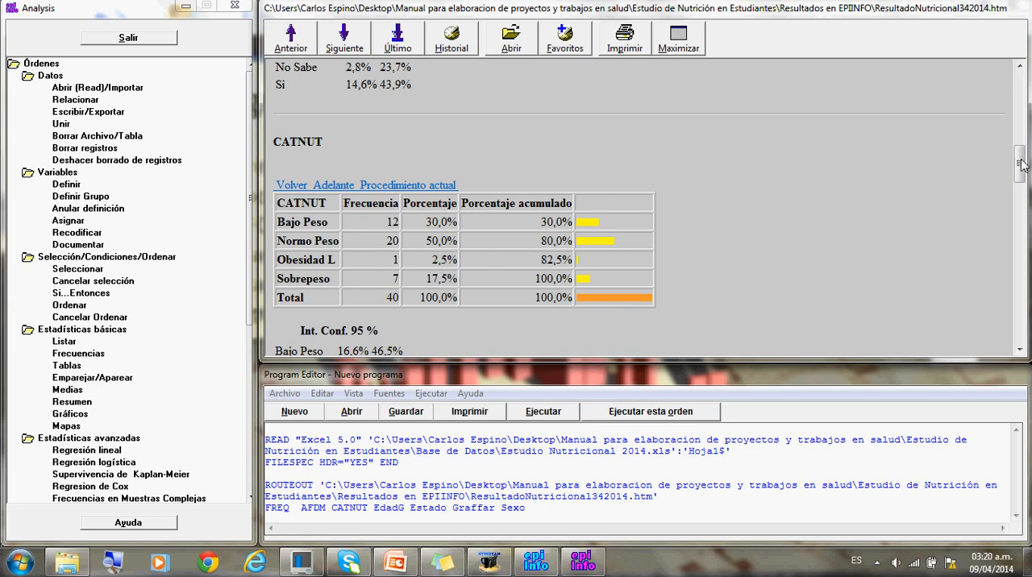
left_click_drag(1018, 161, 1020, 198)
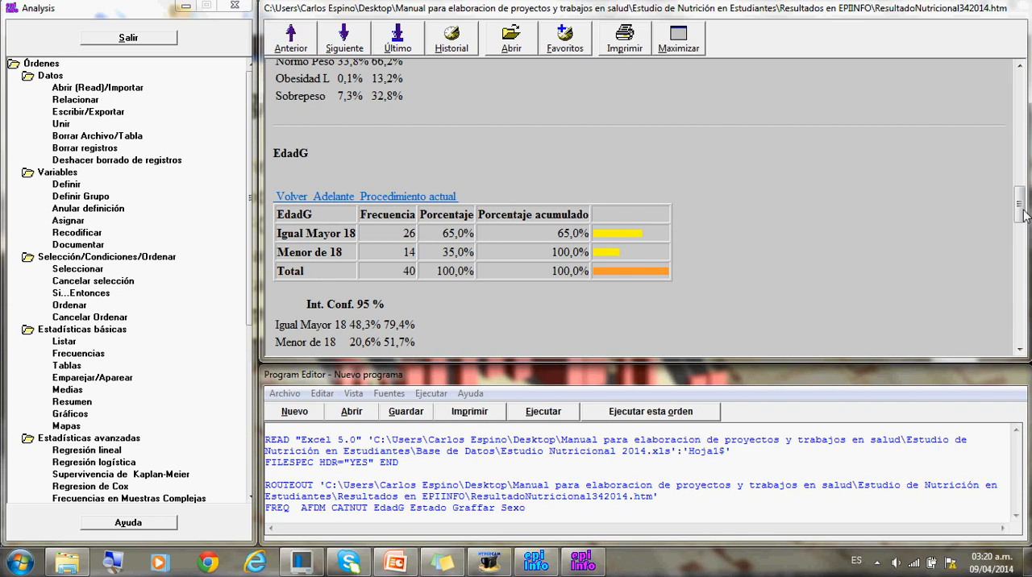
left_click_drag(1024, 214, 1021, 250)
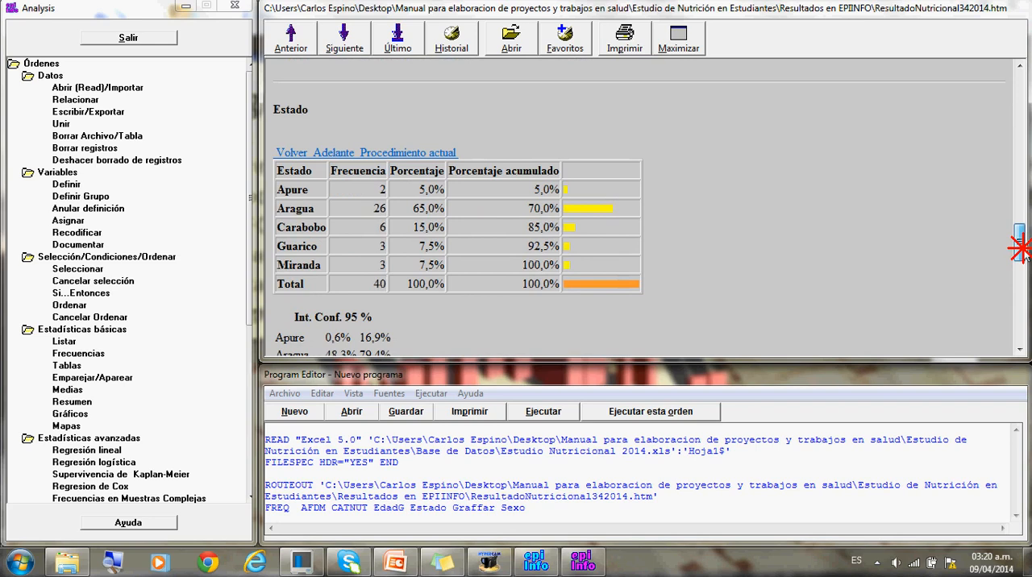
left_click_drag(1020, 249, 1019, 291)
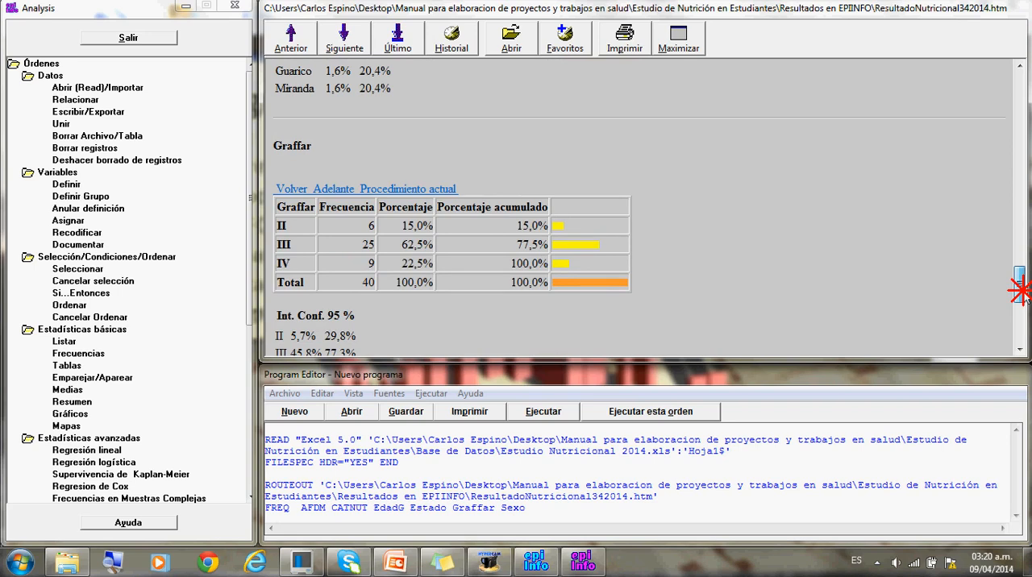
left_click_drag(1020, 290, 1018, 326)
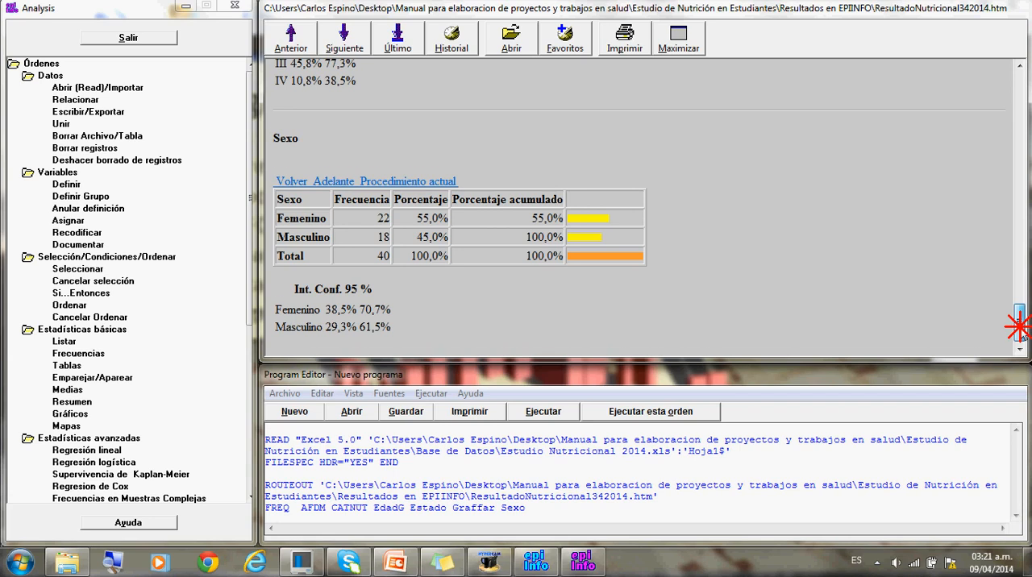
left_click_drag(1018, 327, 1019, 177)
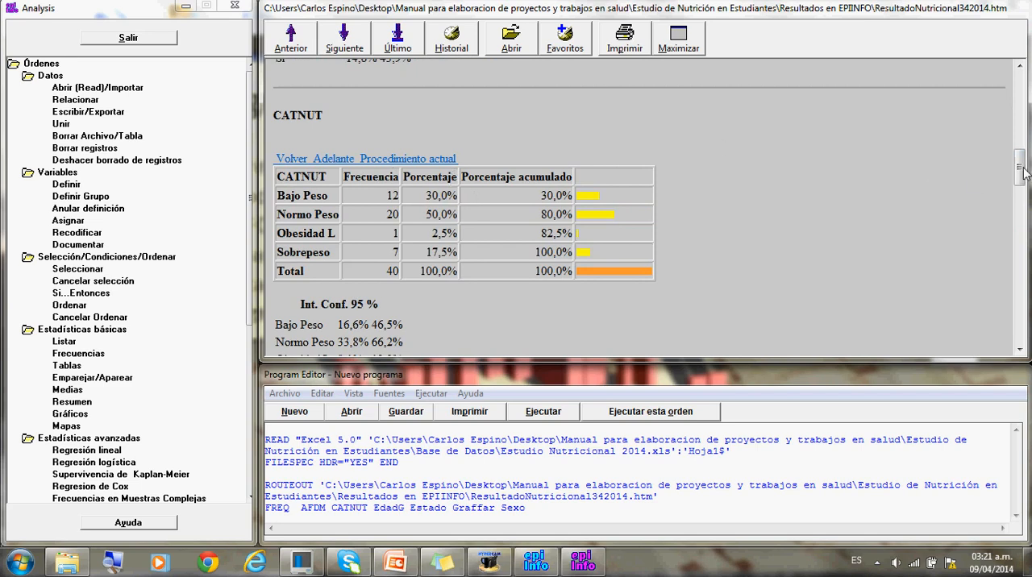
left_click_drag(1023, 171, 1019, 325)
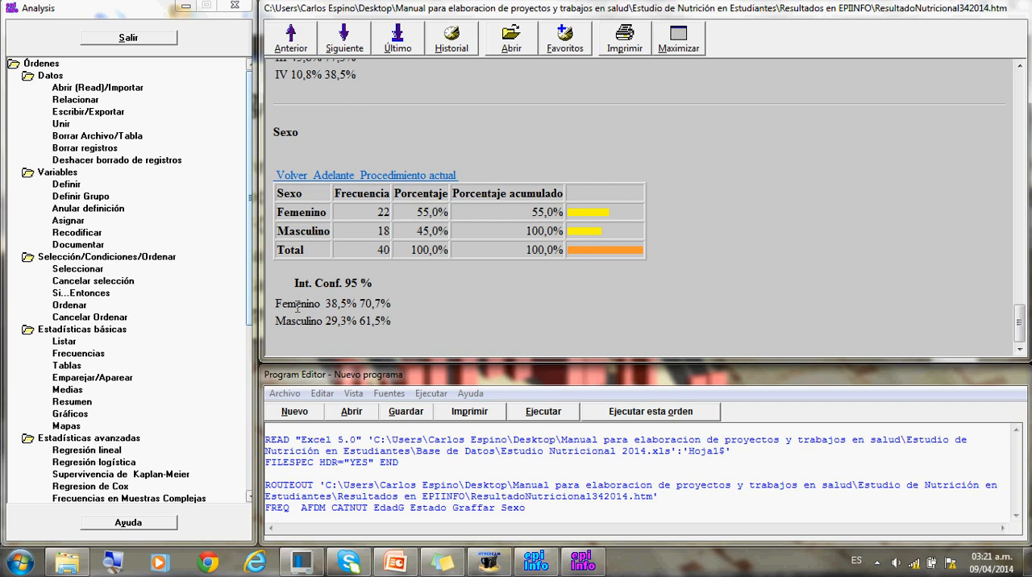
left_click(391, 251)
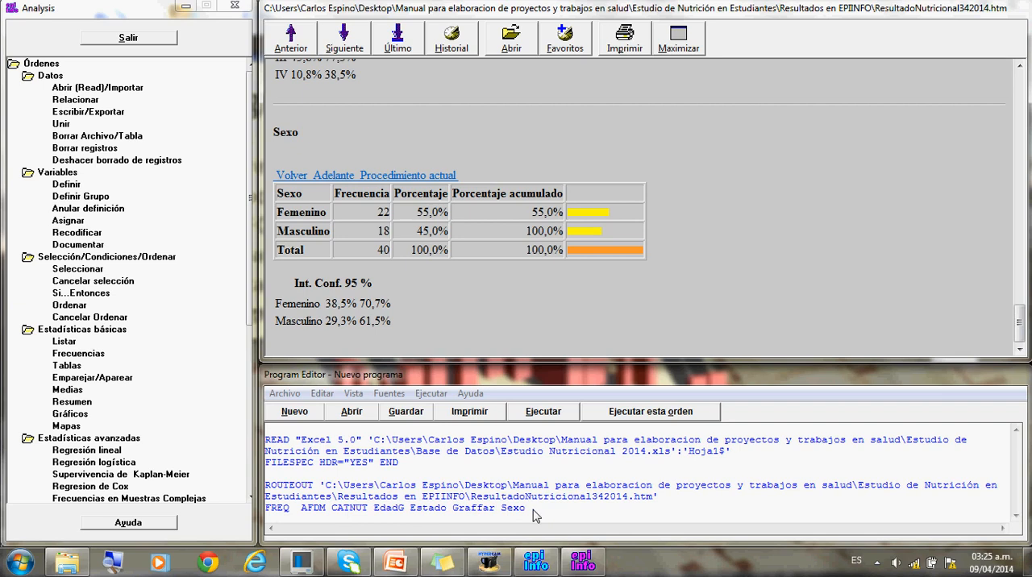
left_click(1015, 517)
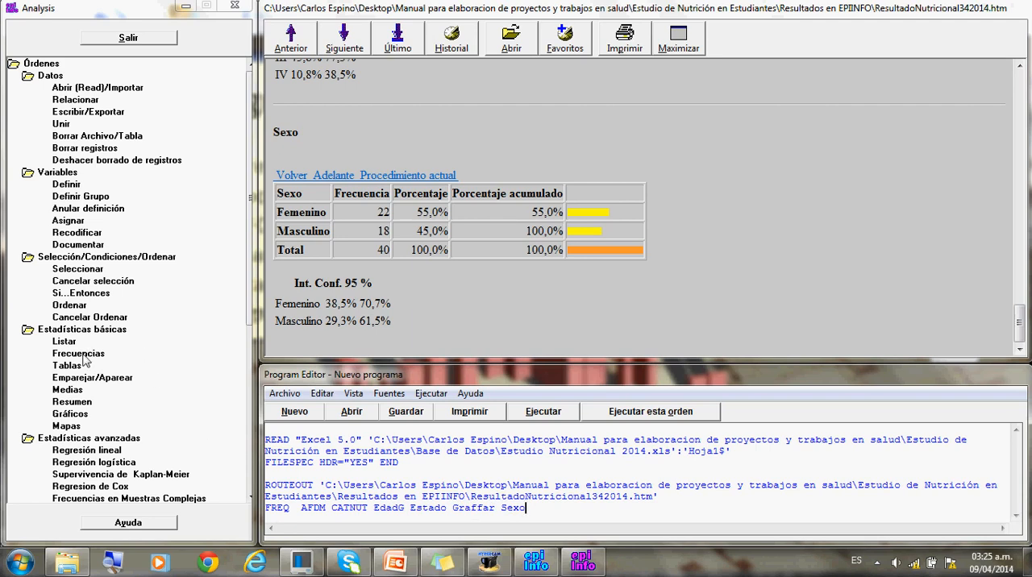
- Start a new Frequencies analysis and add AFDM, CATNUT, EdadG, Estado and Graffar as the variables to tabulate
left_click(83, 355)
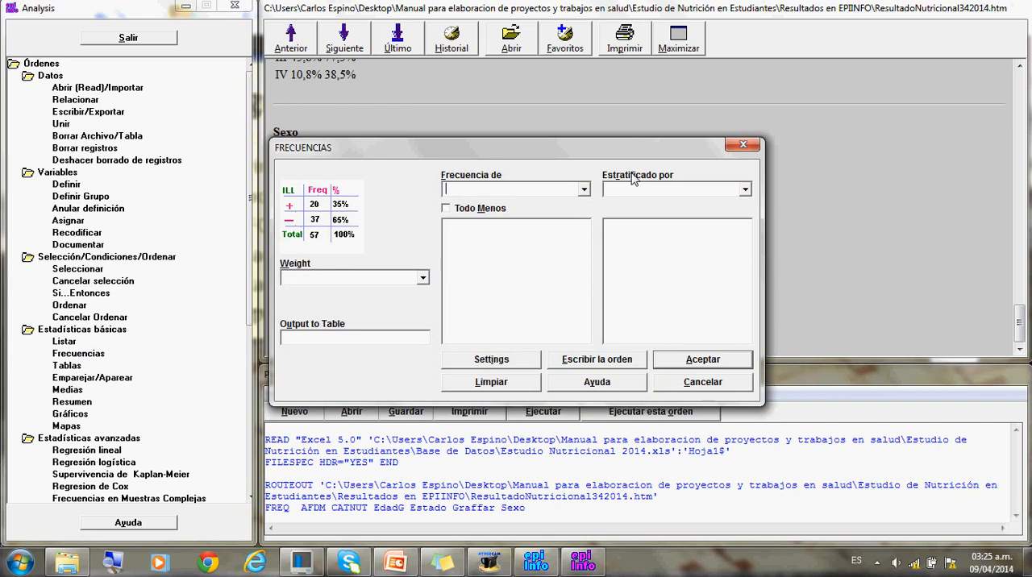
left_click(584, 190)
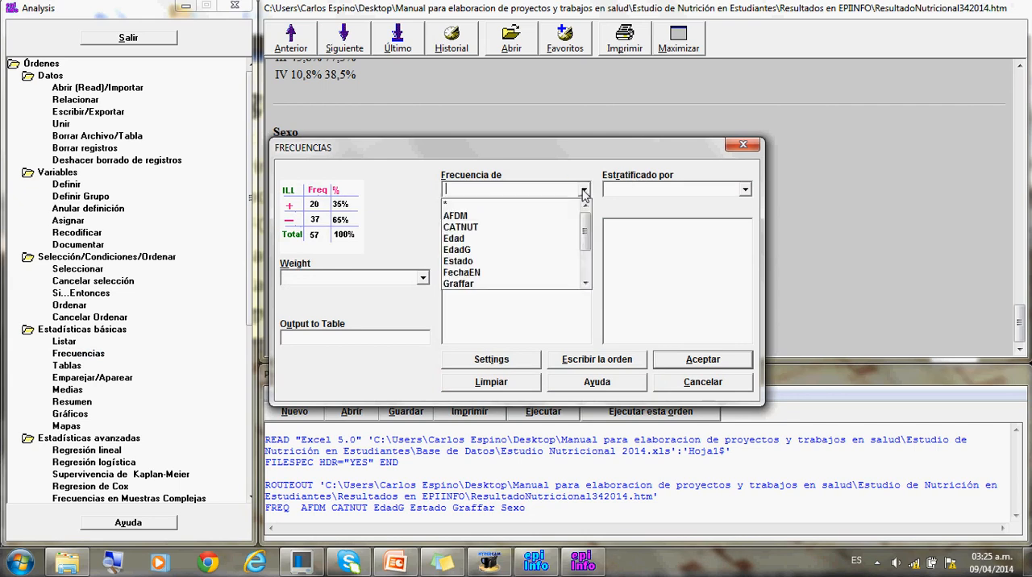
left_click(516, 224)
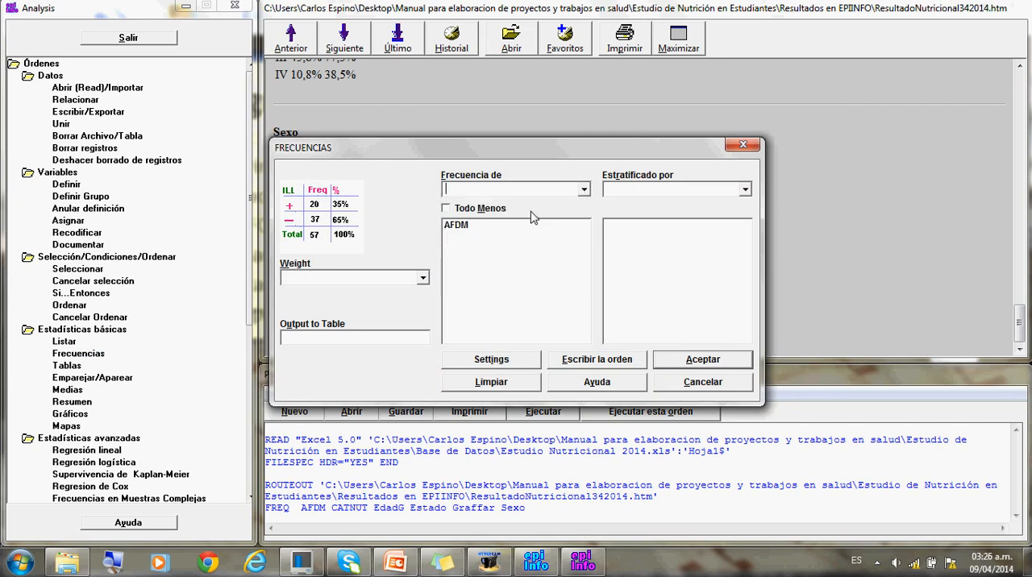
left_click(584, 190)
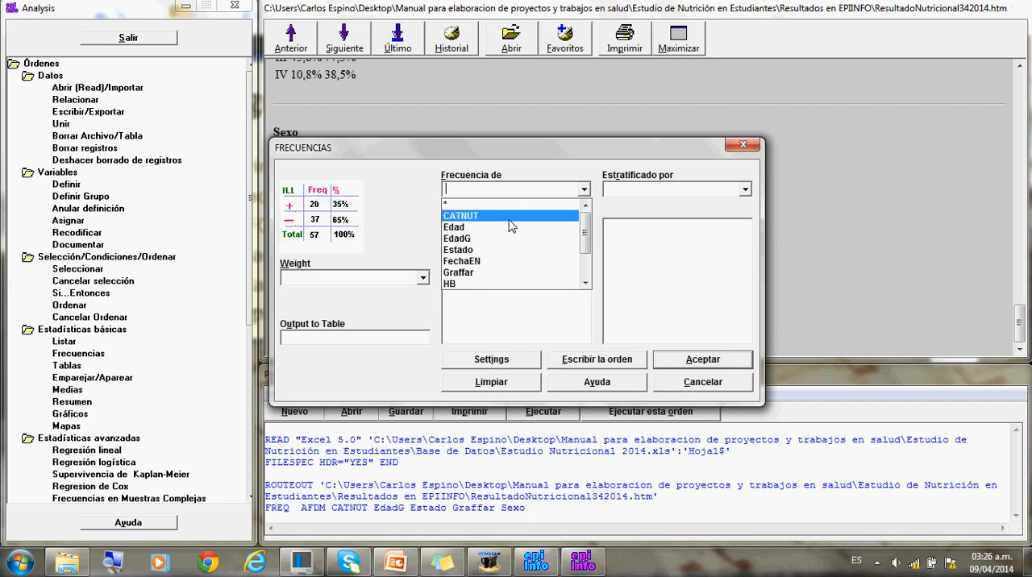
left_click(542, 216)
left_click(584, 190)
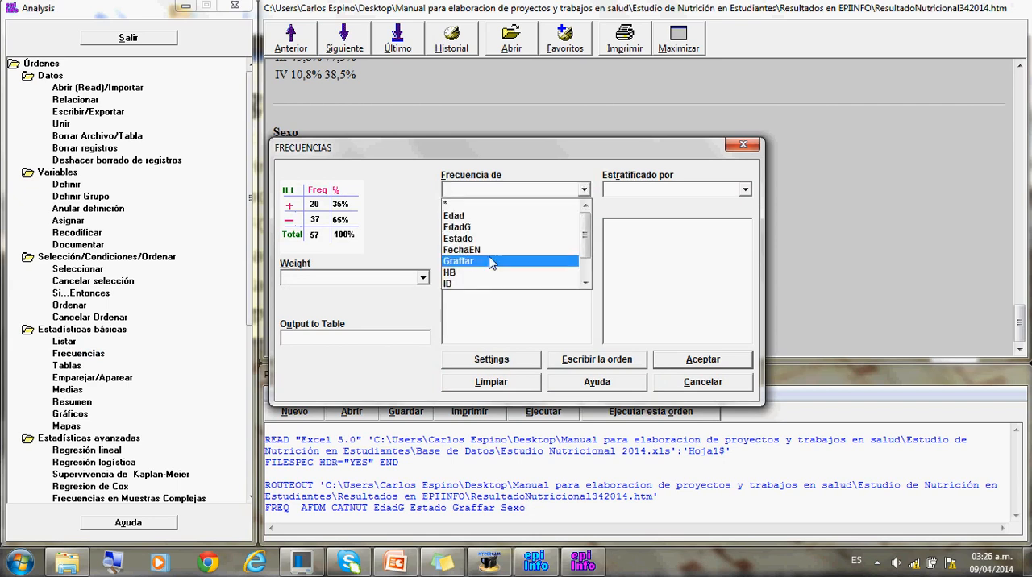
left_click(485, 228)
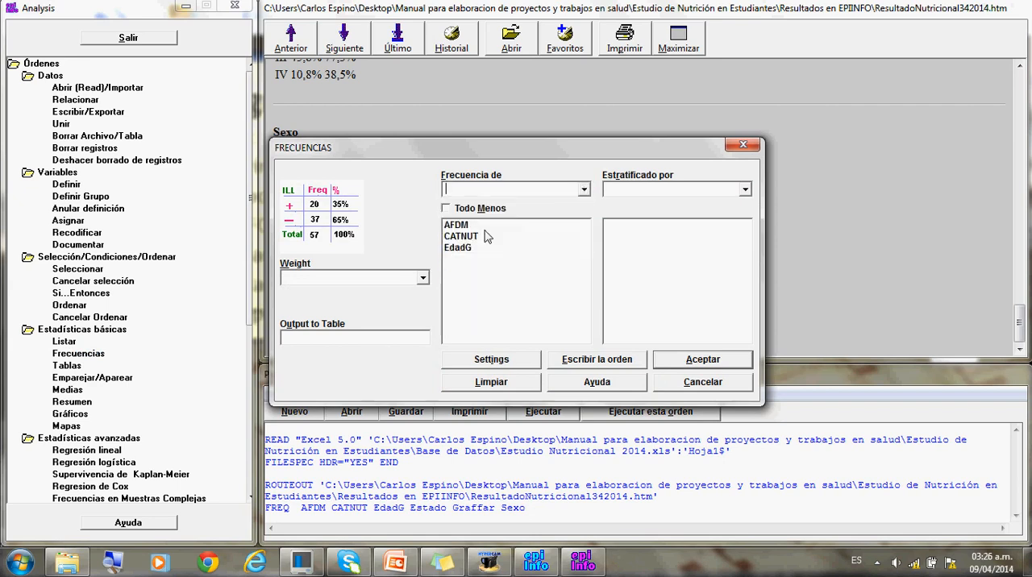
left_click(583, 190)
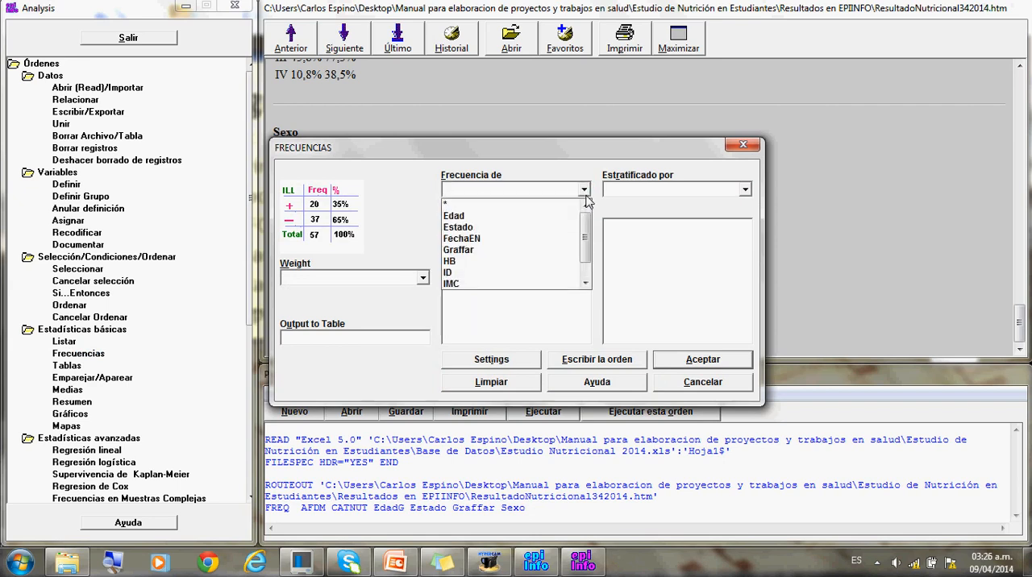
left_click(540, 234)
left_click(583, 190)
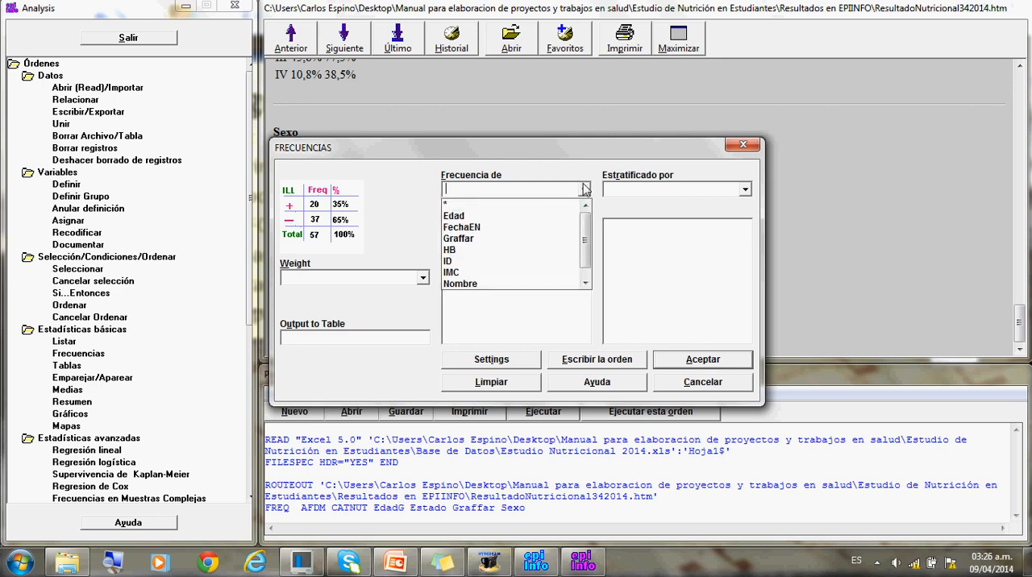
left_click(502, 240)
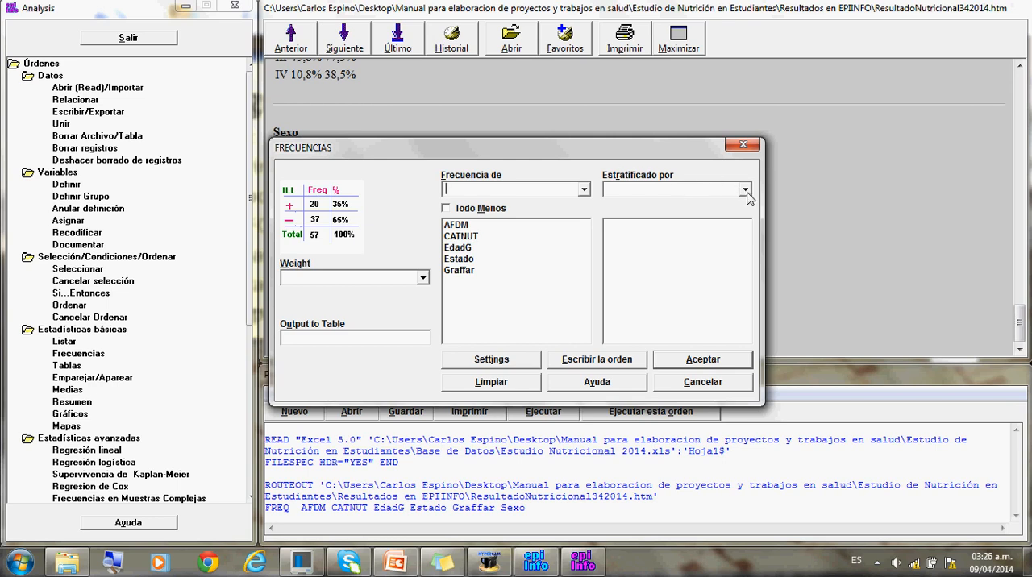
- Stratify the frequency analysis by Sexo and run it
left_click(745, 191)
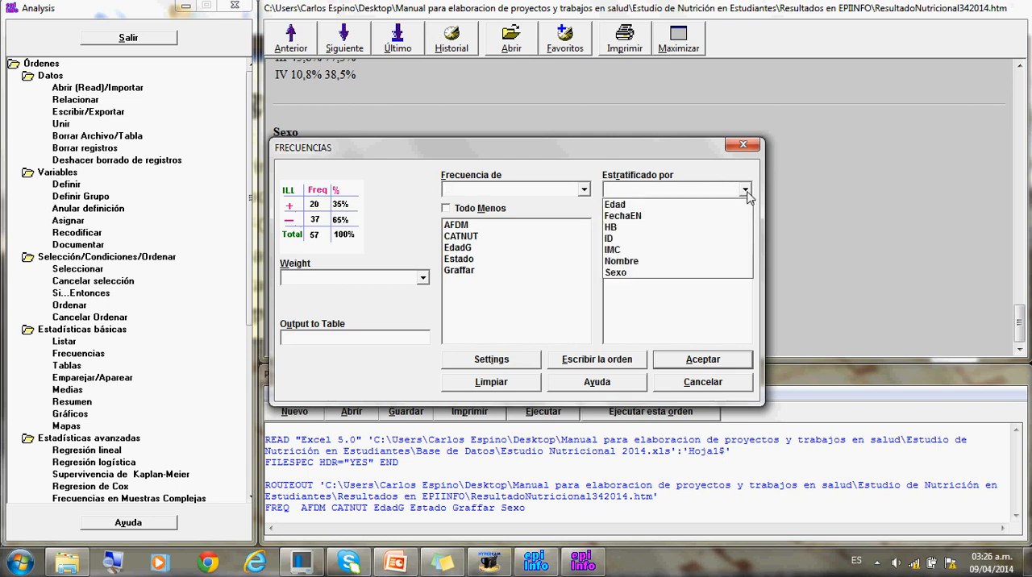
left_click(637, 274)
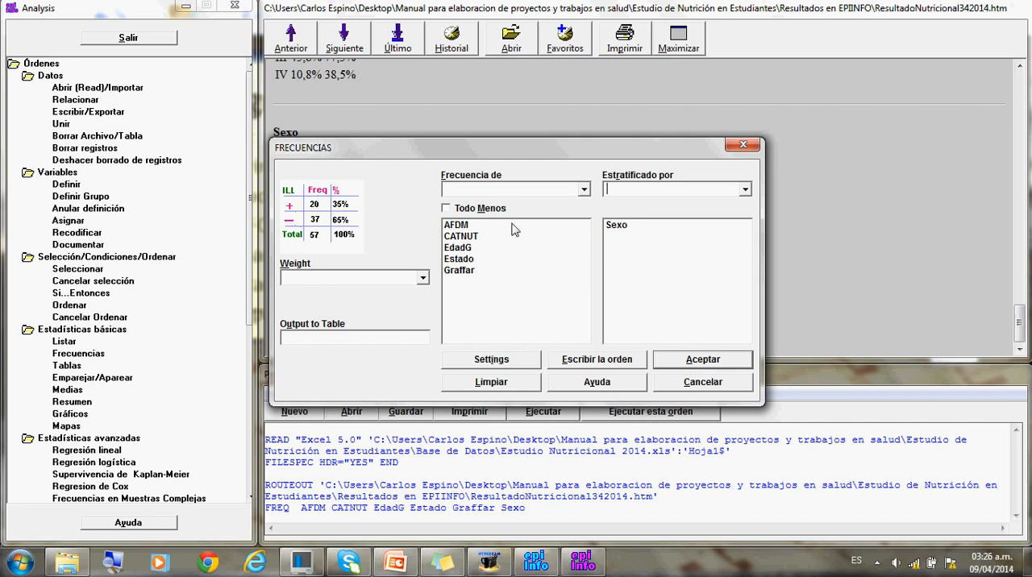
left_click(681, 360)
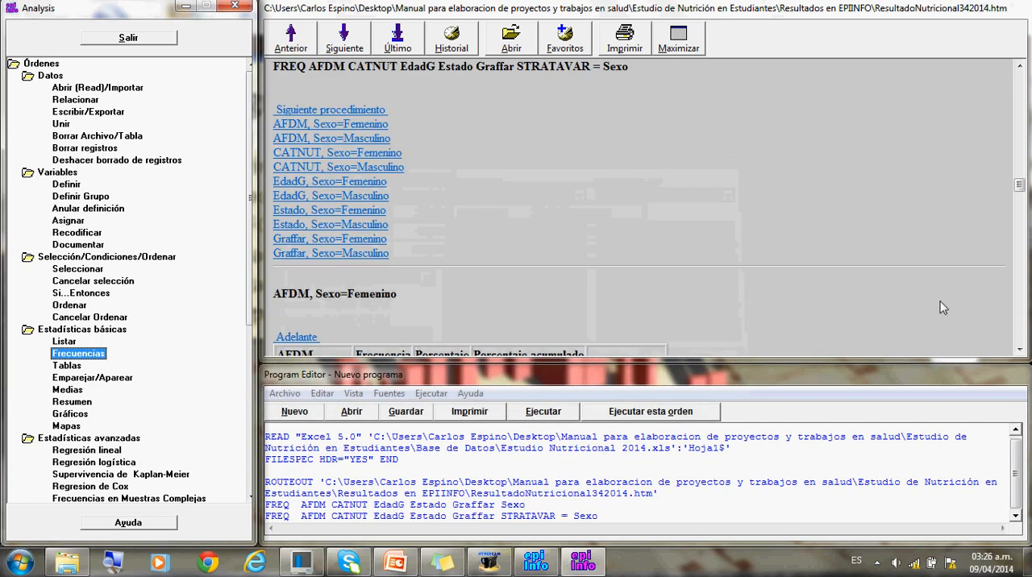
- Examine the frequency tables and 95 % confidence intervals of AFDM, CATNUT, EdadG, Estado and Graffar for each Sexo stratum
left_click(1020, 351)
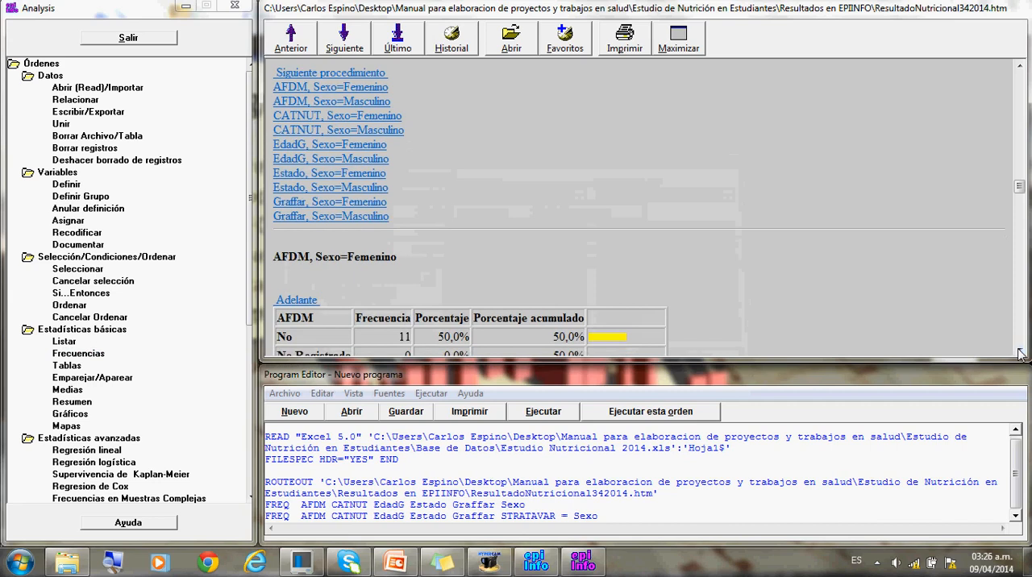
left_click(1019, 352)
left_click(1020, 352)
left_click(1019, 352)
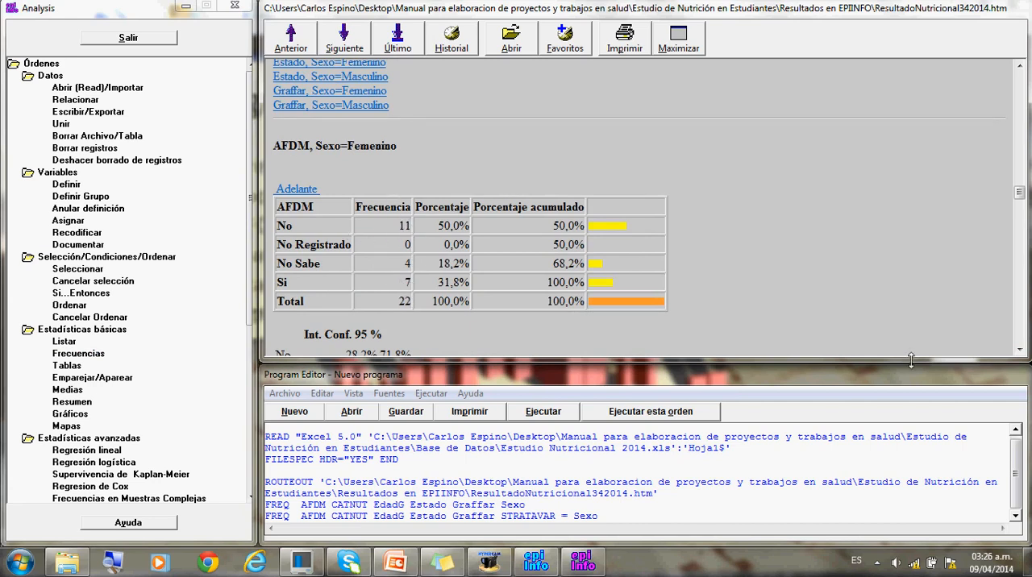
left_click(1020, 350)
left_click(1020, 351)
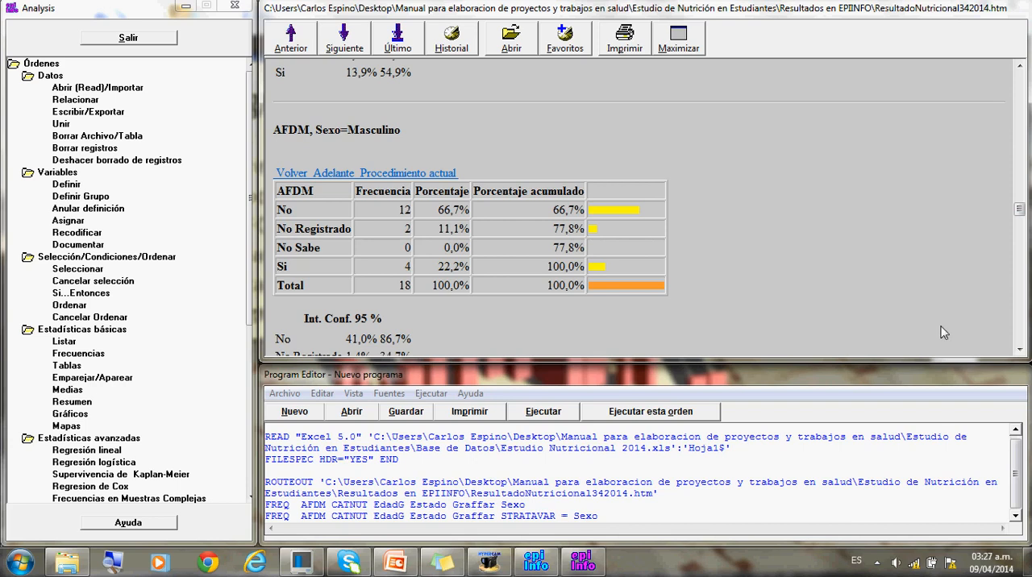
left_click(1018, 350)
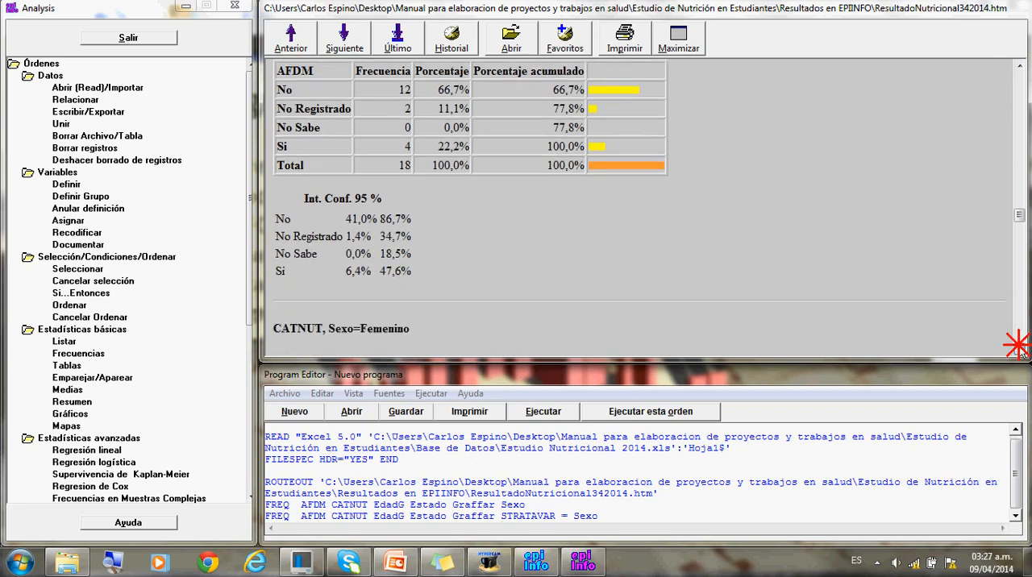
left_click(1018, 349)
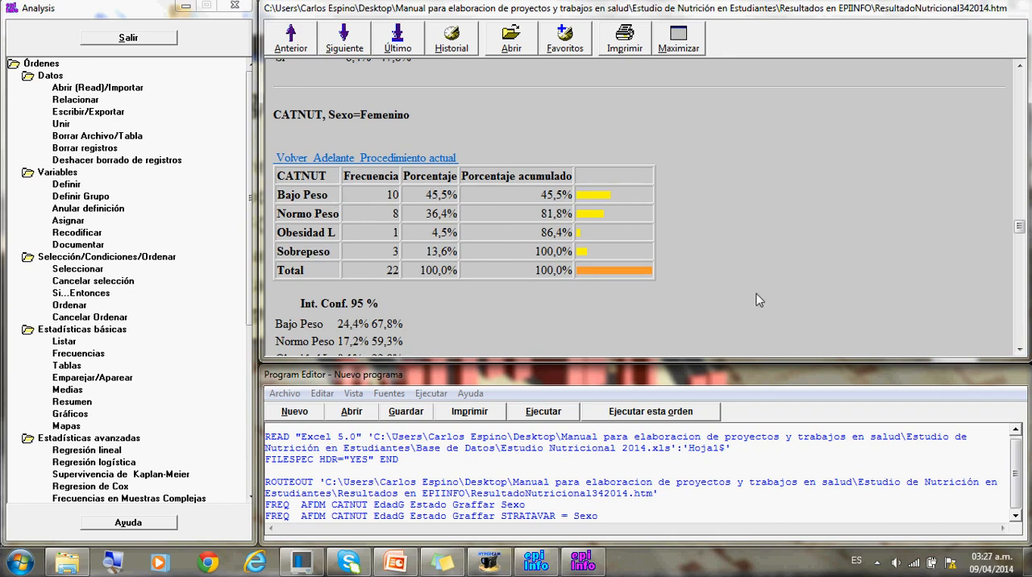
left_click(1020, 350)
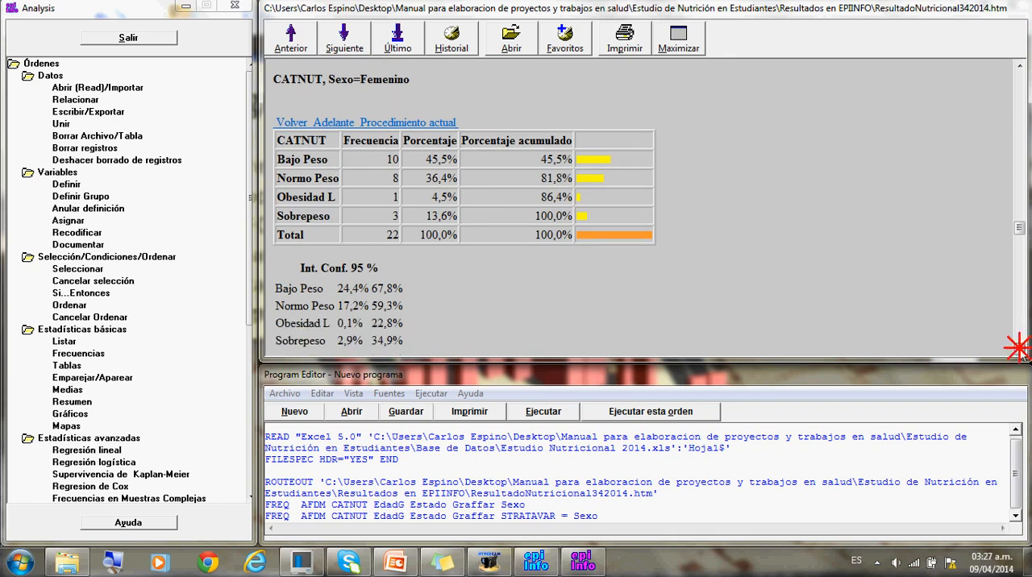
scroll(1020, 353, "down", 5)
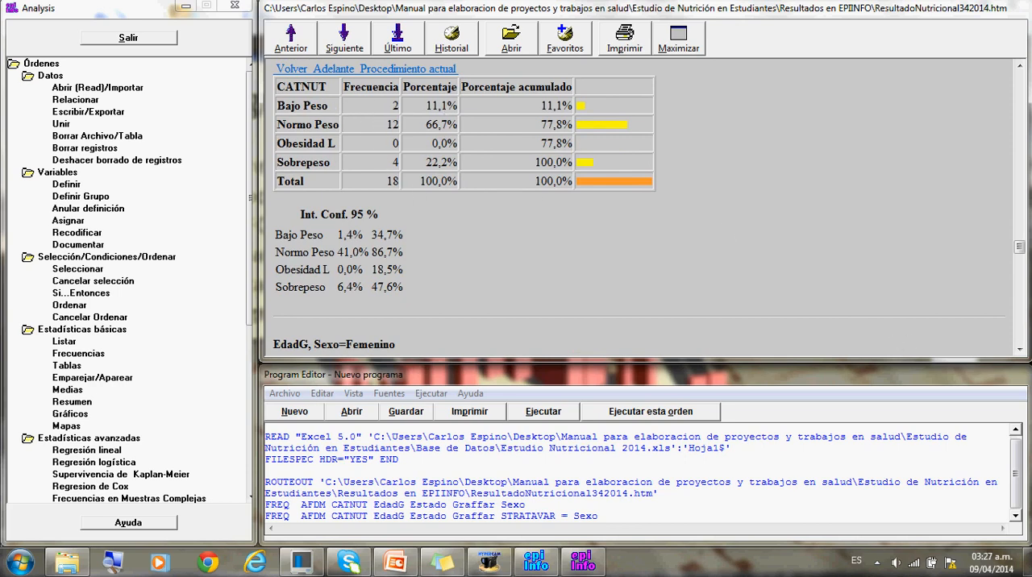
left_click(1019, 347)
left_click(1020, 349)
left_click(1019, 349)
left_click(1019, 348)
left_click(1020, 349)
left_click(1020, 348)
left_click(1019, 348)
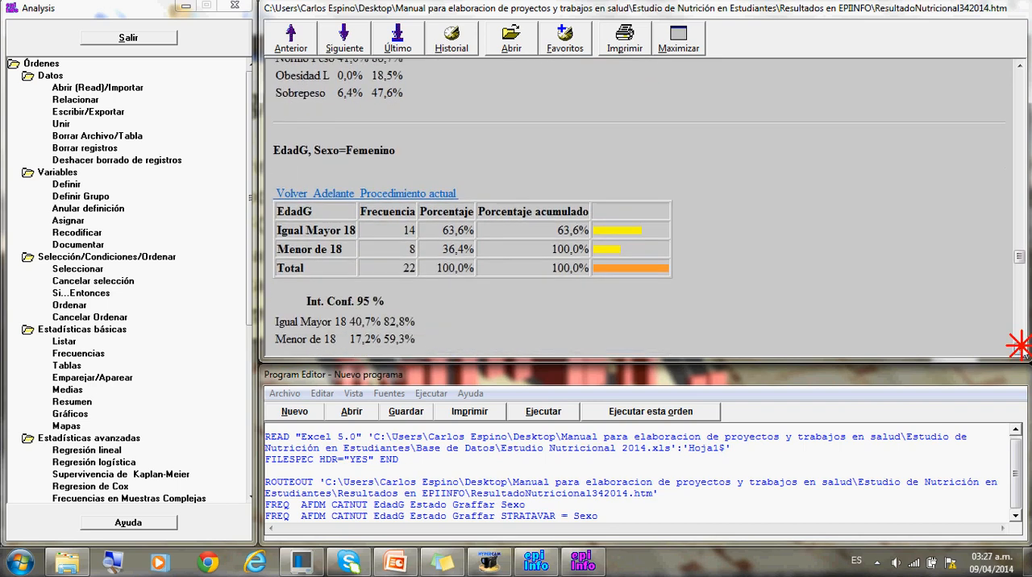
left_click(1020, 348)
left_click(1019, 348)
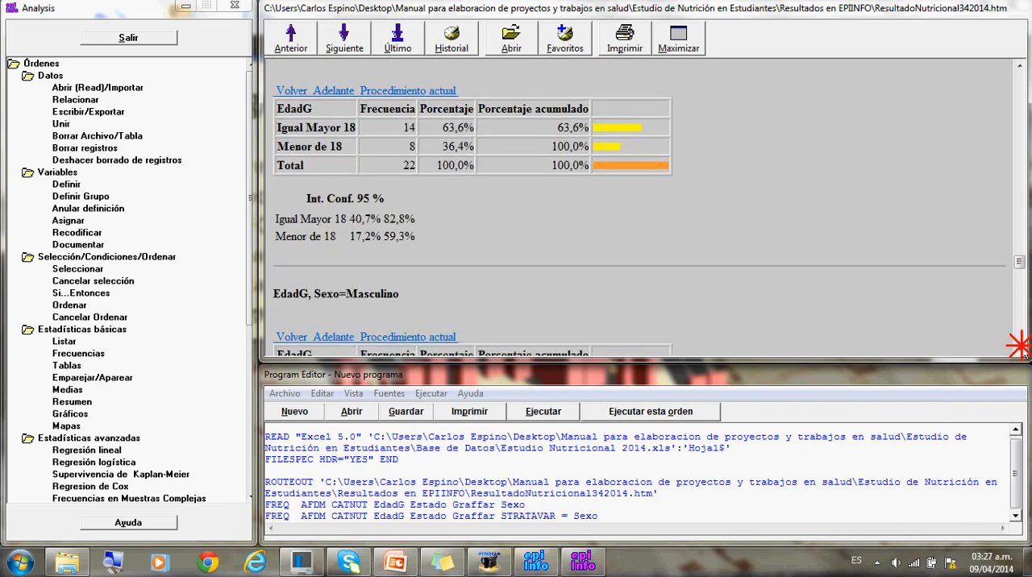
left_click(1020, 348)
left_click(1020, 349)
left_click(1020, 349)
left_click(1020, 348)
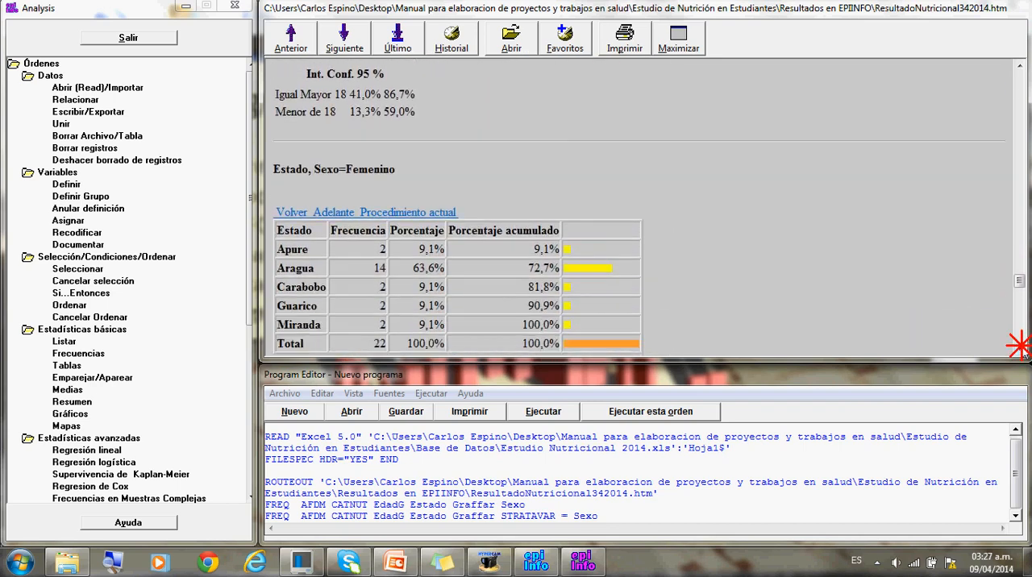
left_click(1020, 349)
left_click(1020, 348)
left_click(1020, 349)
left_click(1020, 348)
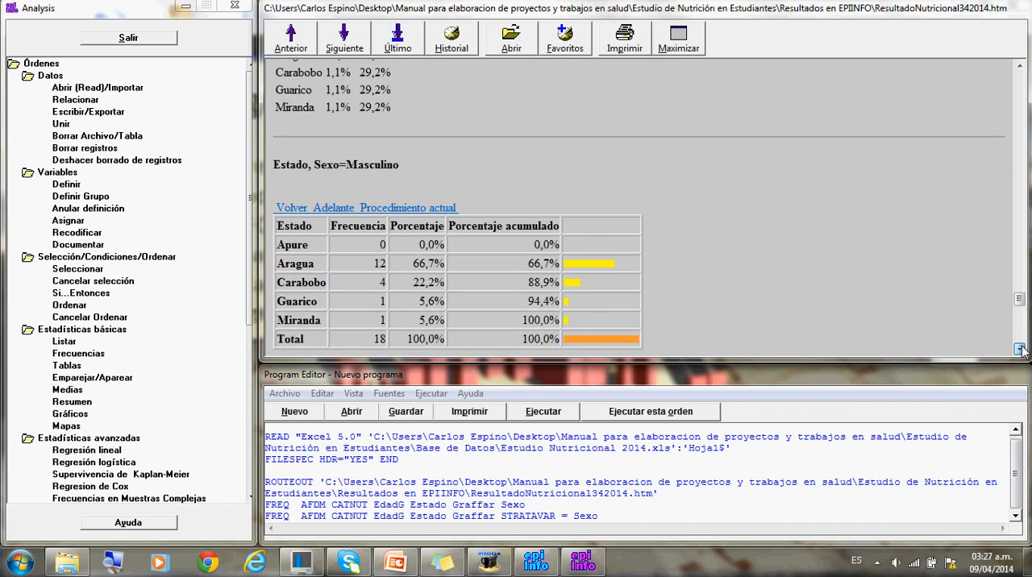
left_click(1020, 348)
left_click(1020, 349)
left_click(1020, 348)
left_click(1019, 348)
left_click(1020, 348)
left_click(1020, 349)
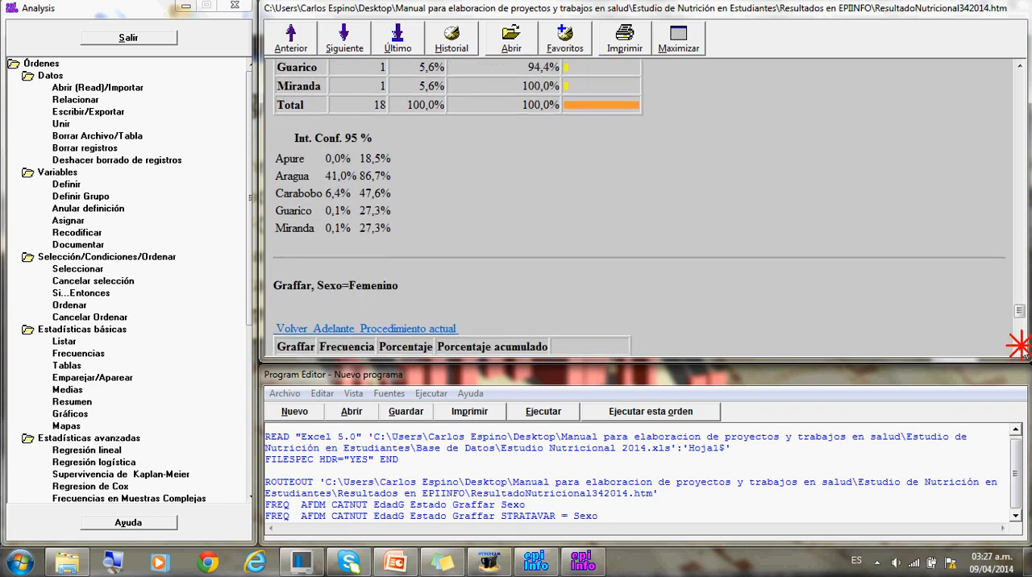
left_click(1020, 348)
left_click(1020, 348)
left_click(1020, 348)
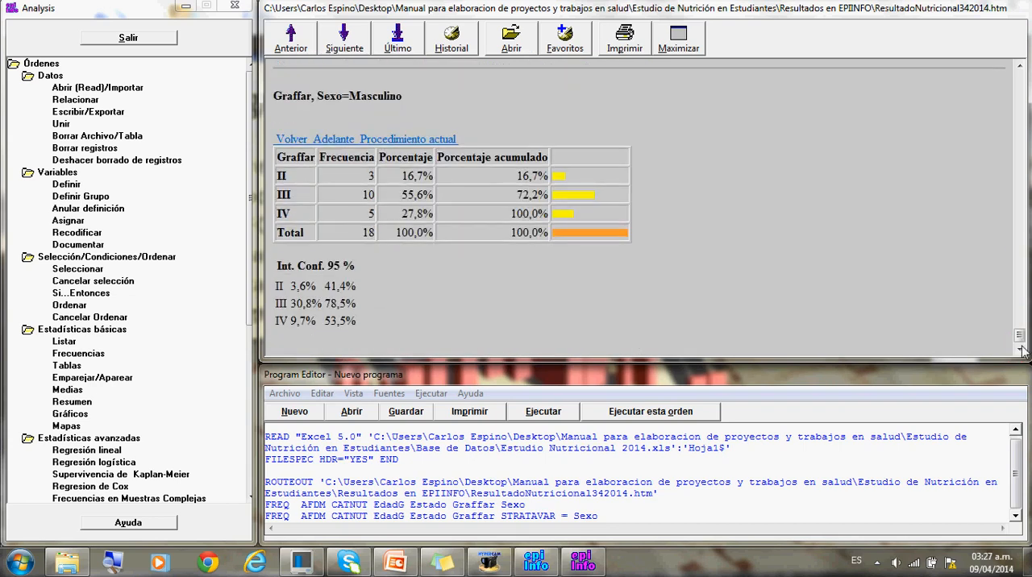
left_click(1020, 348)
- Run a Means analysis of Edad with the basic statistics preference at Avanzado, and review its descriptive statistics
left_click(68, 390)
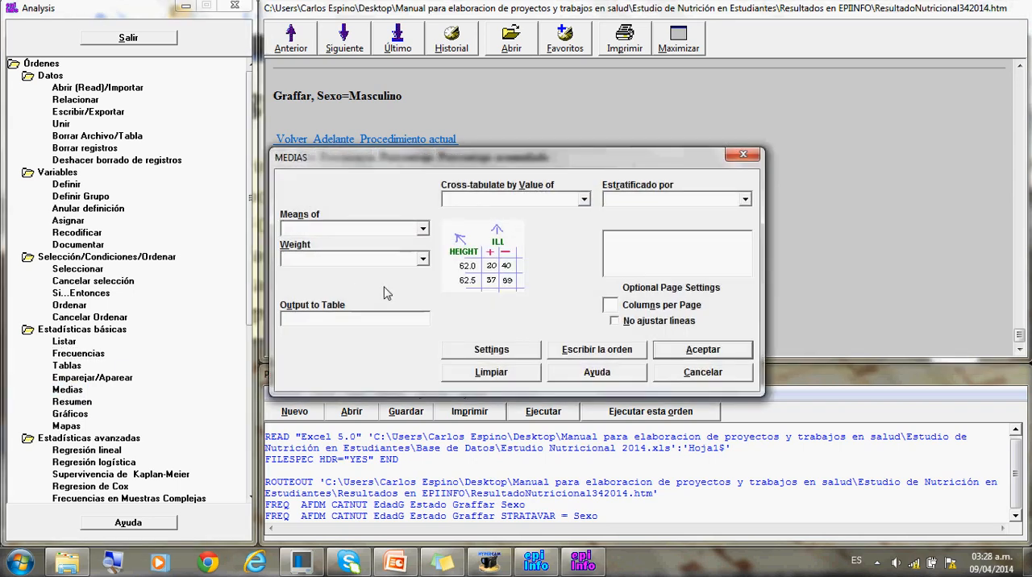
left_click(422, 230)
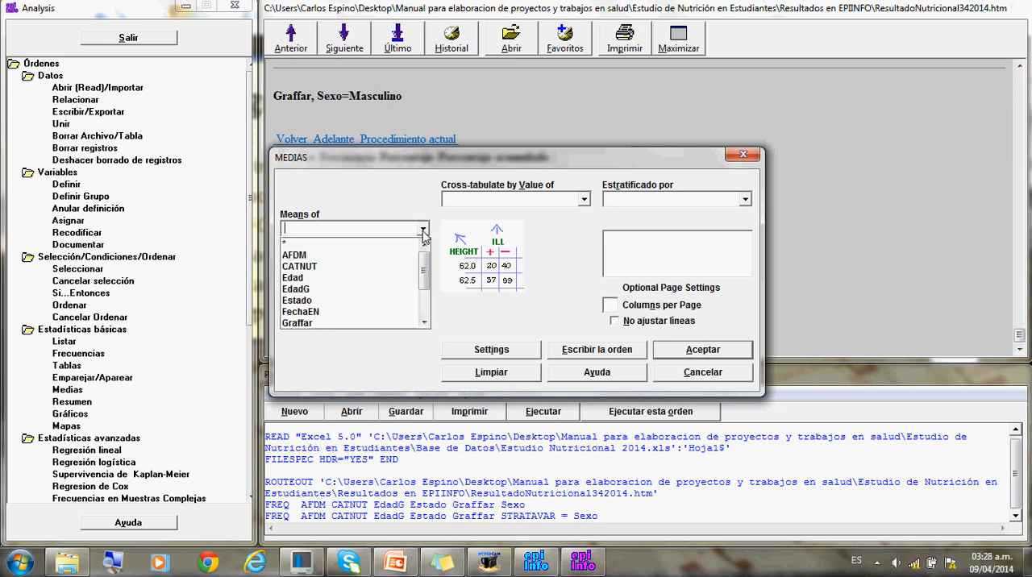
left_click(369, 277)
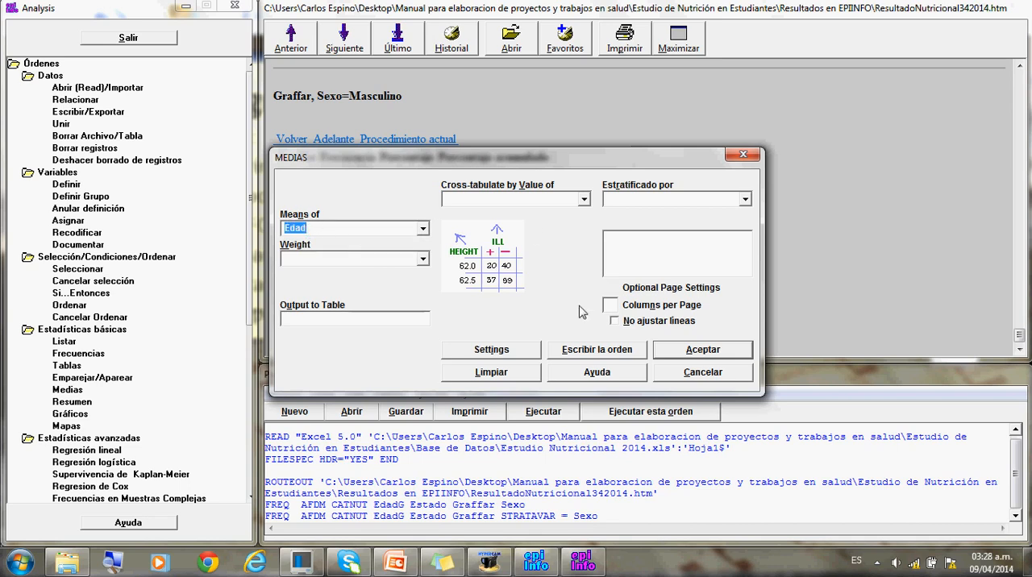
left_click(525, 353)
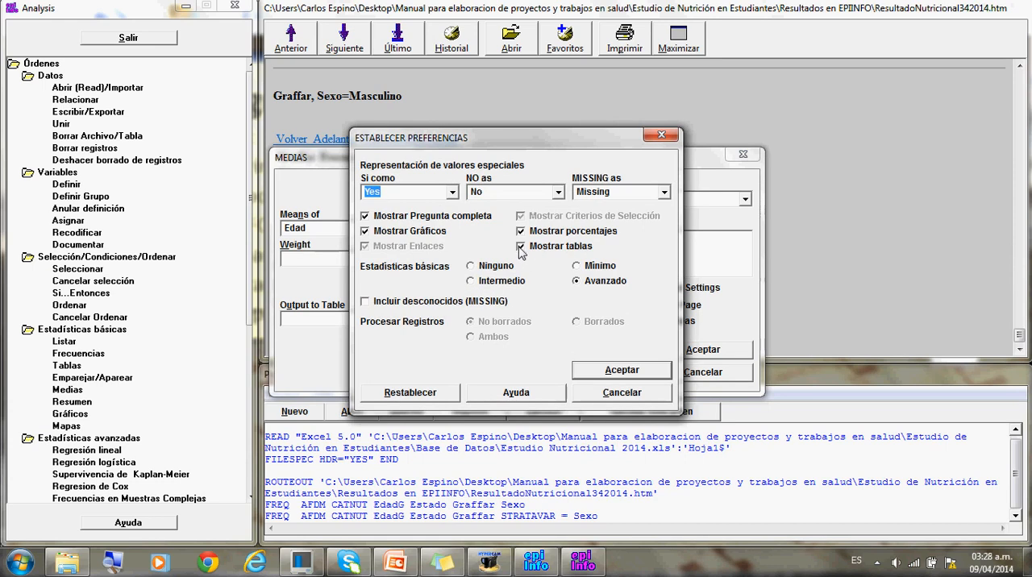
left_click(587, 372)
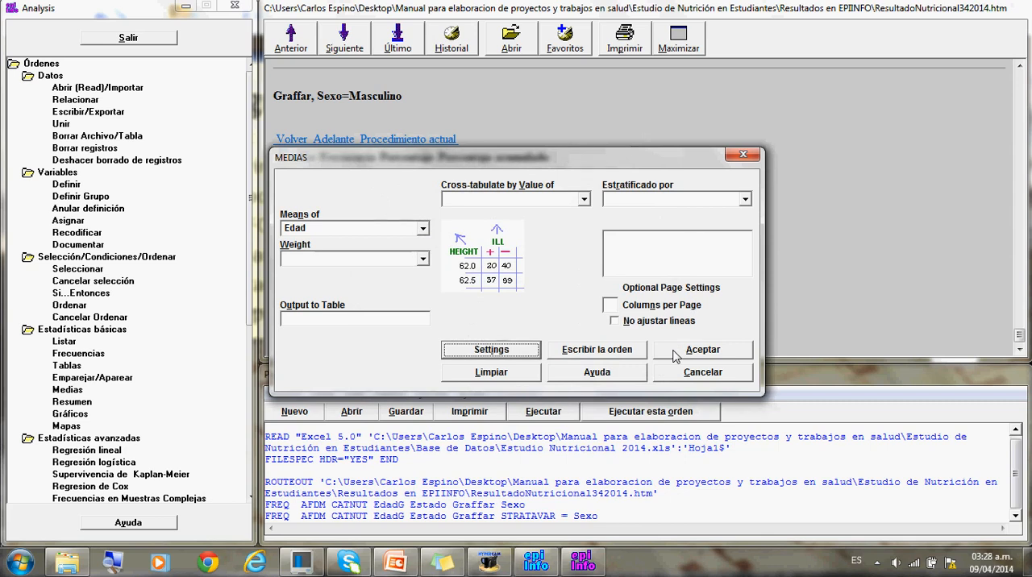
left_click(676, 354)
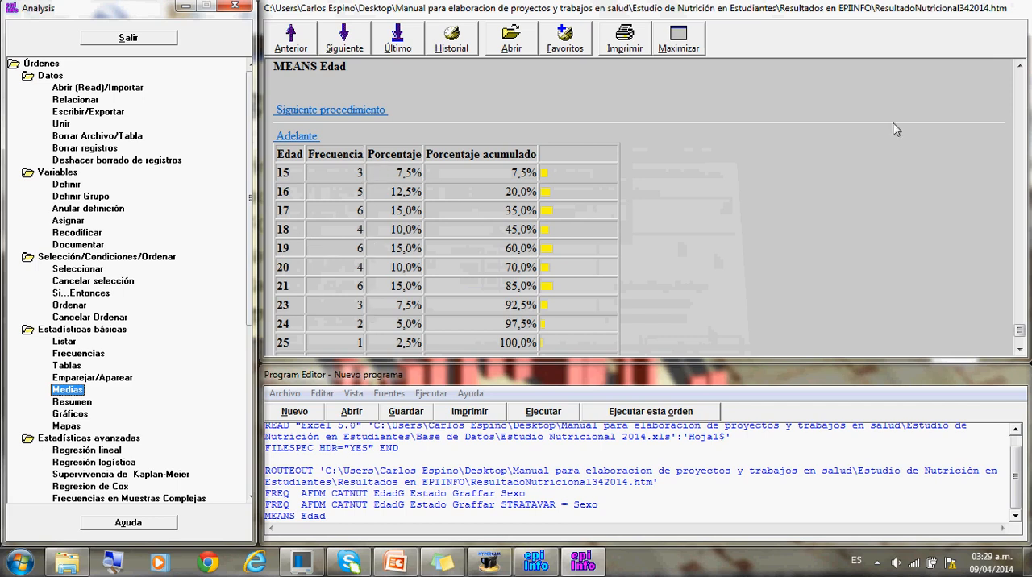
left_click(1019, 349)
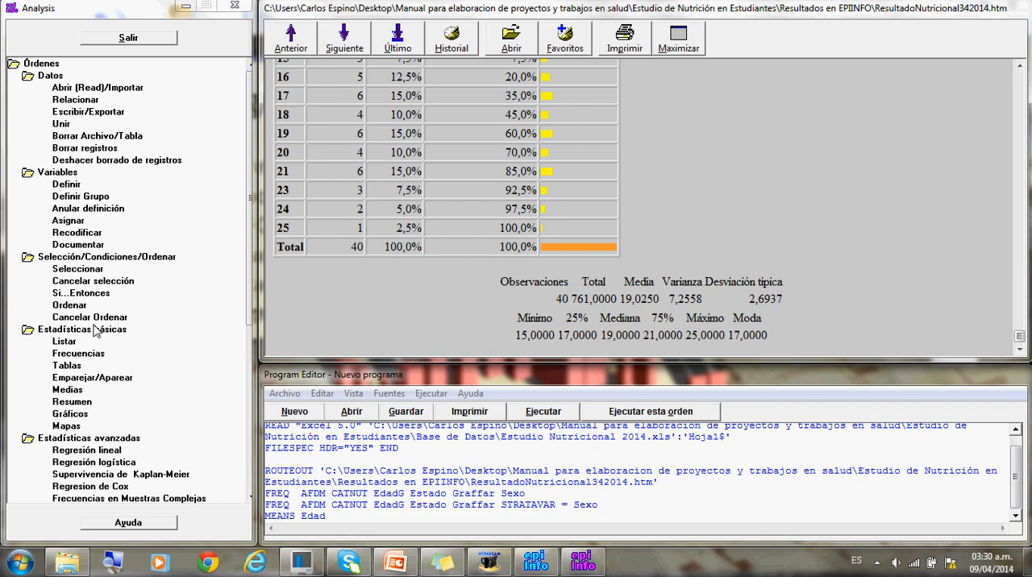
- Run a Means analysis of Edad with the Mostrar tablas preference turned off
left_click(67, 390)
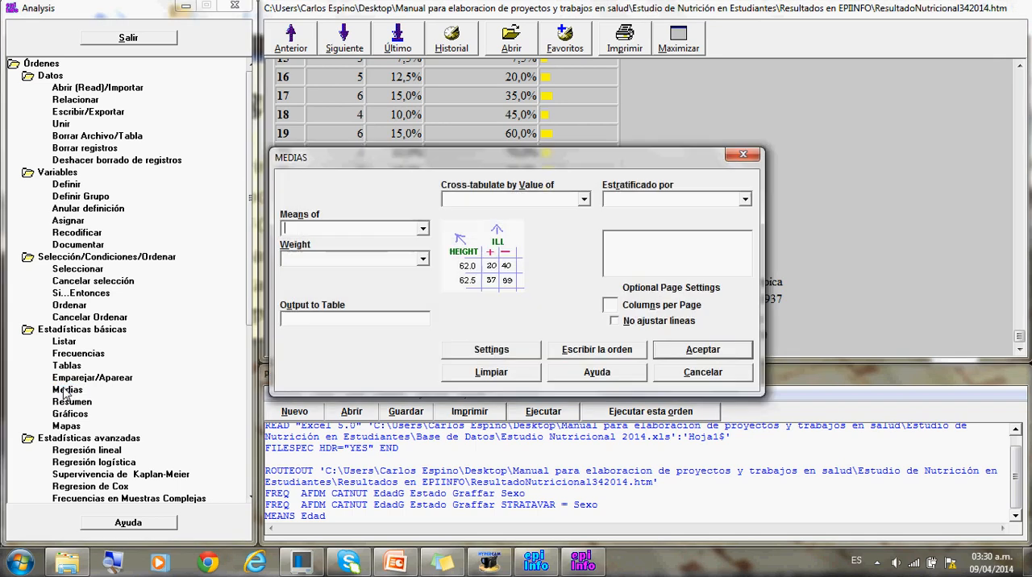
left_click(423, 229)
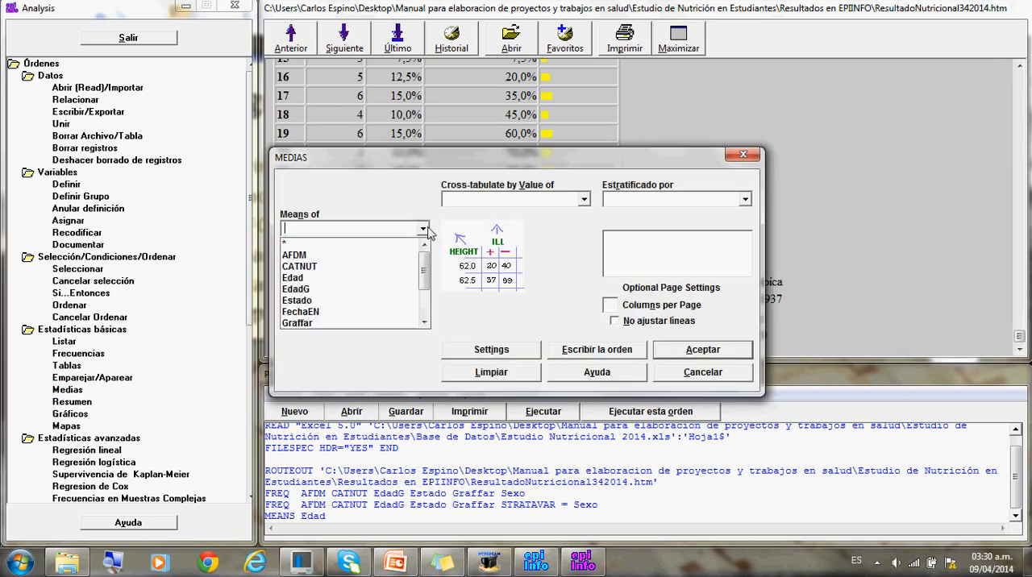
left_click(368, 278)
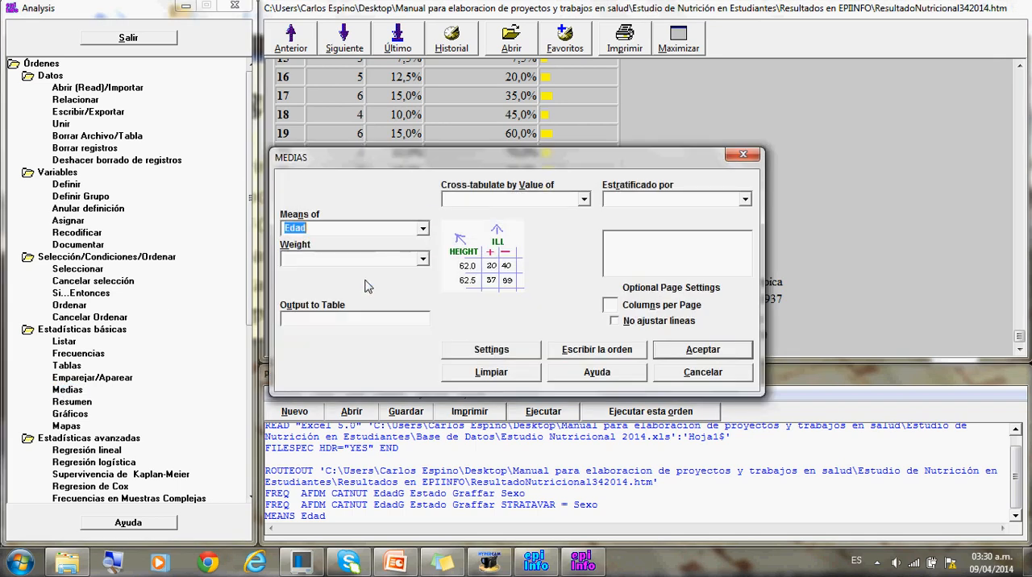
left_click(516, 356)
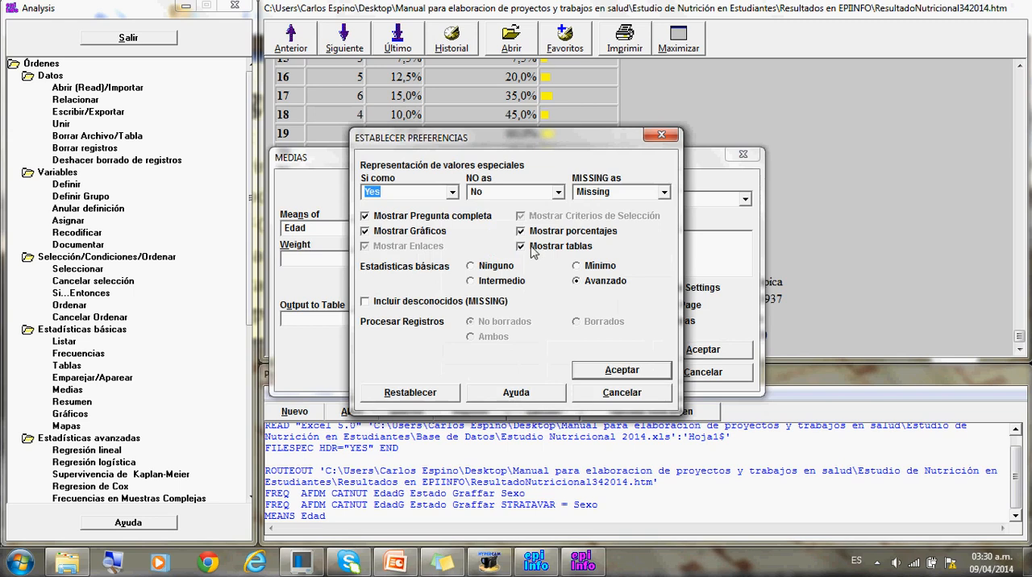
left_click(522, 249)
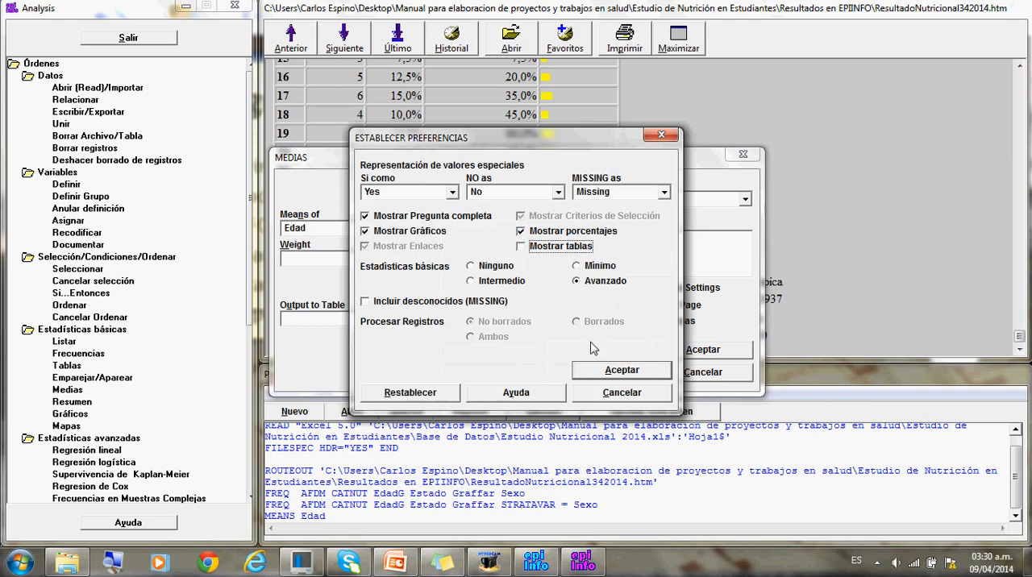
left_click(601, 372)
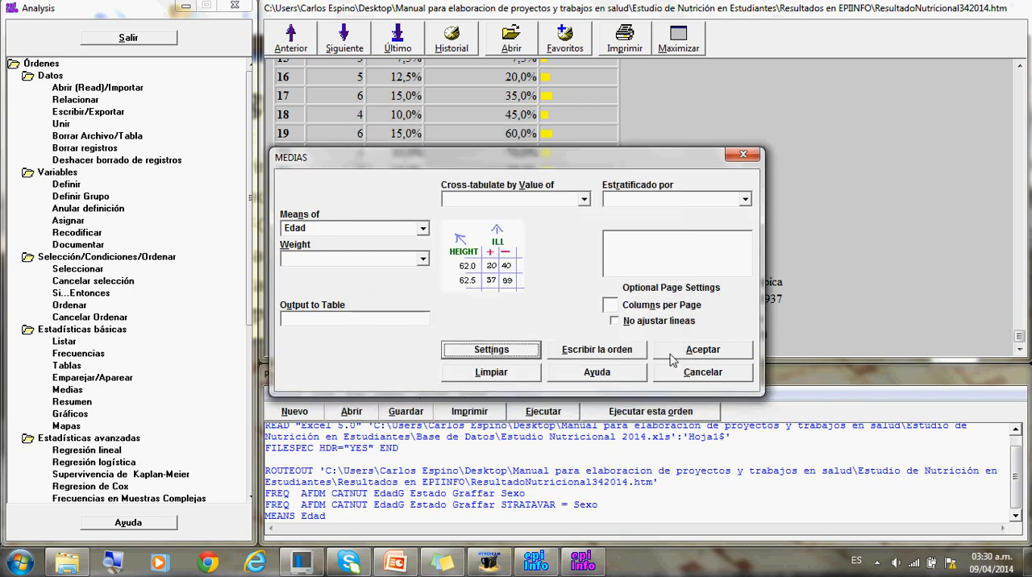
left_click(663, 356)
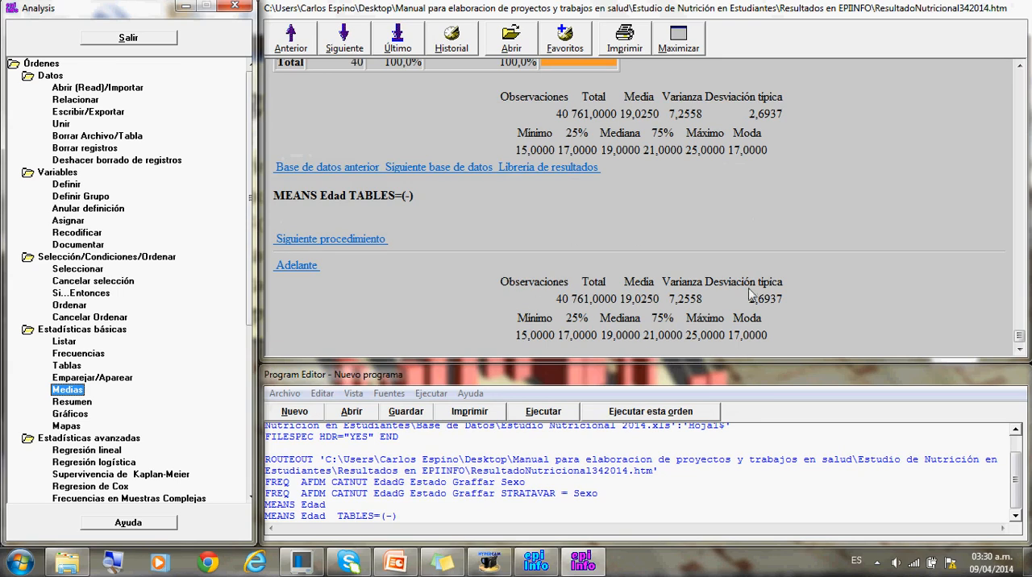
- Run a Means analysis of HB with the Mostrar tablas preference turned off
left_click(75, 391)
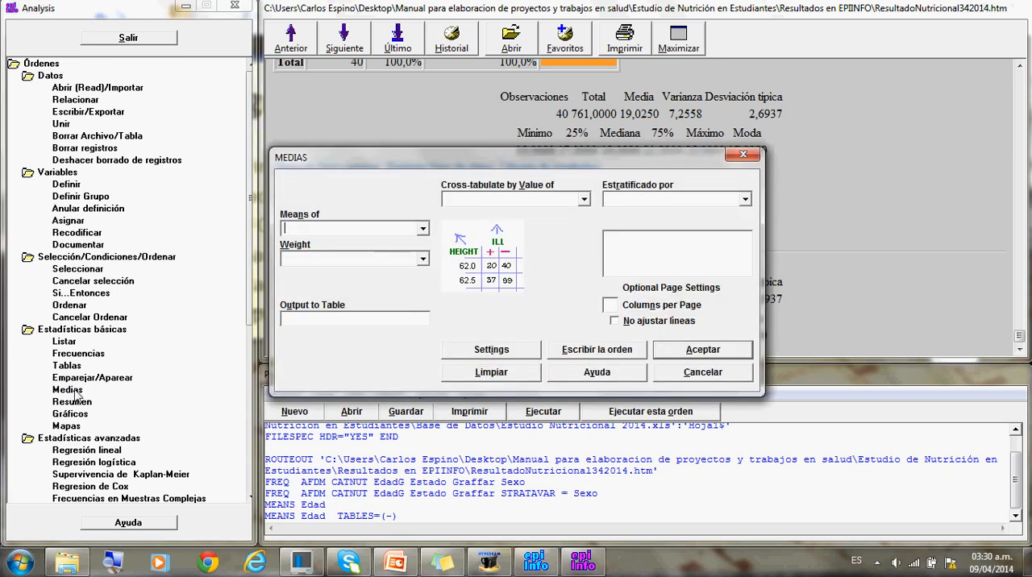
left_click(424, 232)
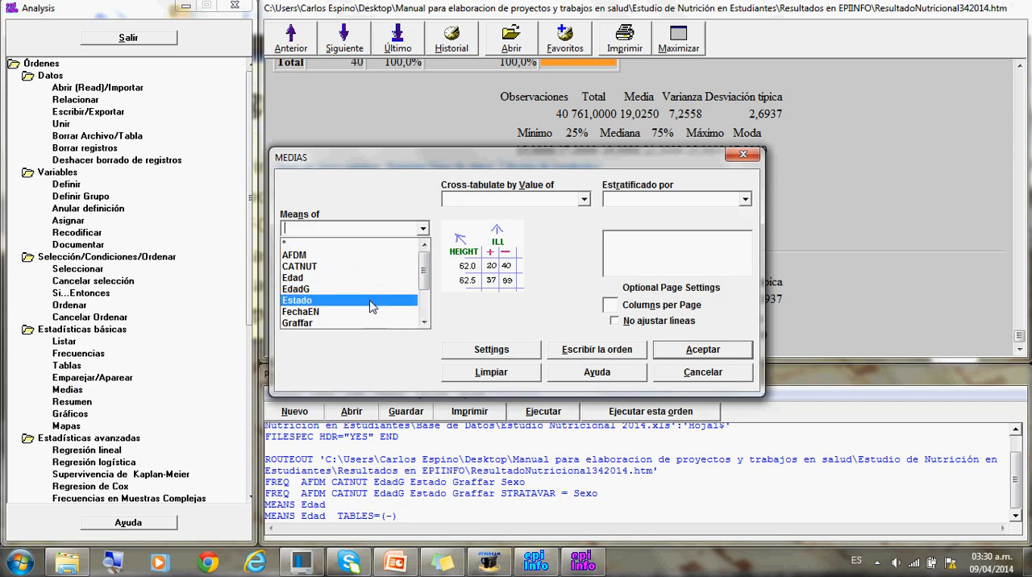
left_click(420, 306)
scroll(420, 307, "down", 1)
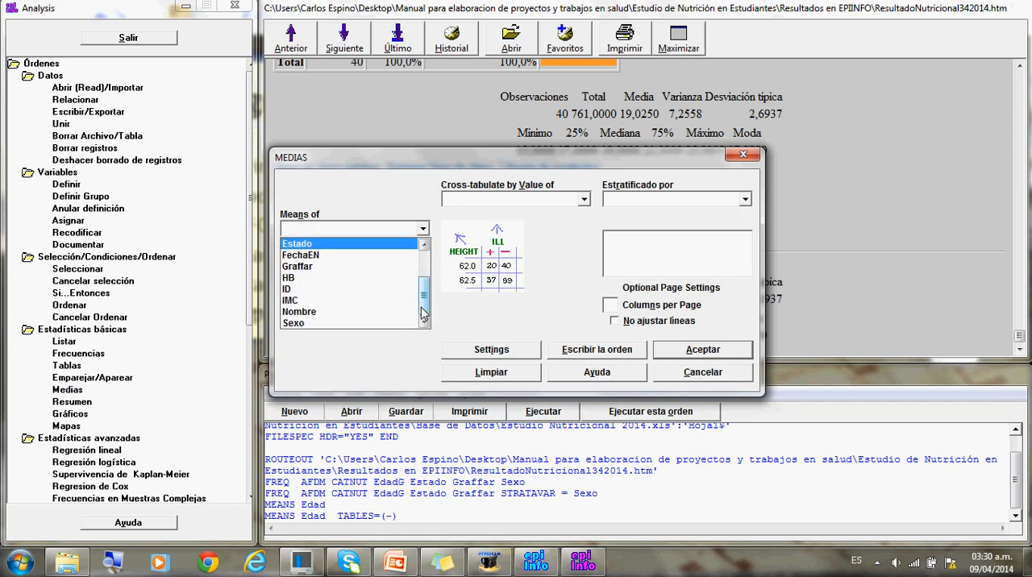
left_click(333, 284)
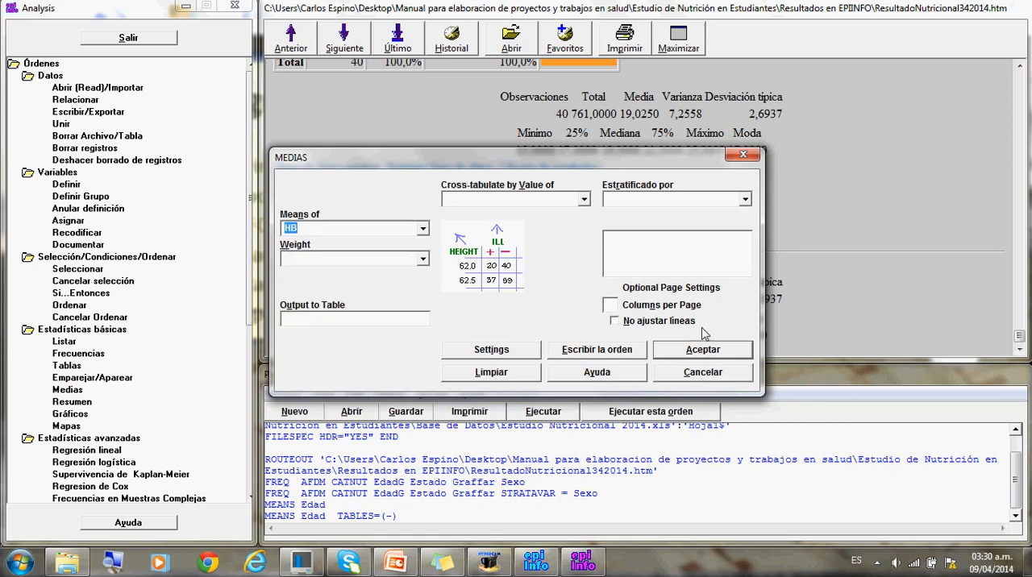
left_click(522, 348)
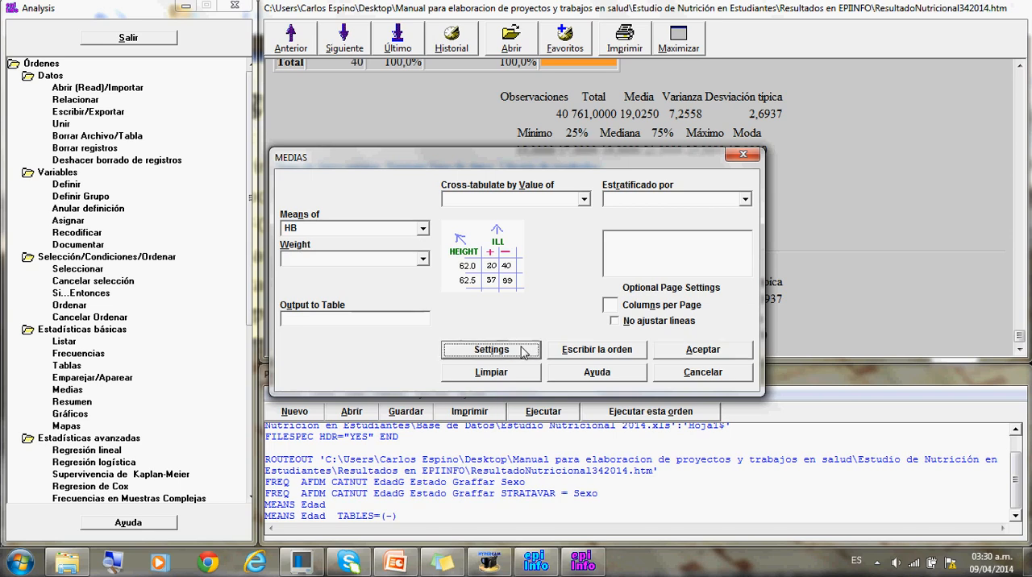
left_click(521, 246)
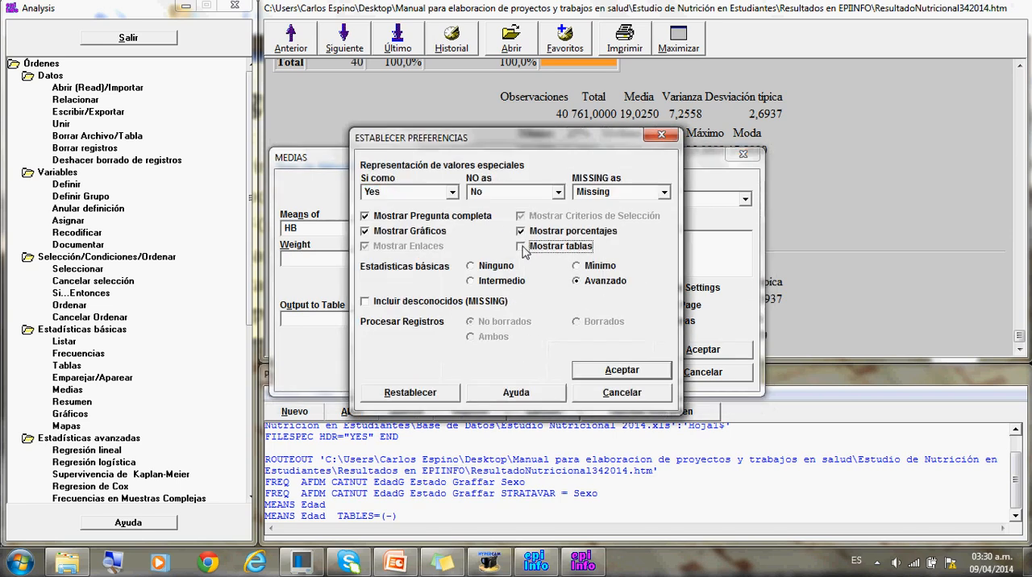
left_click(619, 370)
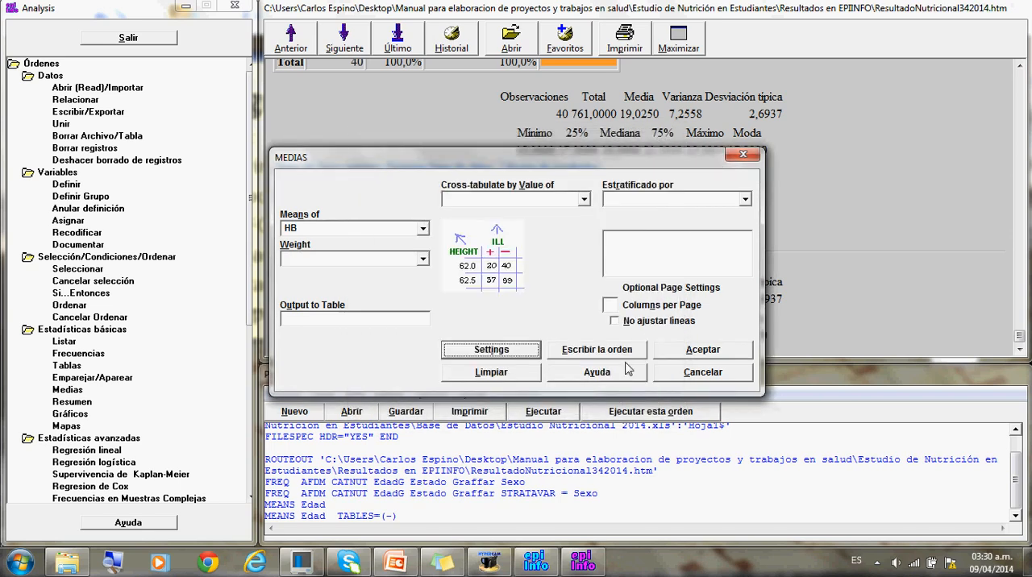
left_click(697, 349)
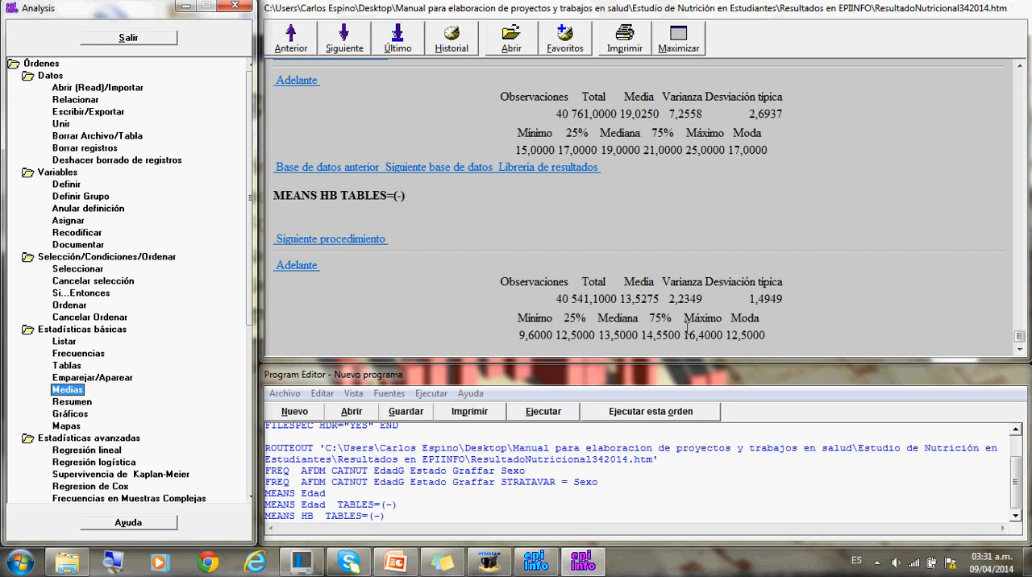
- Run a Means analysis of IMC with the Mostrar tablas preference turned off
left_click(77, 391)
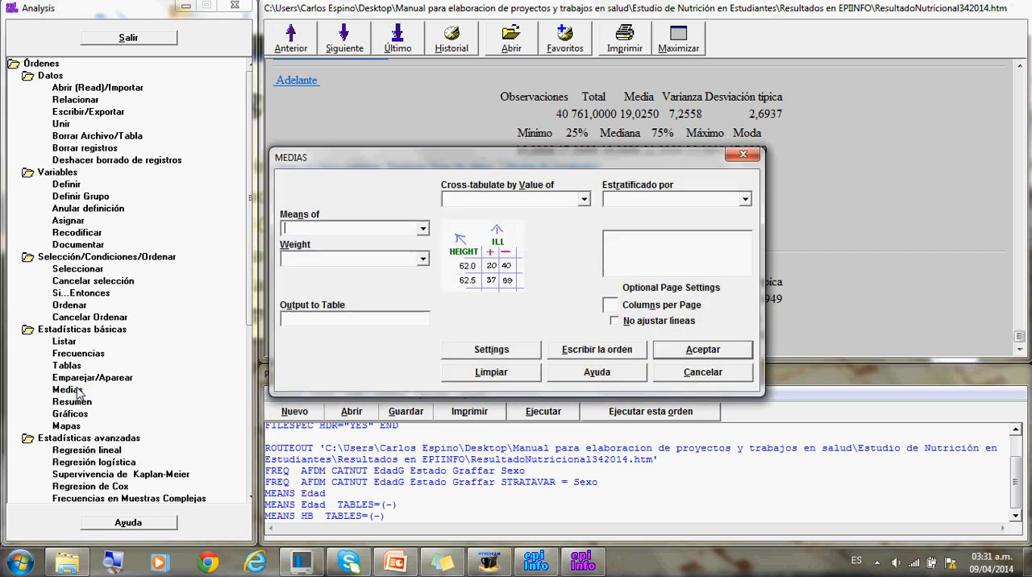
left_click(422, 230)
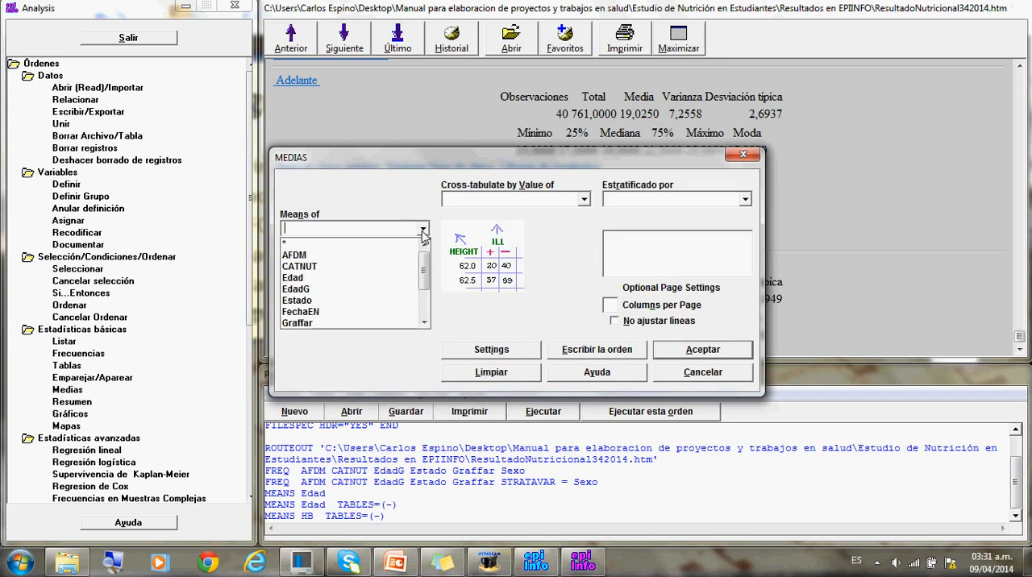
left_click(423, 231)
type("i")
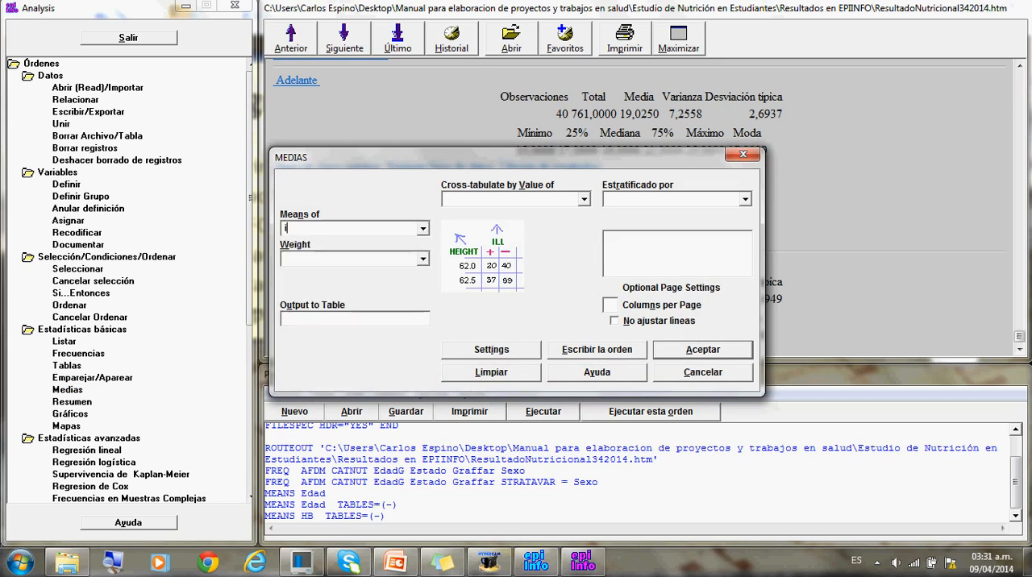
left_click(422, 231)
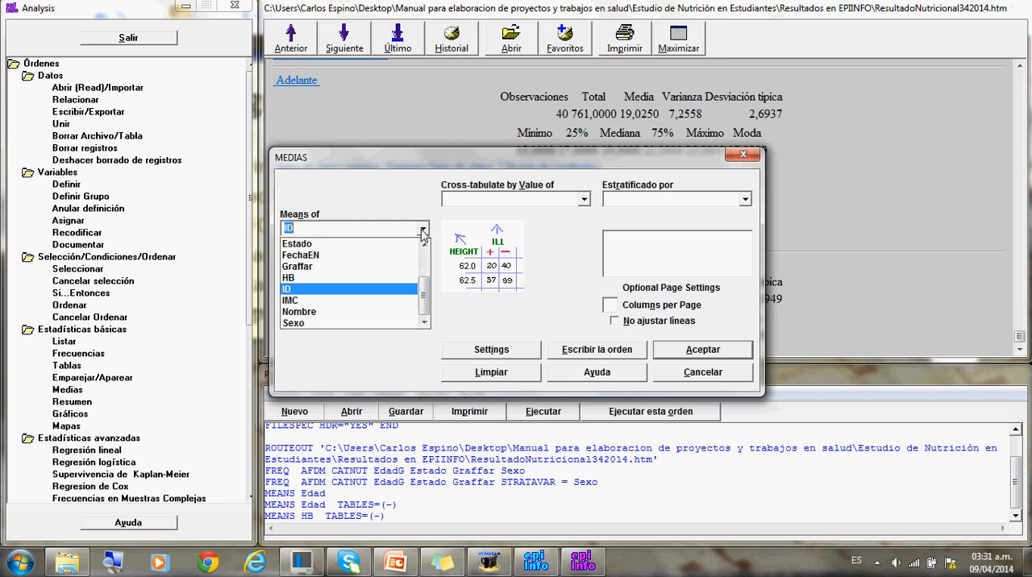
left_click(378, 300)
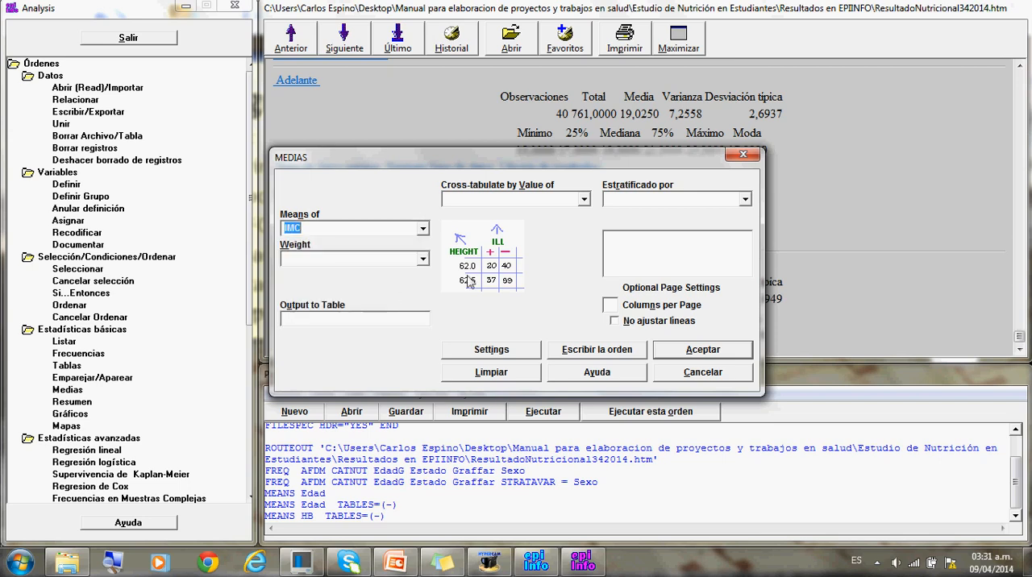
left_click(501, 350)
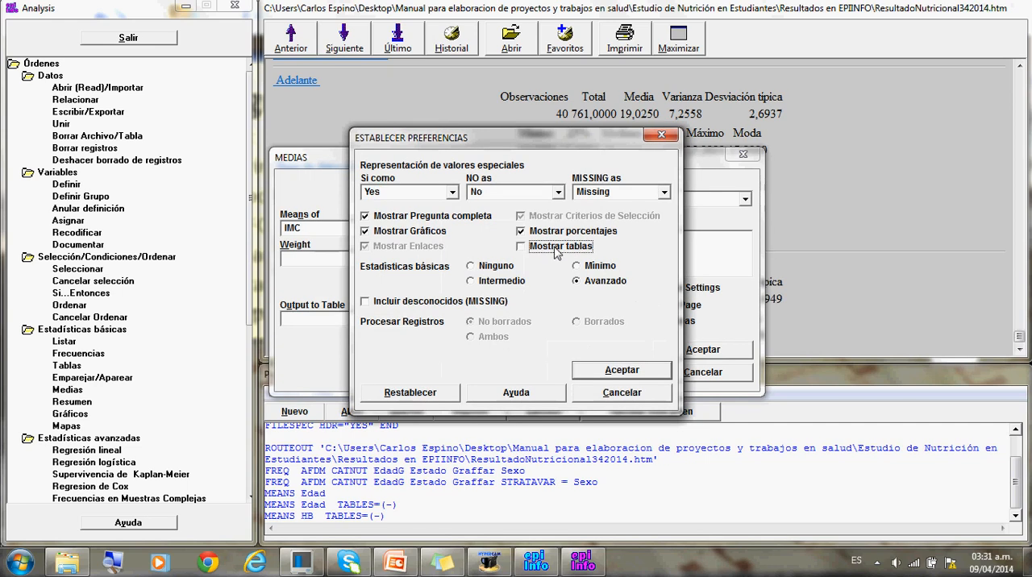
left_click(597, 370)
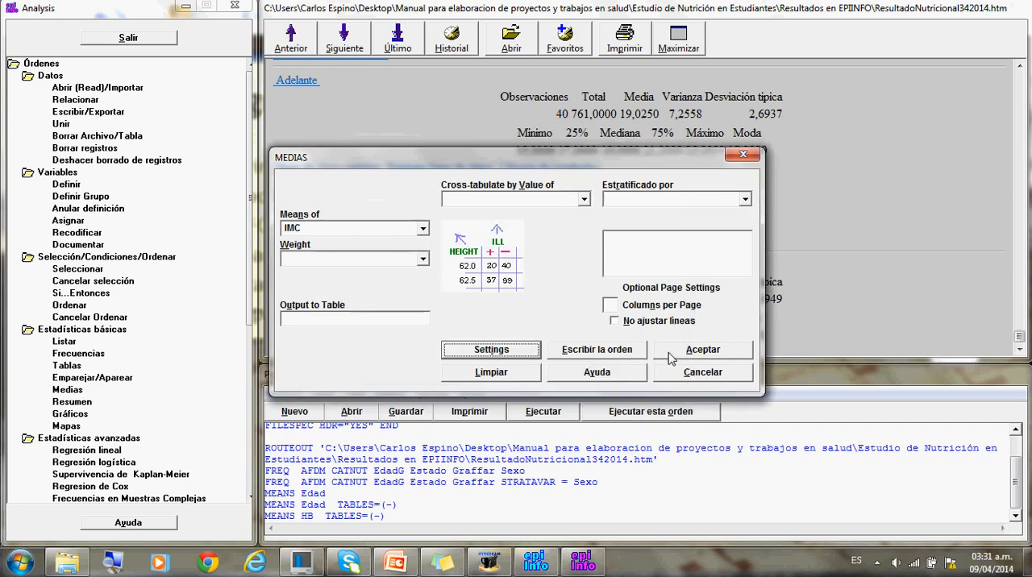
left_click(669, 354)
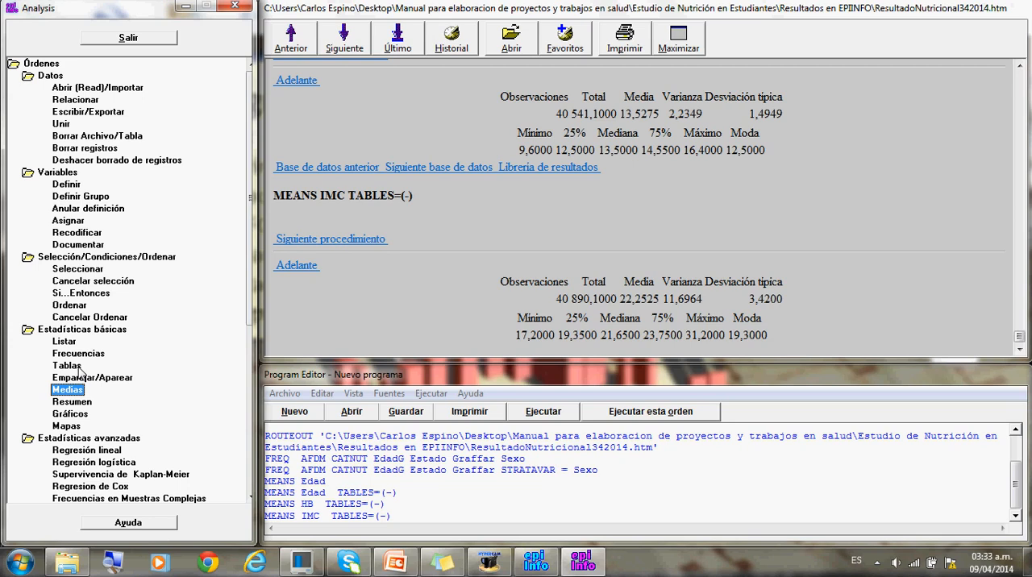
- Run a Tables analysis with Sexo as the exposure variable and CATNUT as the outcome variable
left_click(79, 368)
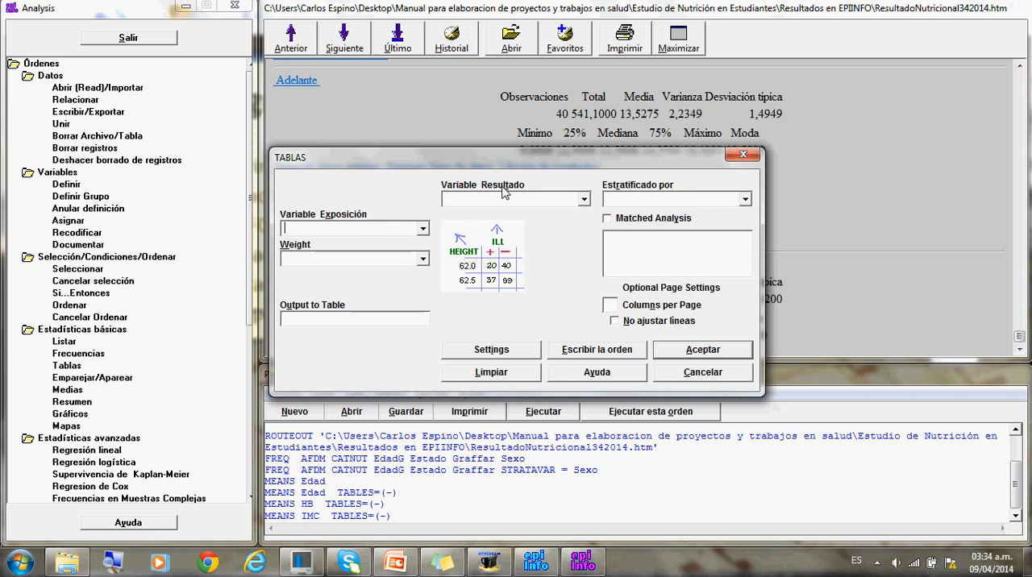
left_click(422, 231)
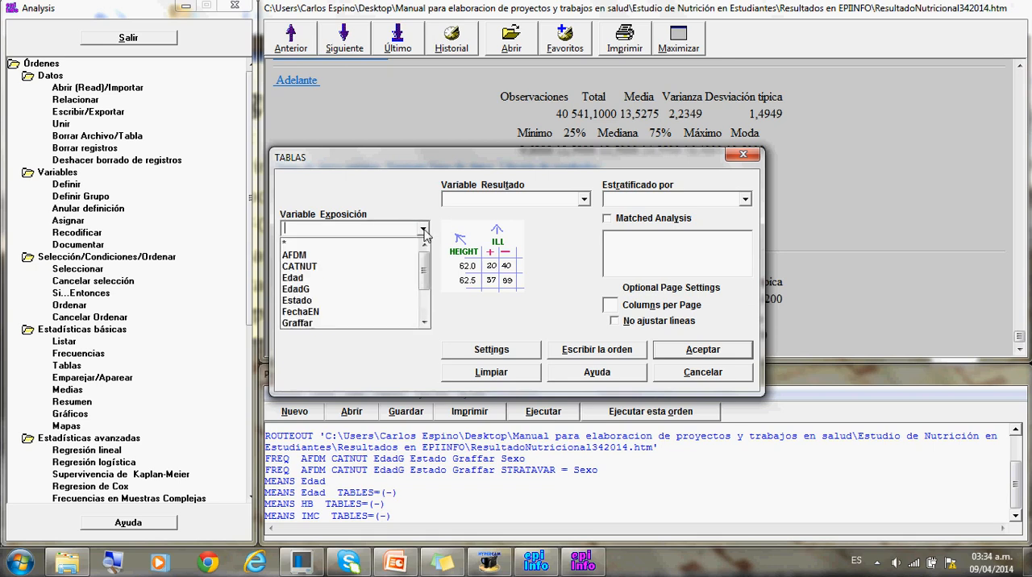
scroll(424, 234, "down", 2)
type("s")
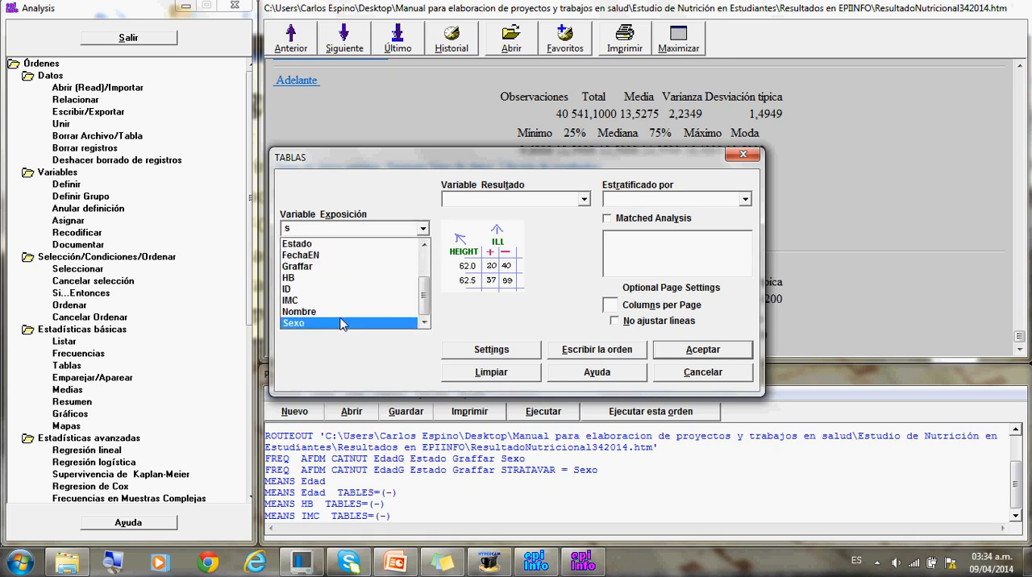
left_click(339, 321)
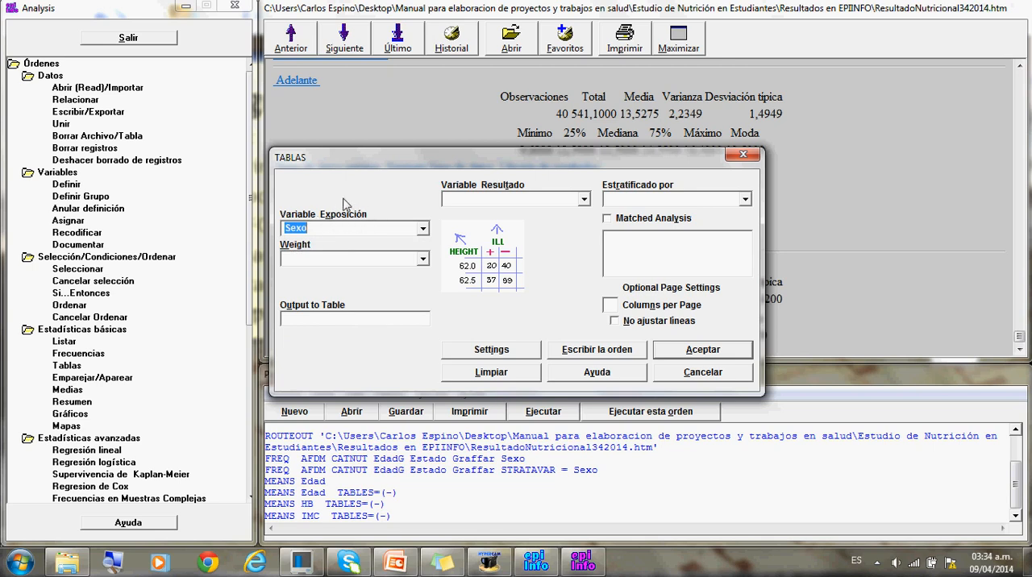
left_click(583, 199)
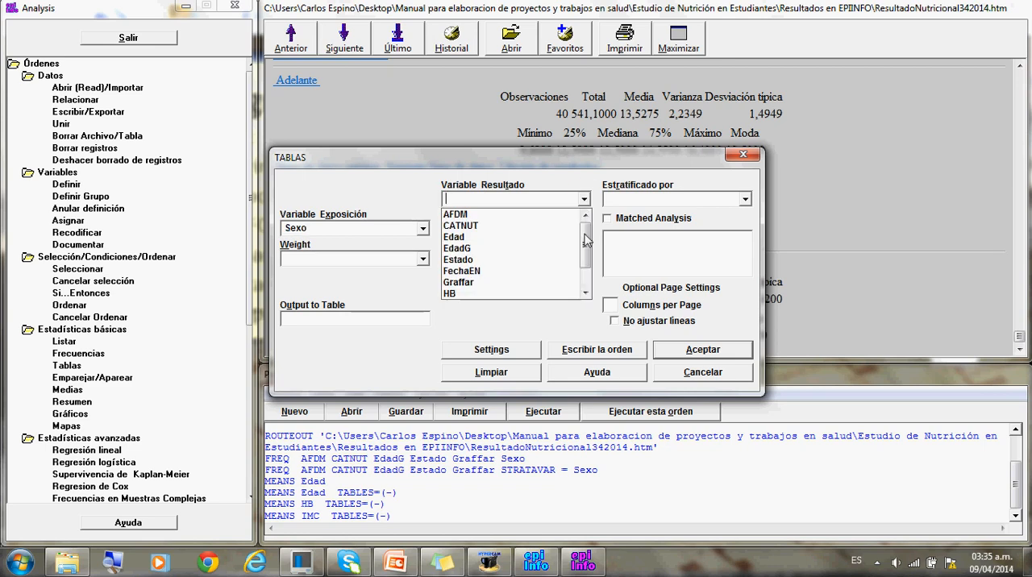
left_click(520, 225)
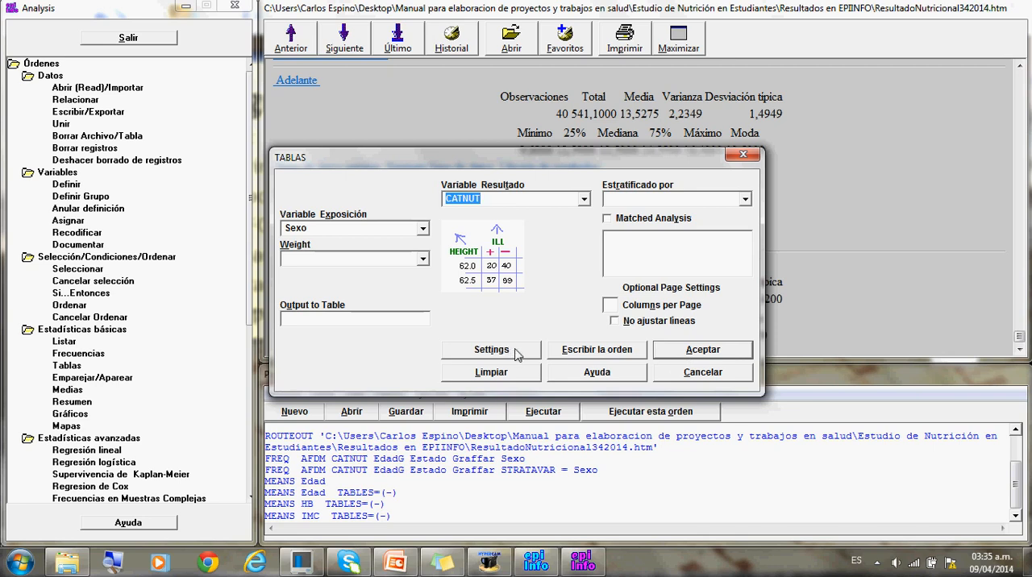
left_click(692, 353)
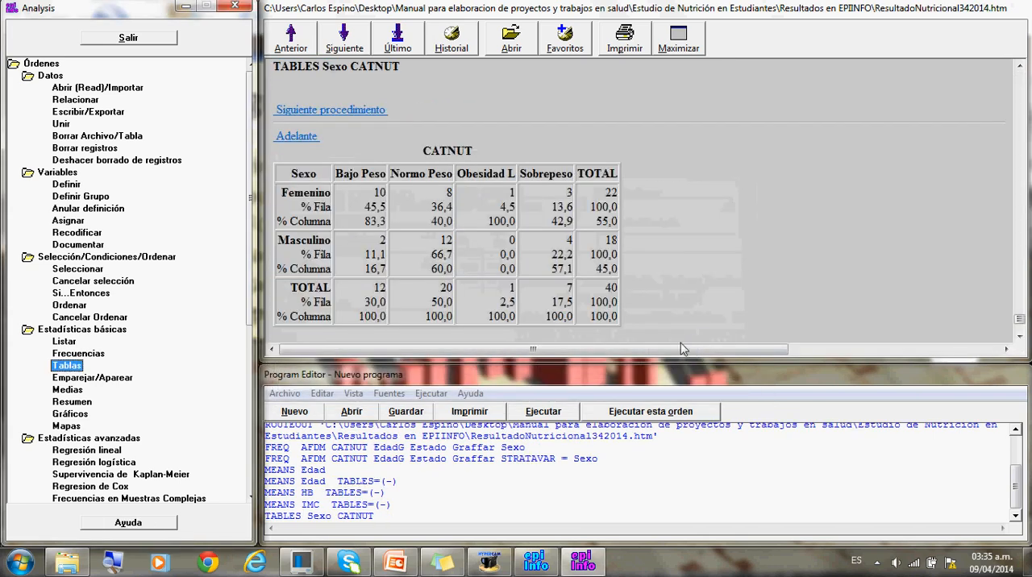
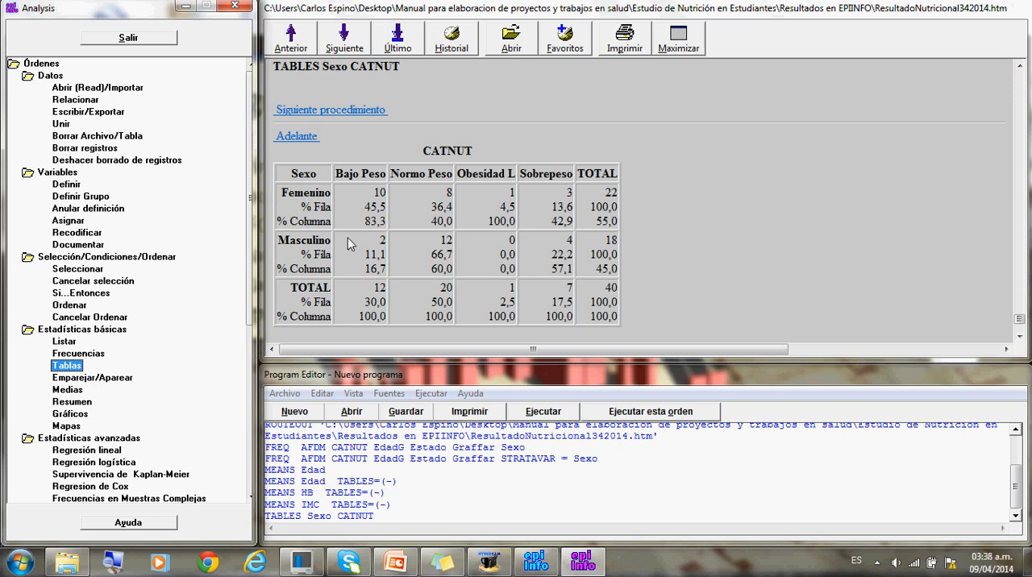
- Run a Tables analysis with Sexo as exposure and CATNUT as outcome, with the Mostrar porcentajes preference turned off
left_click(76, 367)
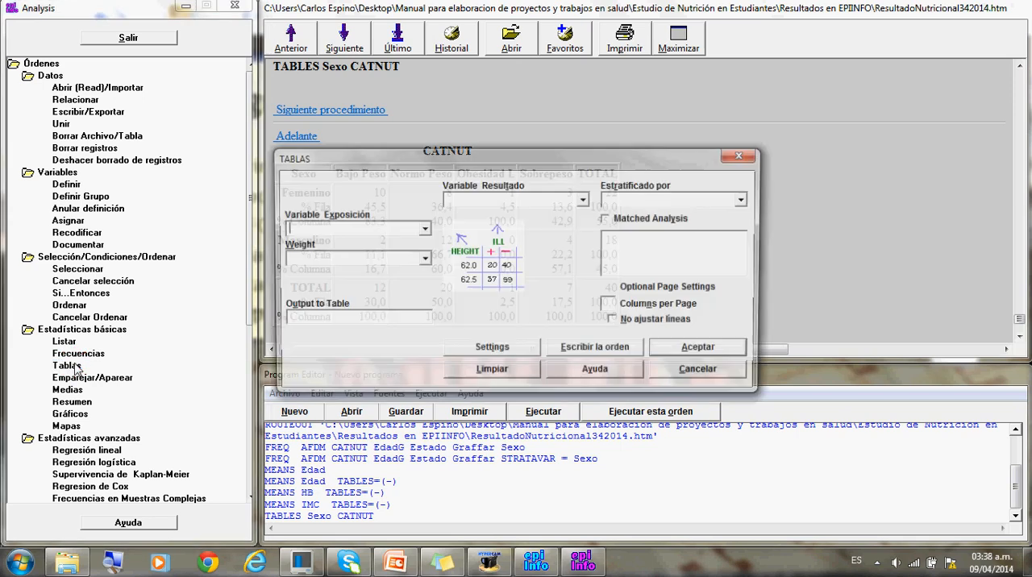
left_click(423, 231)
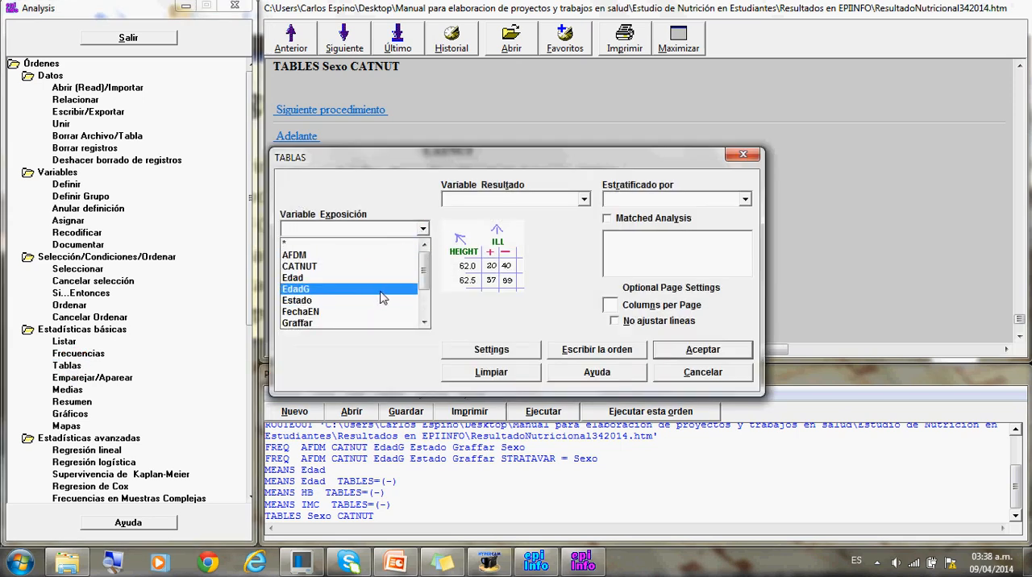
type("s")
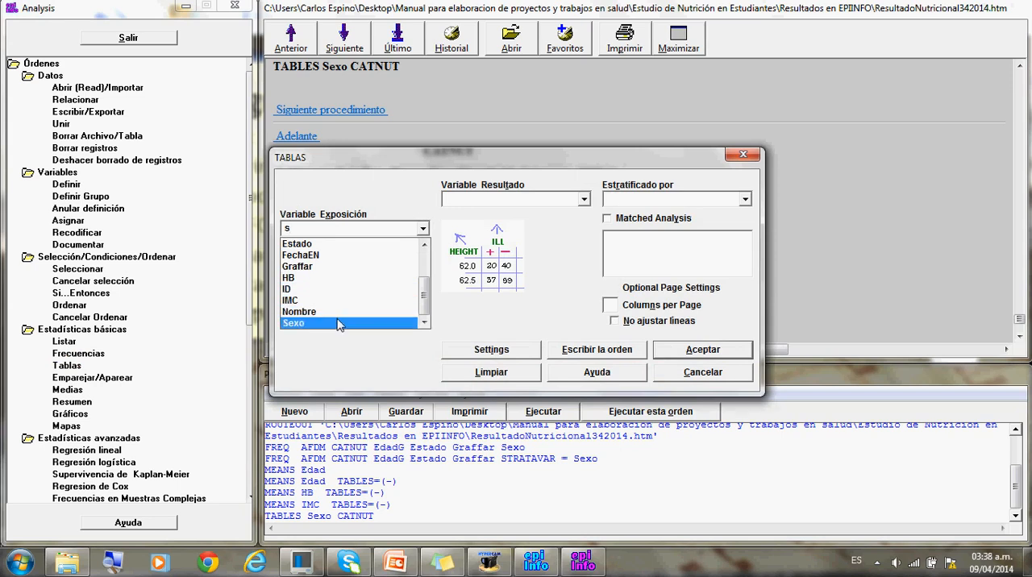
left_click(339, 323)
left_click(584, 199)
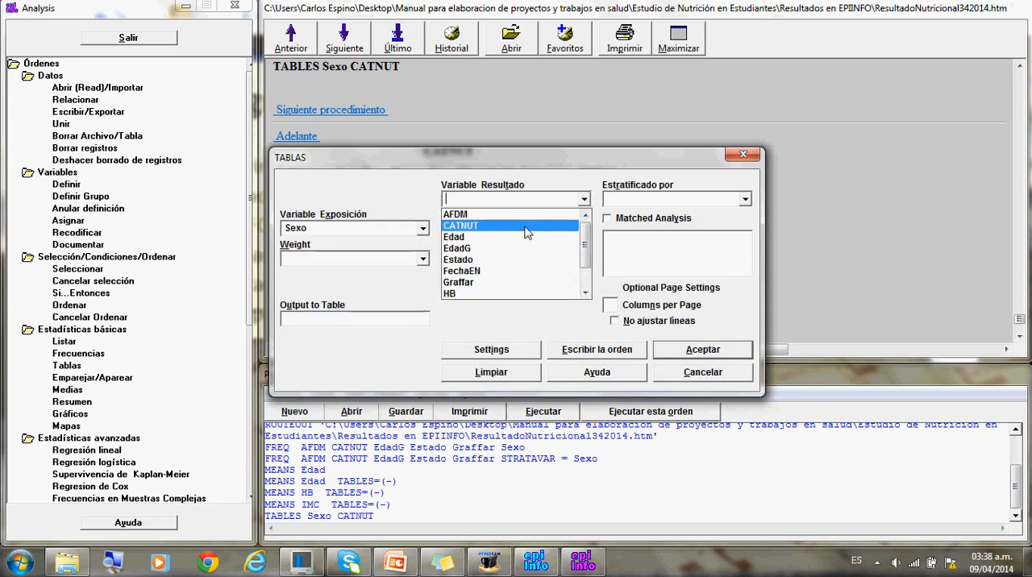
left_click(527, 232)
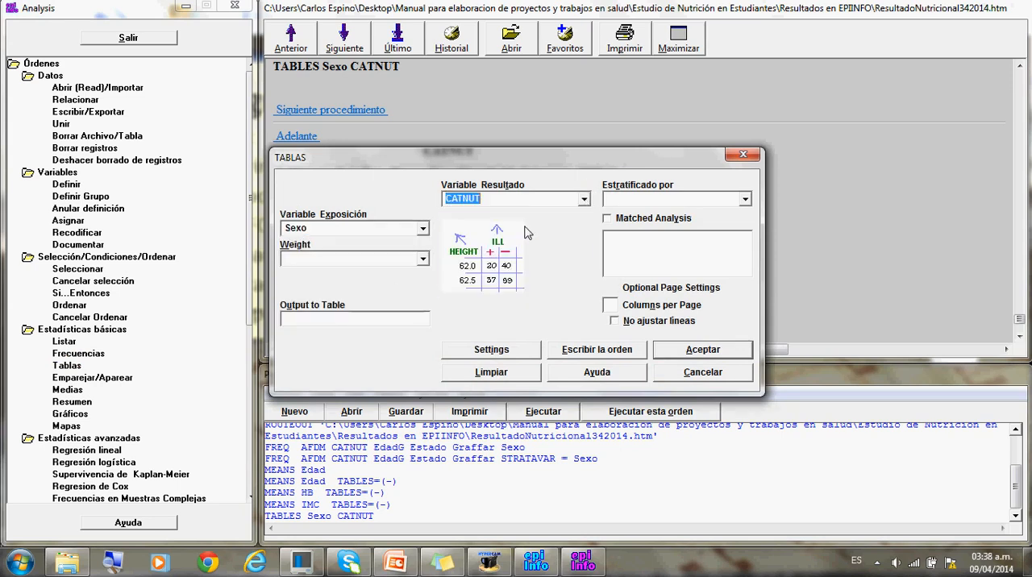
left_click(516, 350)
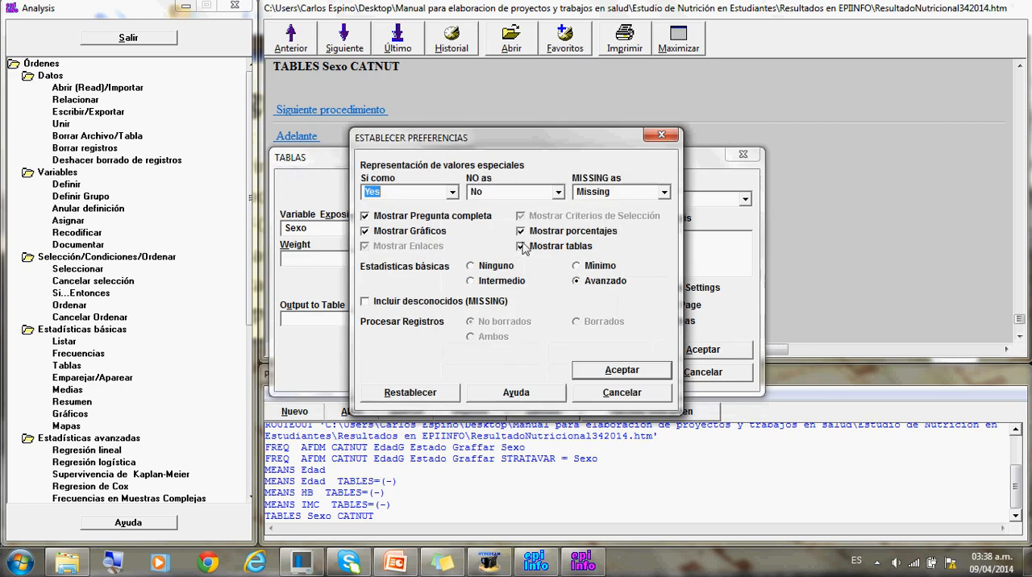
left_click(522, 233)
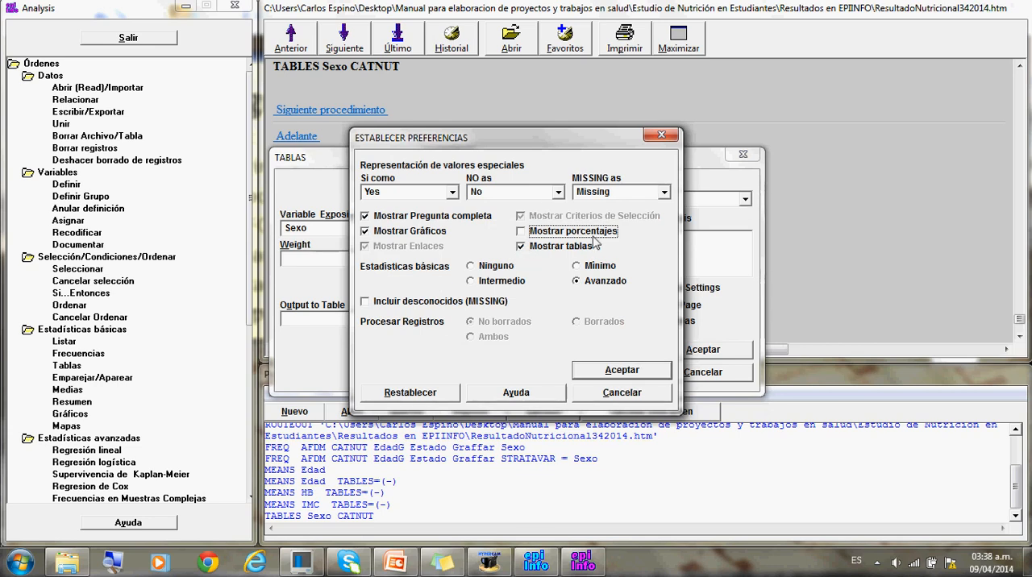
left_click(617, 369)
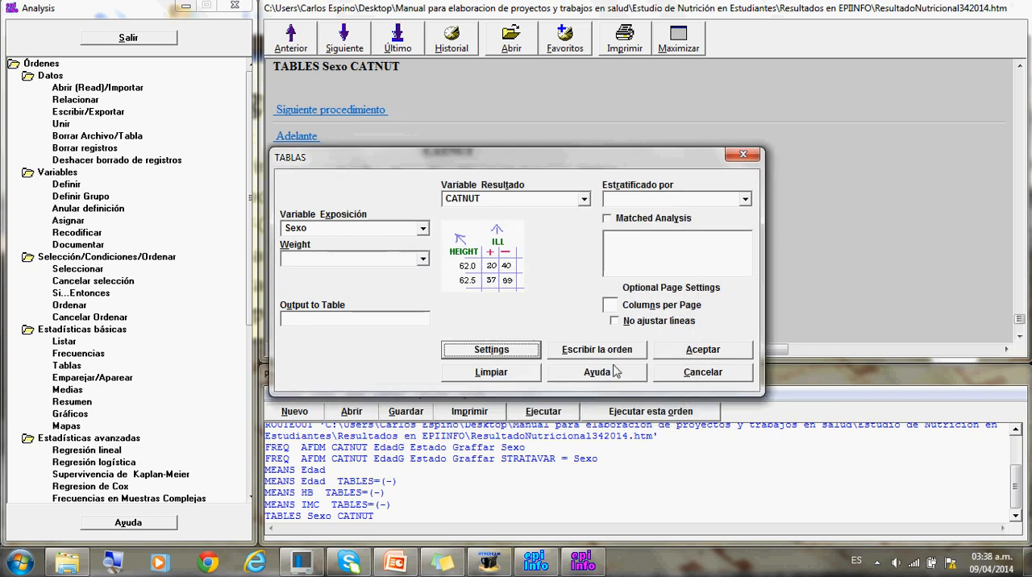
left_click(678, 353)
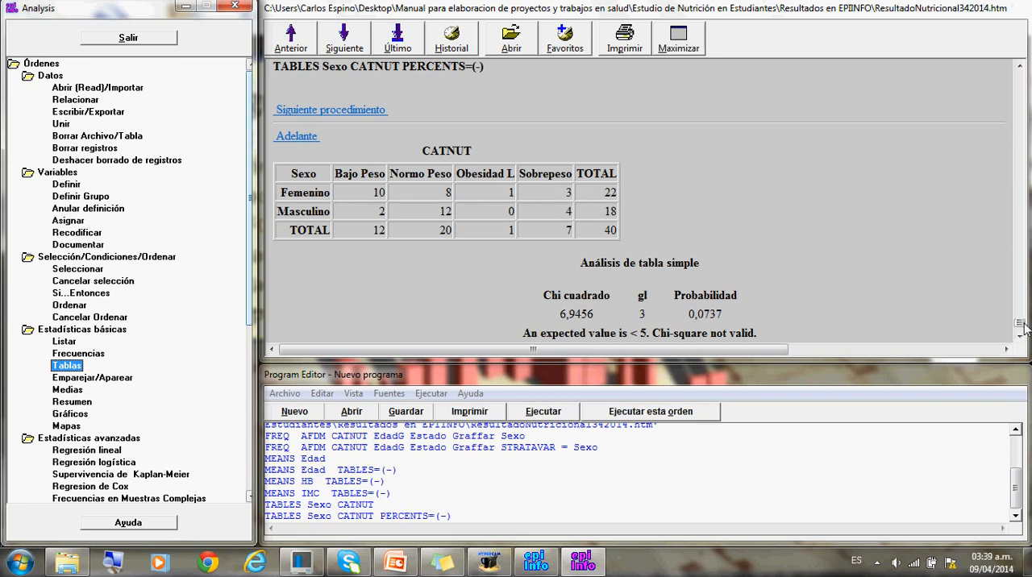
mouse_move(1020, 323)
left_mouse_down()
mouse_move(1018, 305)
mouse_move(1017, 324)
left_mouse_up()
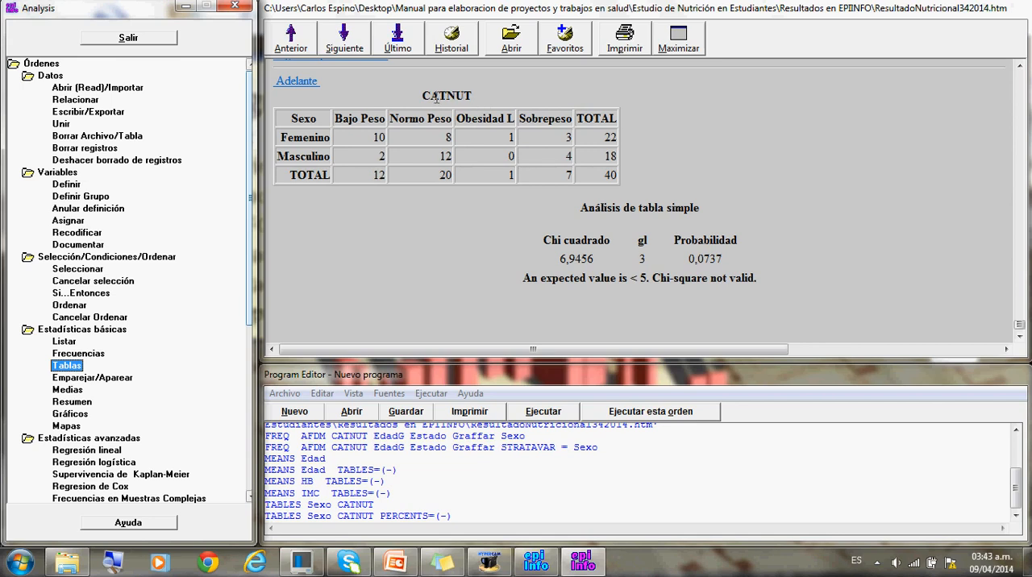
left_click(514, 98)
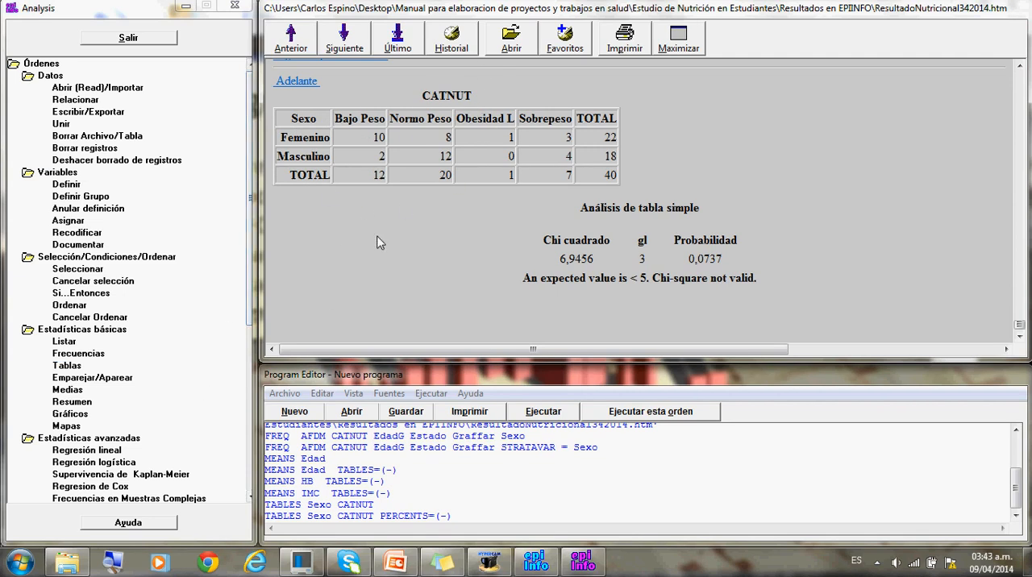
- Run a Means analysis of IMC cross-tabulated by Sexo with the Mostrar tablas preference turned off
left_click(74, 389)
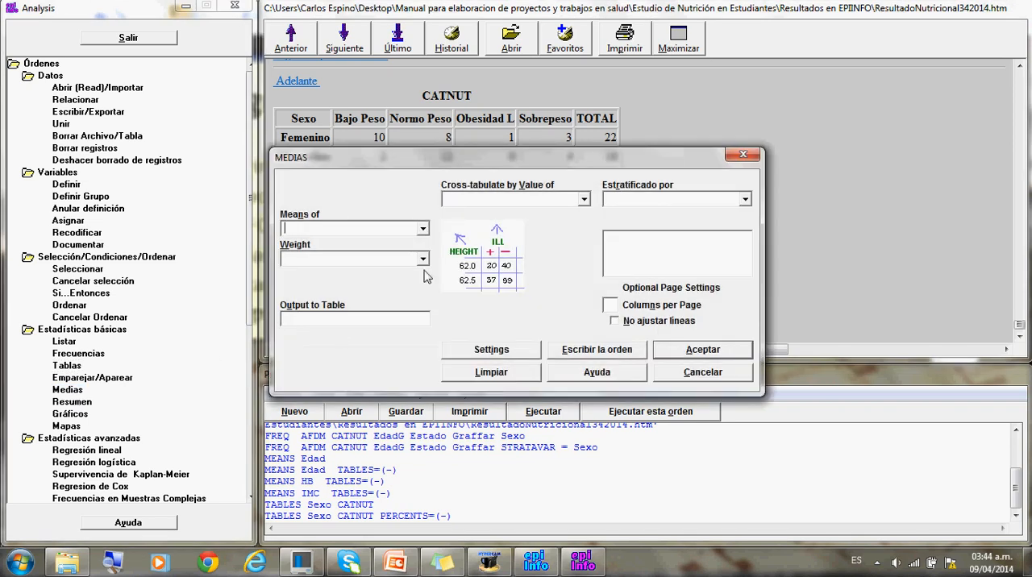
left_click(422, 230)
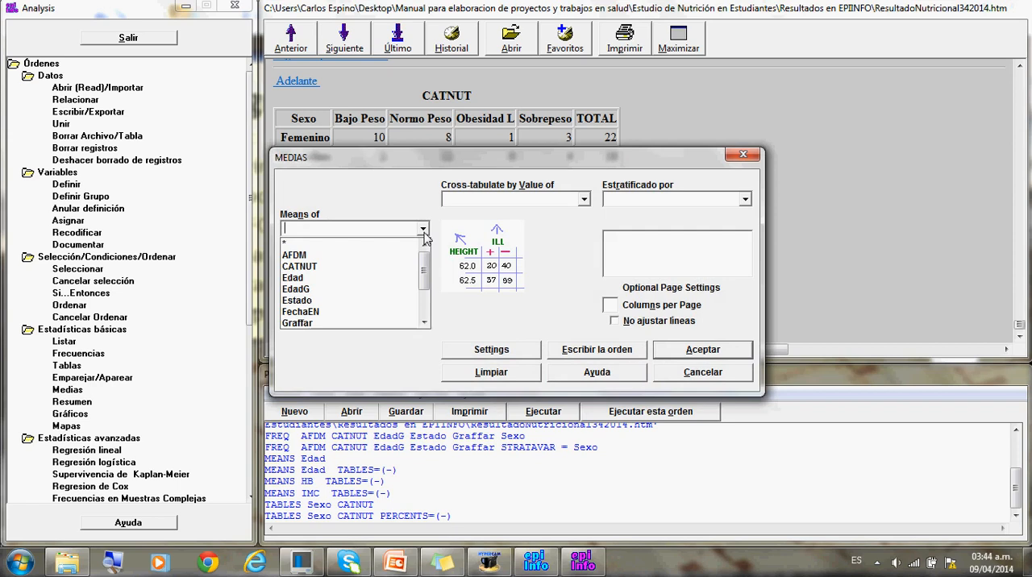
scroll(424, 234, "down", 2)
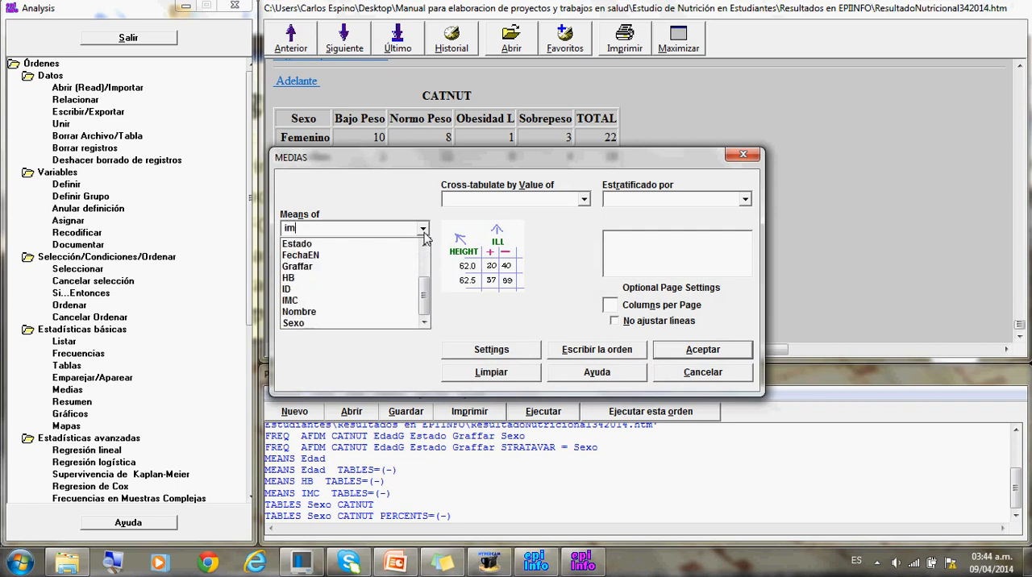
left_click(303, 302)
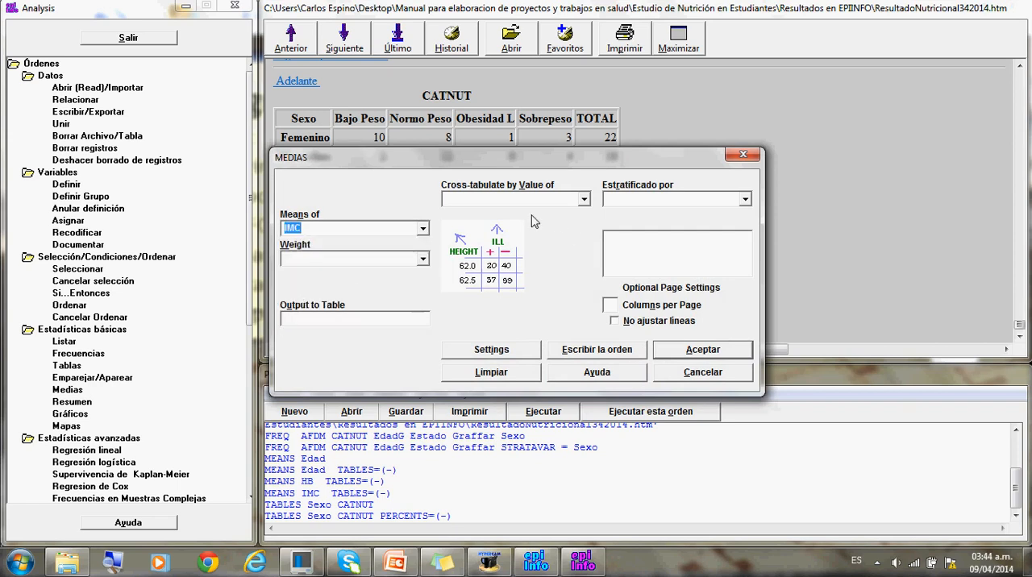
left_click(585, 202)
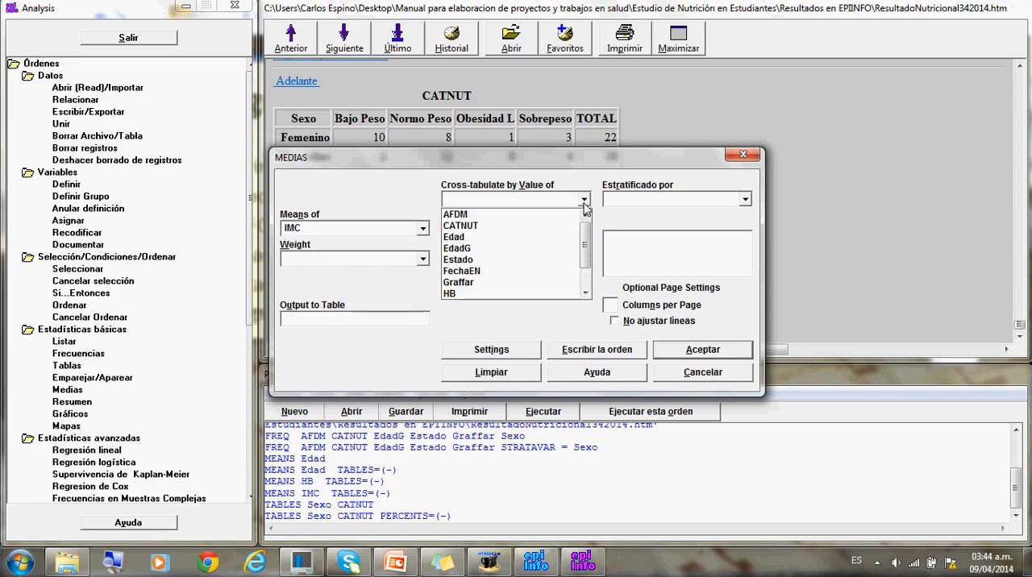
scroll(515, 250, "down", 1)
type("s")
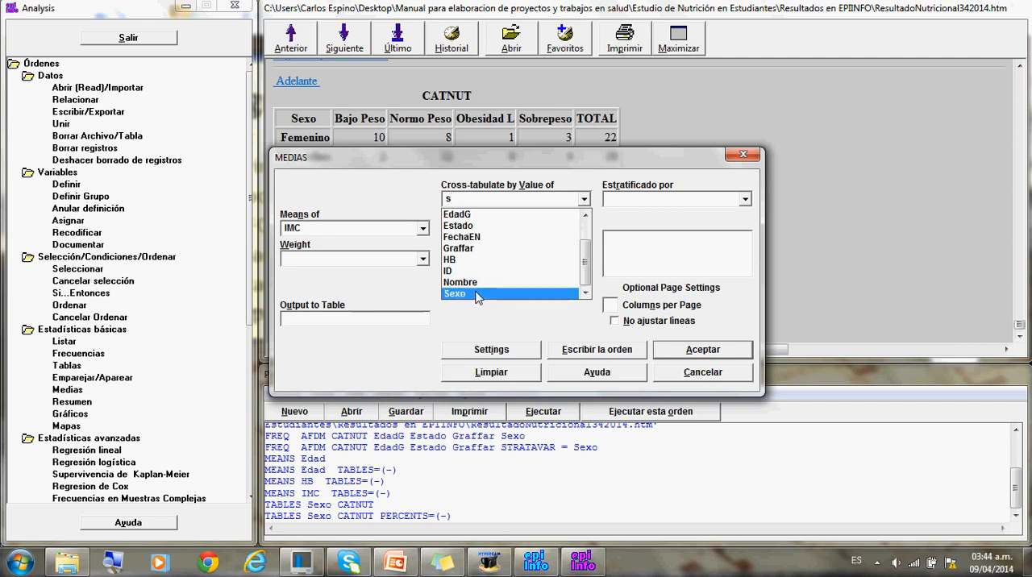
left_click(475, 294)
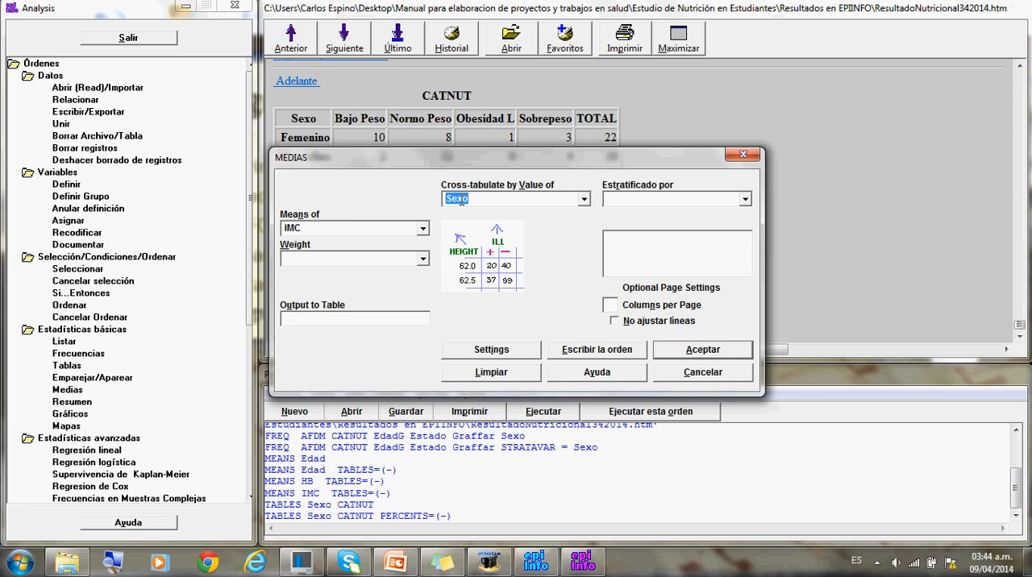
left_click(499, 351)
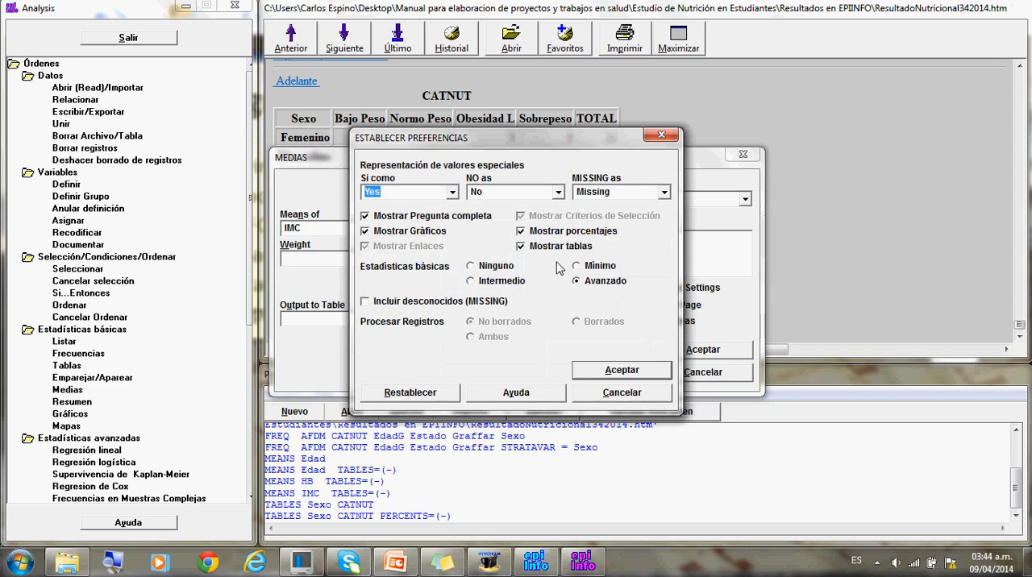
left_click(529, 248)
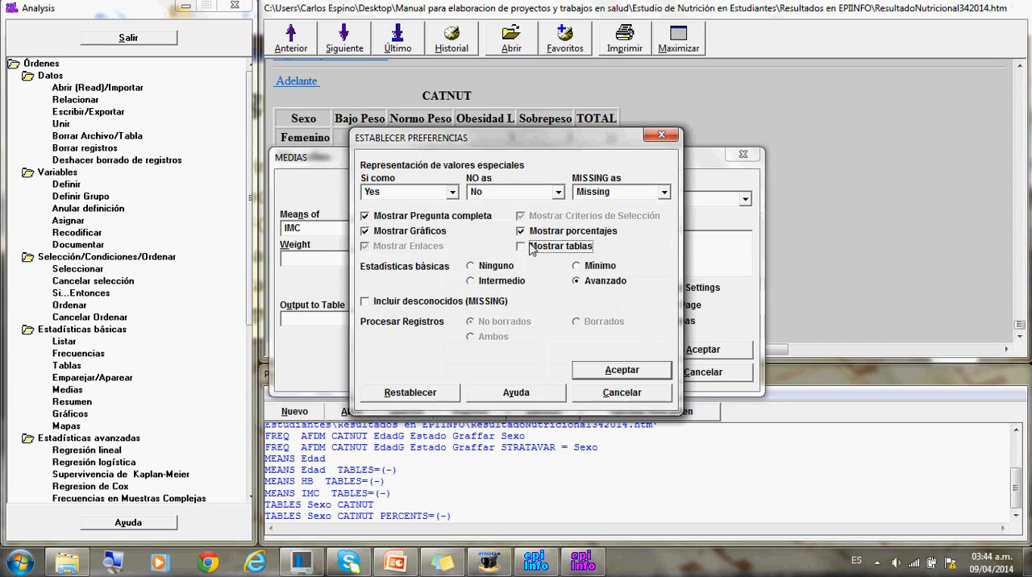
left_click(586, 371)
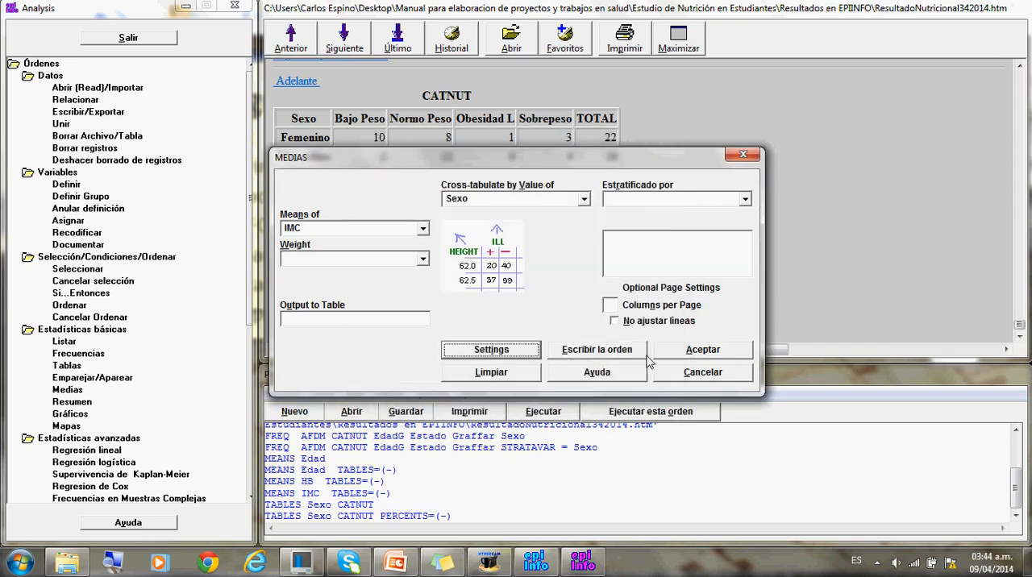
left_click(669, 354)
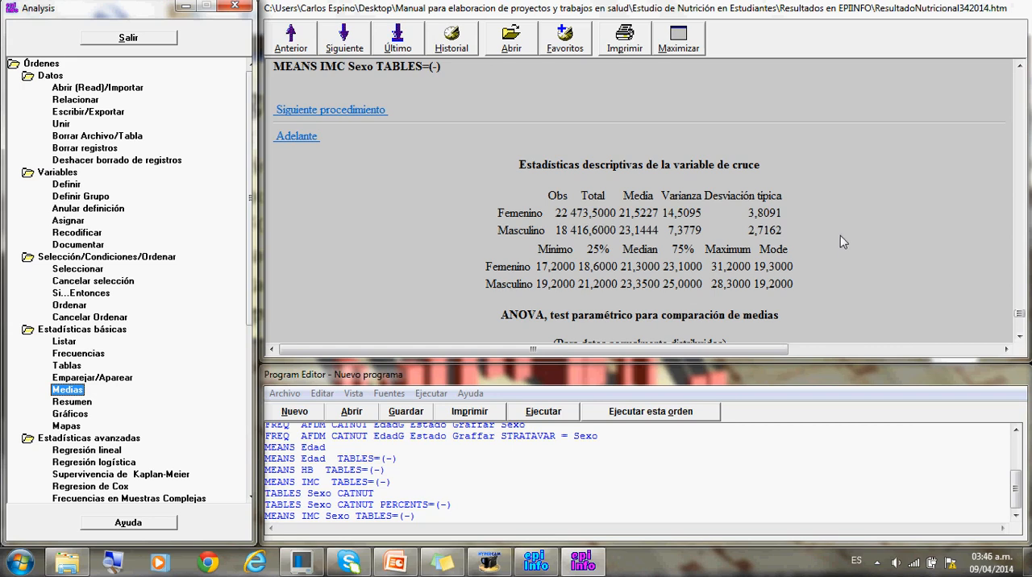
- Examine the IMC by Sexo results: descriptive statistics, ANOVA, T statistic, Bartlett's test and the Mann-Whitney/Kruskal-Wallis test
left_click(1019, 342)
left_click(1019, 342)
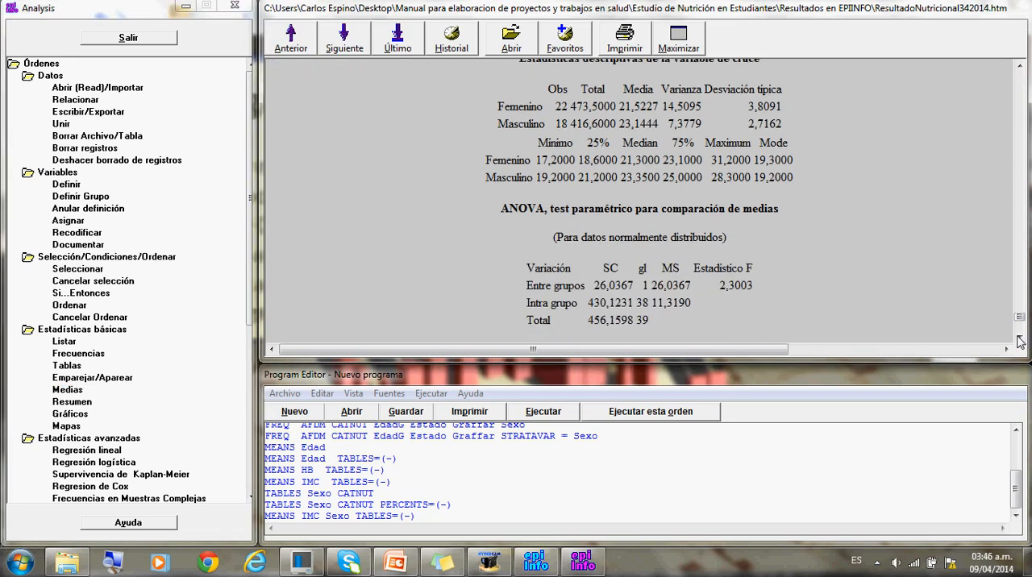
left_click(1019, 342)
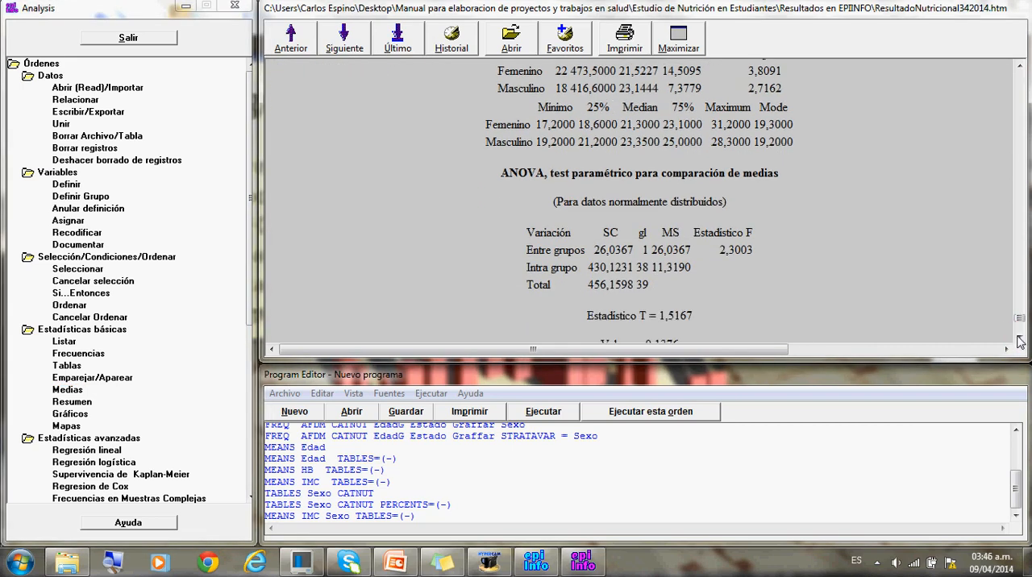
left_click(1019, 342)
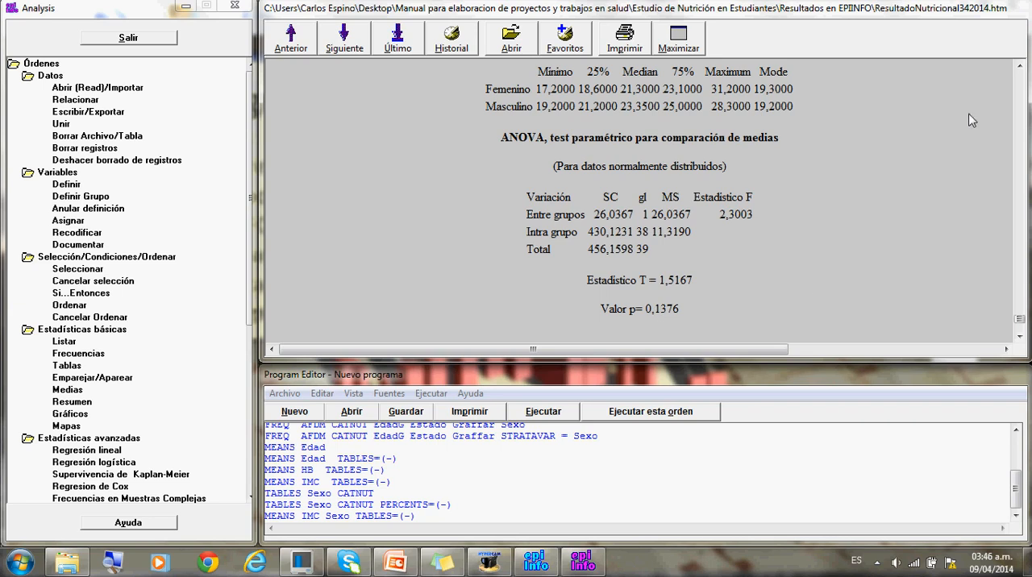
scroll(954, 89, "up", 3)
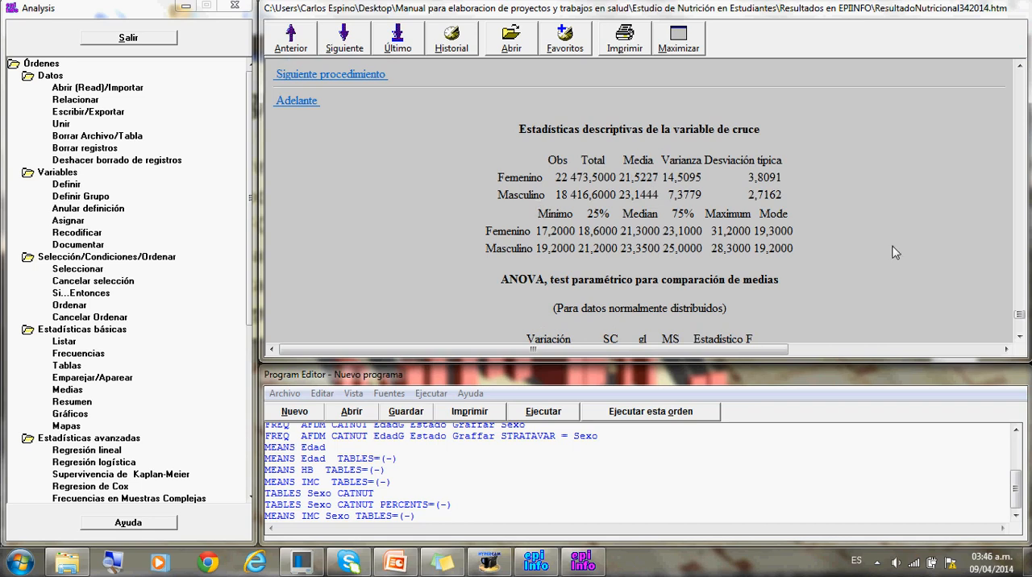
left_click(1019, 336)
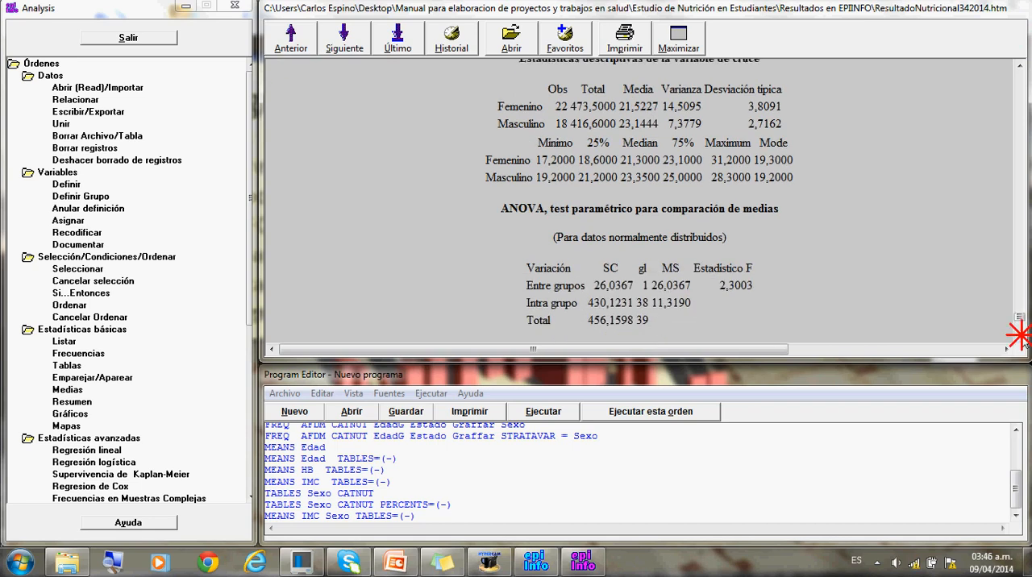
left_click(1020, 336)
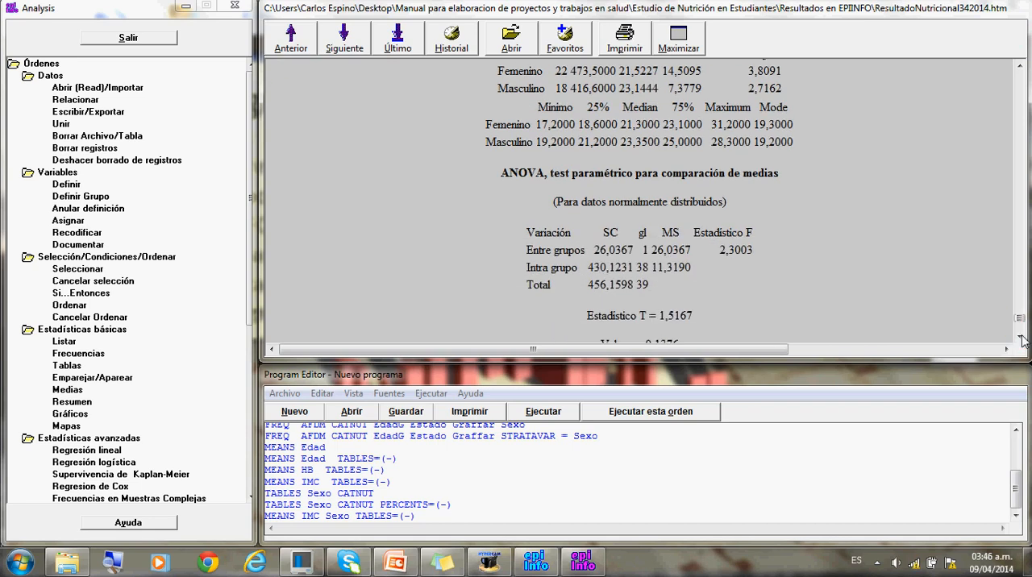
left_click(1020, 339)
left_click(1019, 339)
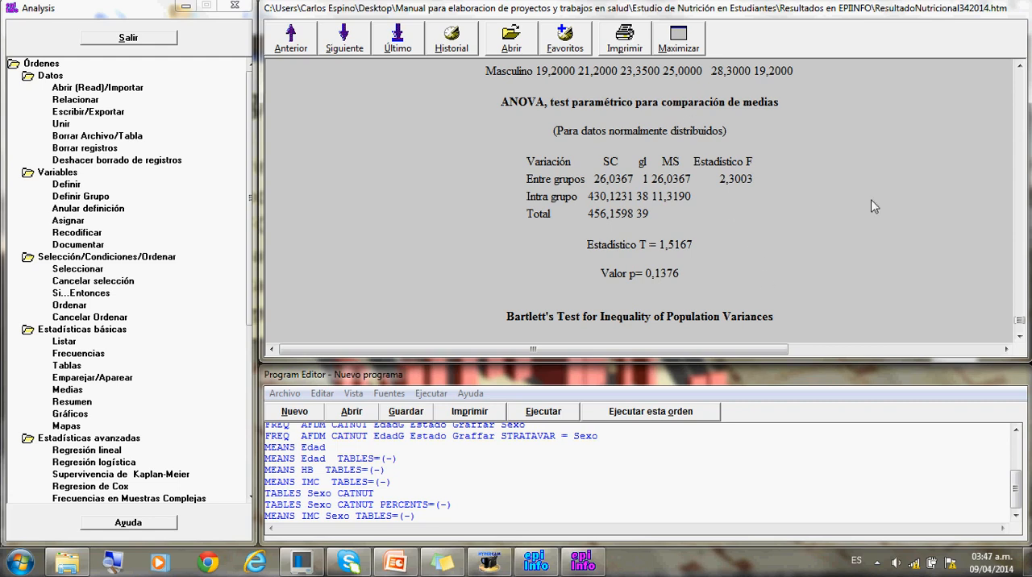
left_click(1019, 341)
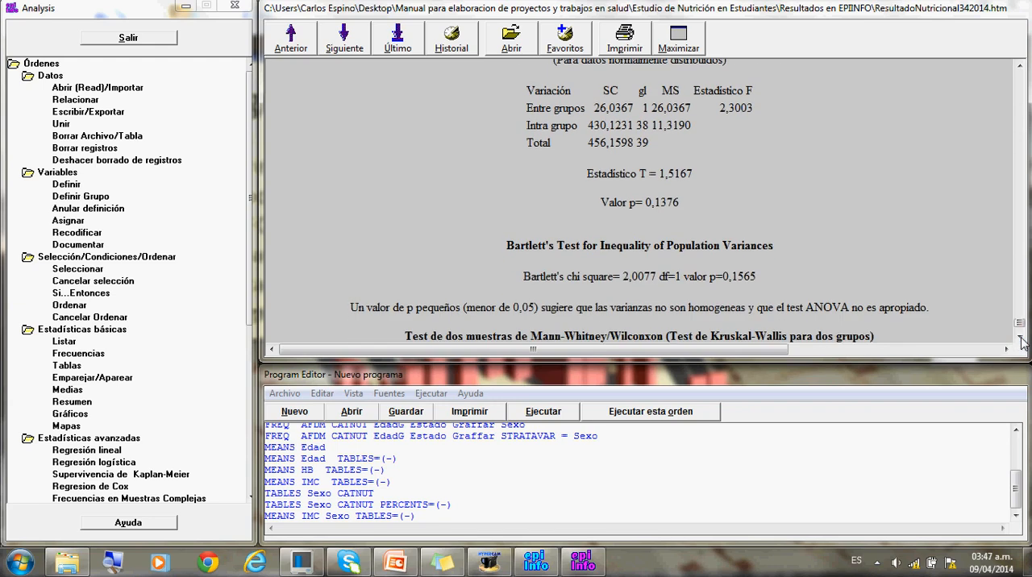
left_click(1020, 342)
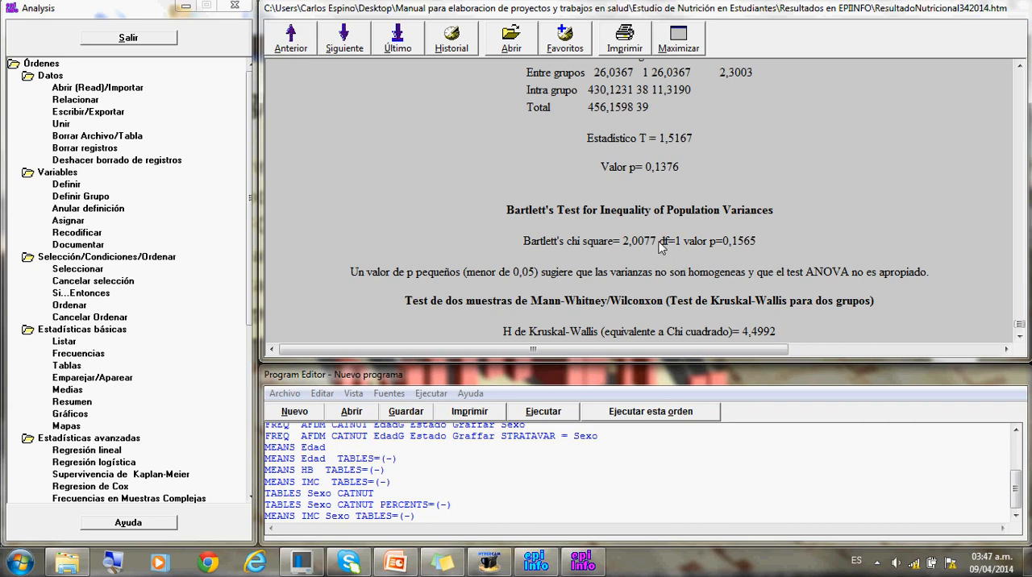
left_click(1021, 339)
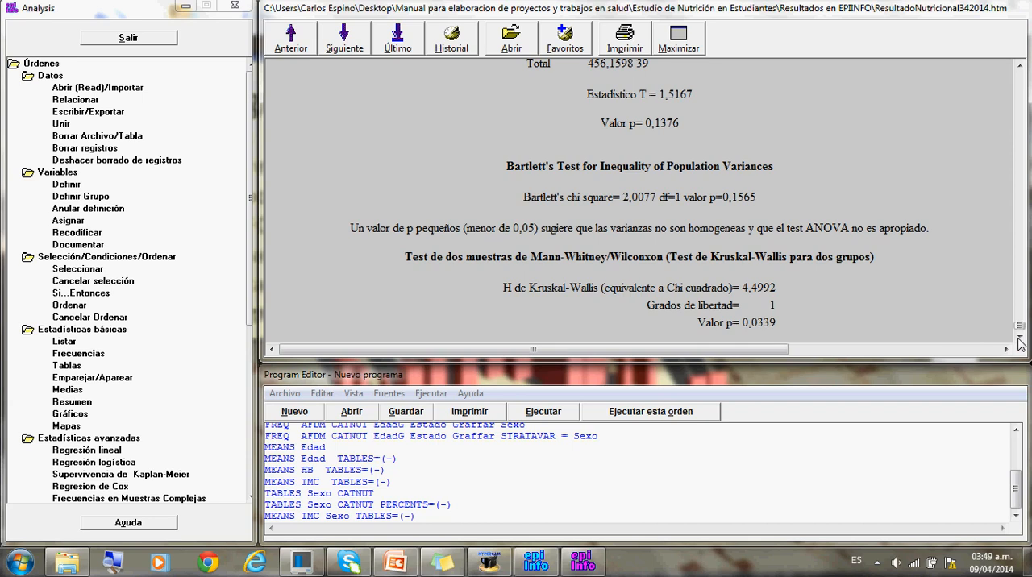
scroll(1019, 342, "up", 4)
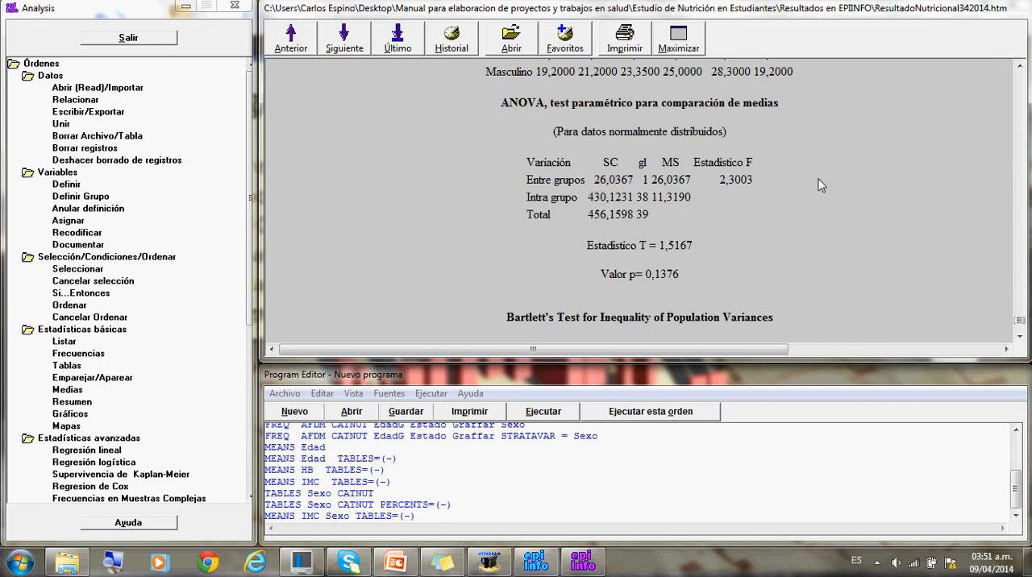
left_click(1022, 341)
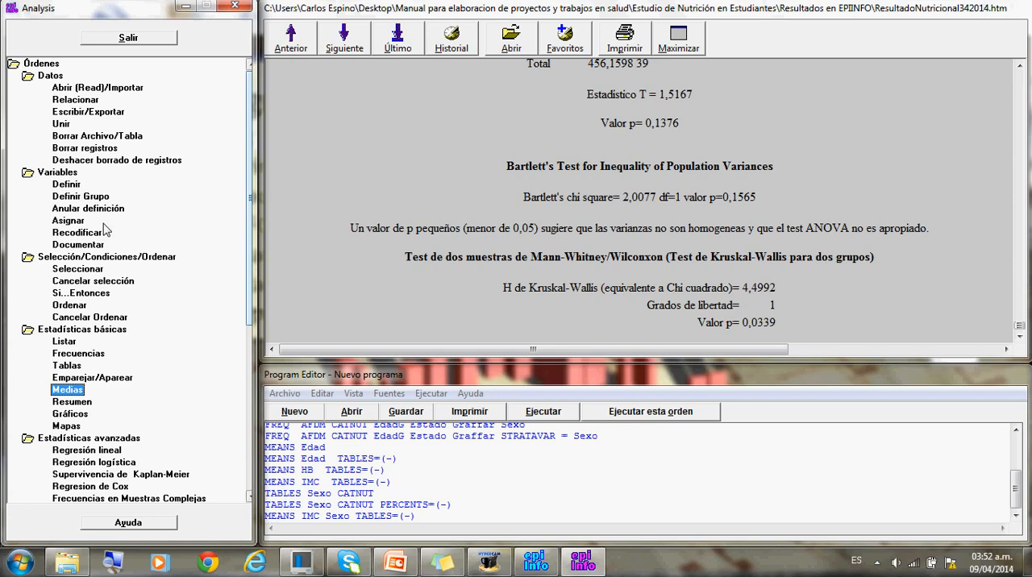
- Run a Means analysis of HB cross-tabulated by CATNUT with the Mostrar tablas preference turned off
left_click(77, 396)
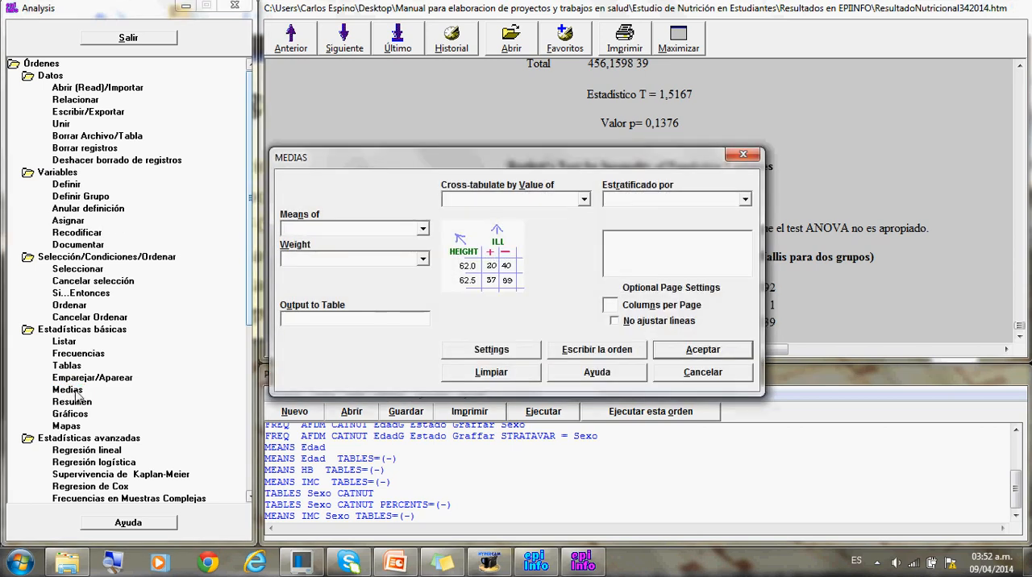
left_click(422, 230)
type("h")
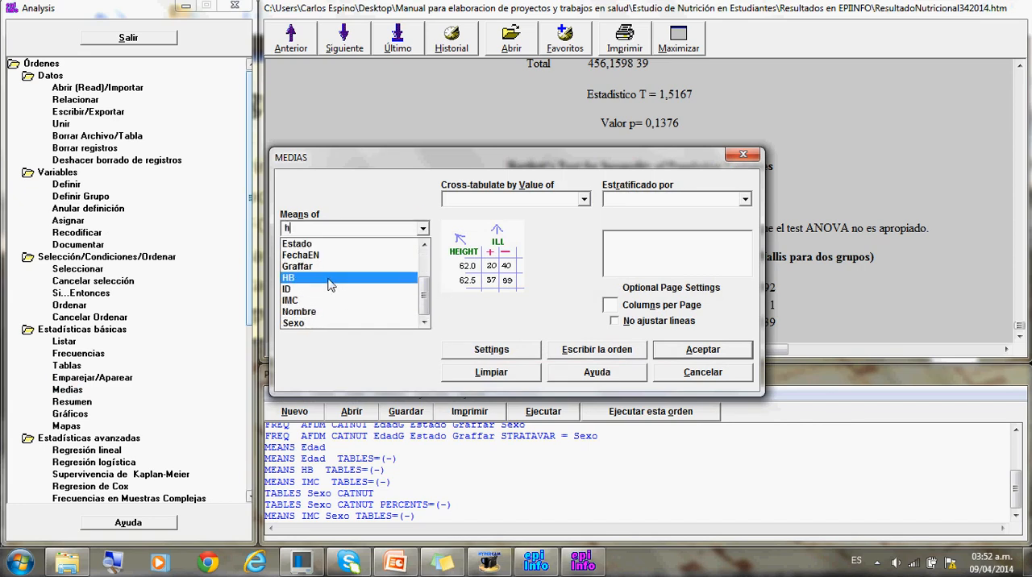
left_click(330, 280)
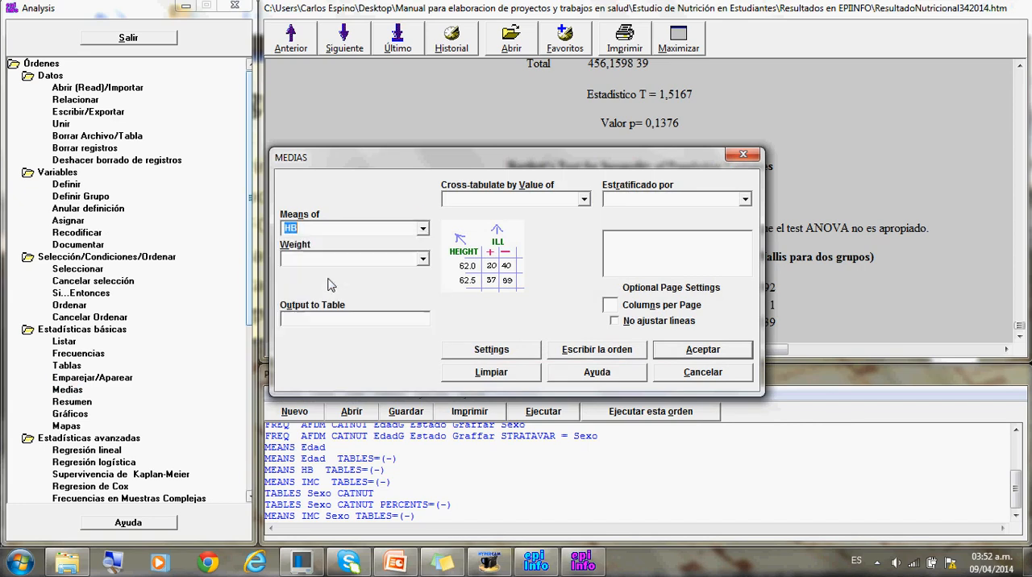
left_click(584, 200)
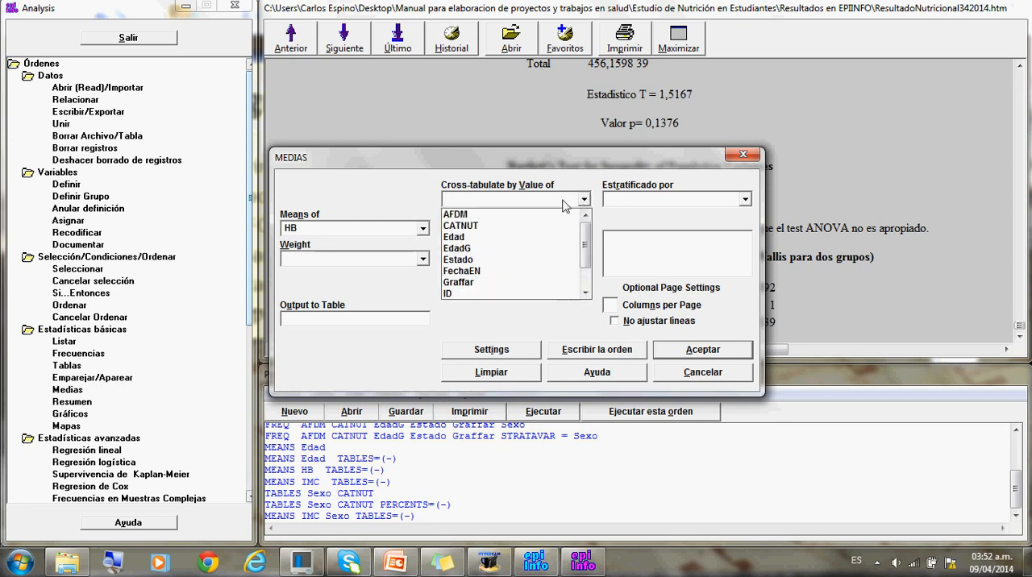
left_click(488, 228)
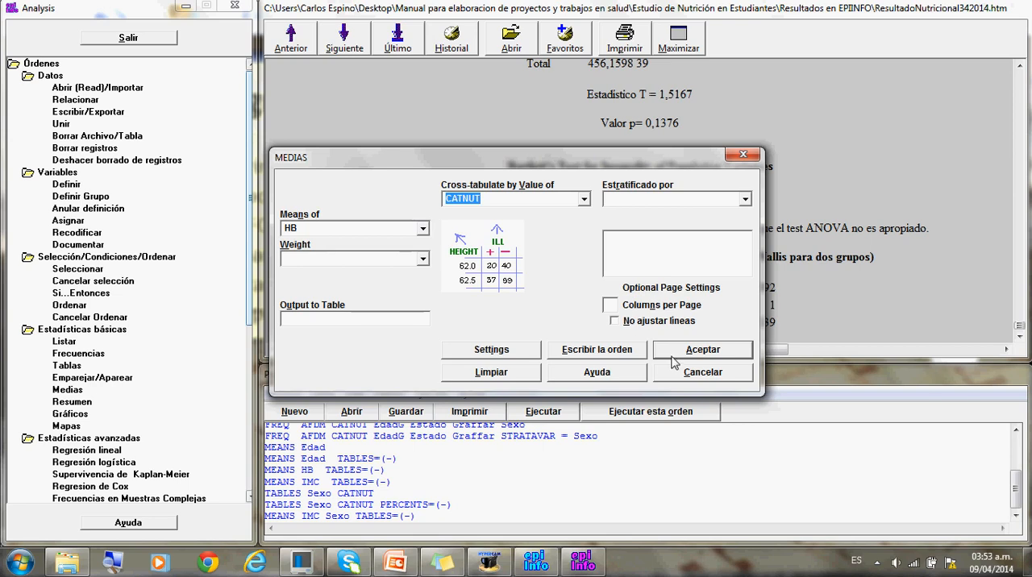
left_click(506, 352)
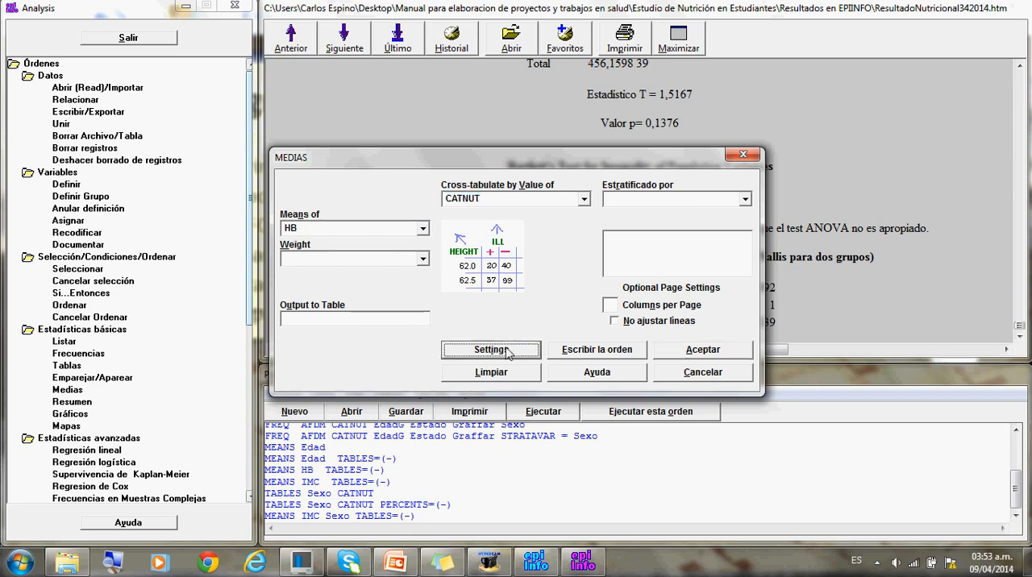
left_click(545, 246)
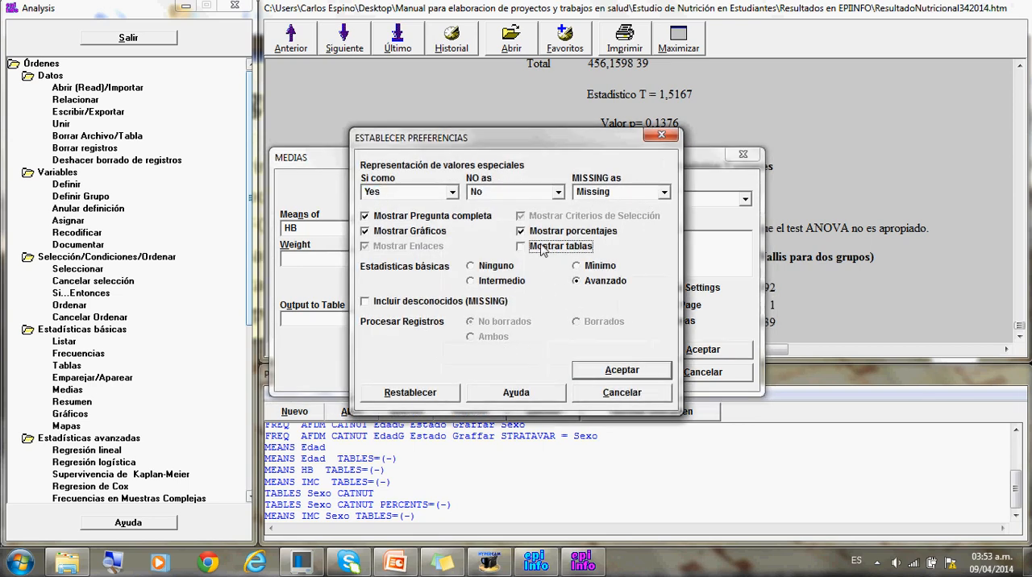
left_click(593, 372)
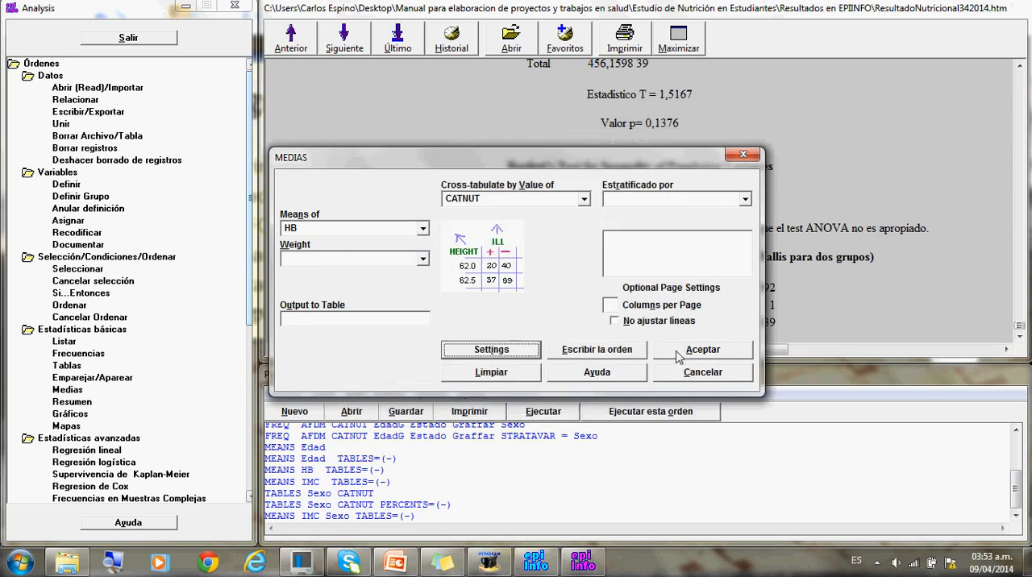
left_click(680, 354)
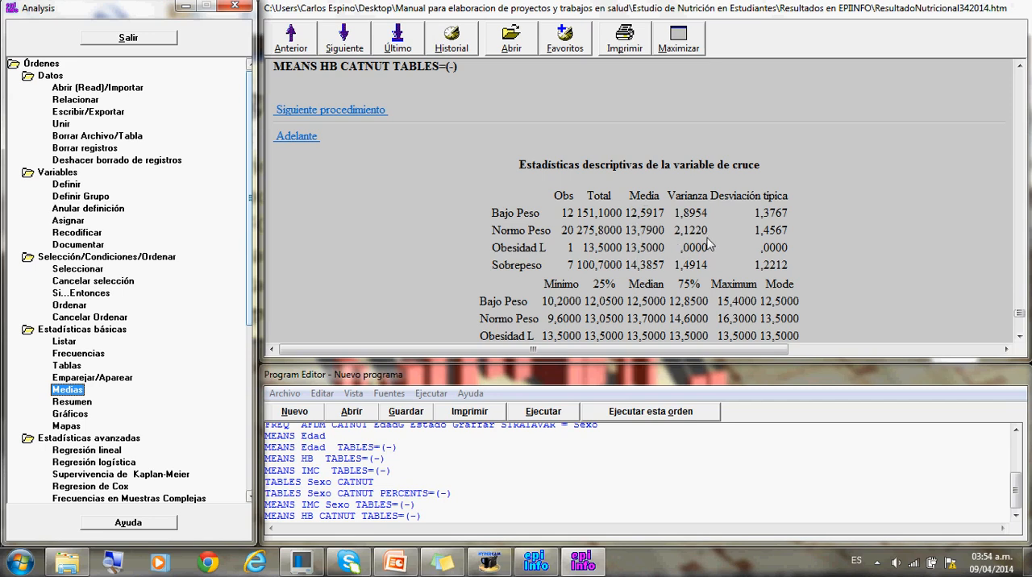
- Examine the HB by CATNUT results: descriptive statistics, ANOVA, Bartlett's test and the Kruskal-Wallis test
left_click(1020, 340)
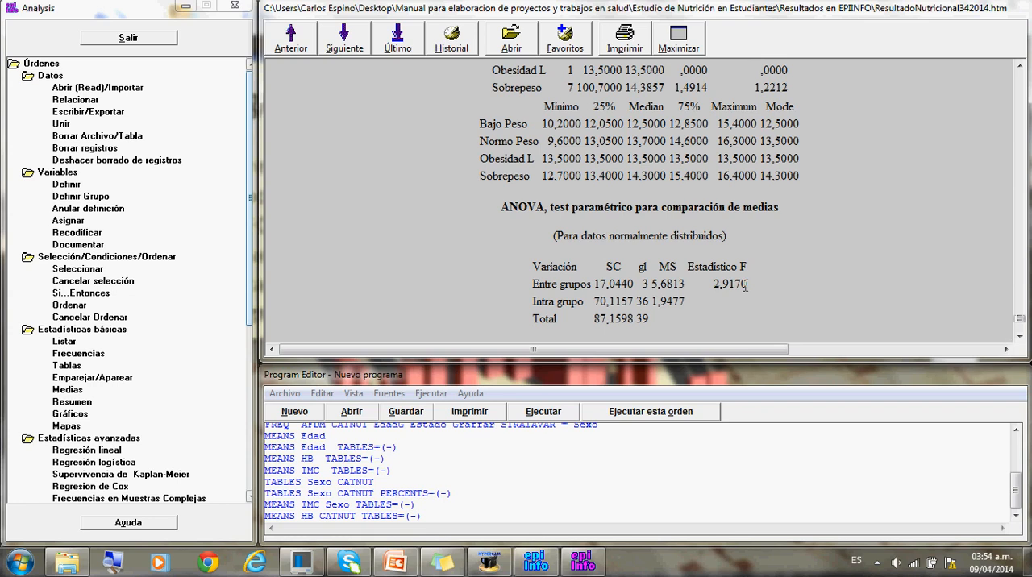
left_click(1018, 336)
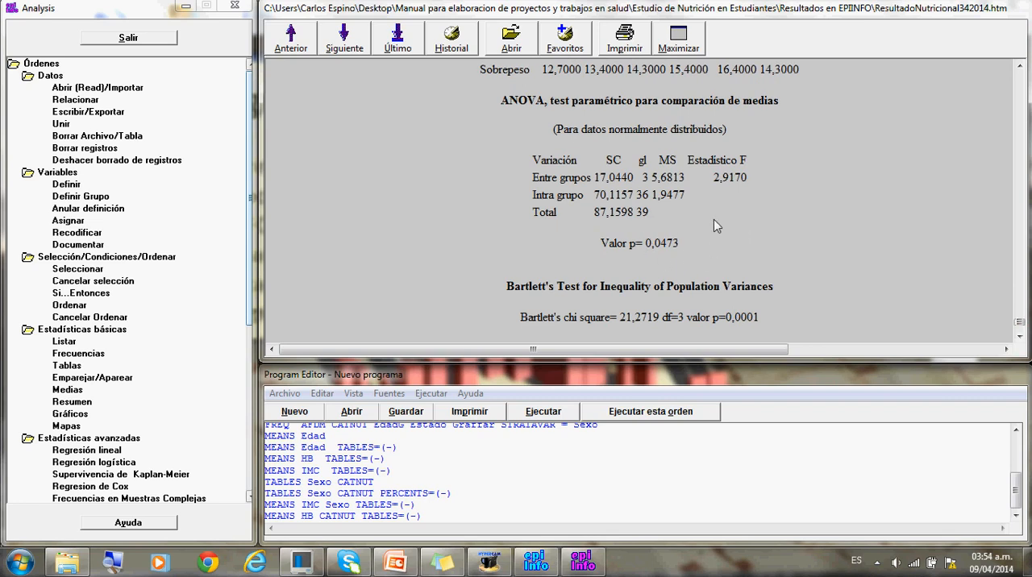
mouse_move(738, 229)
left_mouse_down()
mouse_move(664, 254)
mouse_move(895, 209)
mouse_move(1017, 74)
left_mouse_up()
left_click(1017, 71)
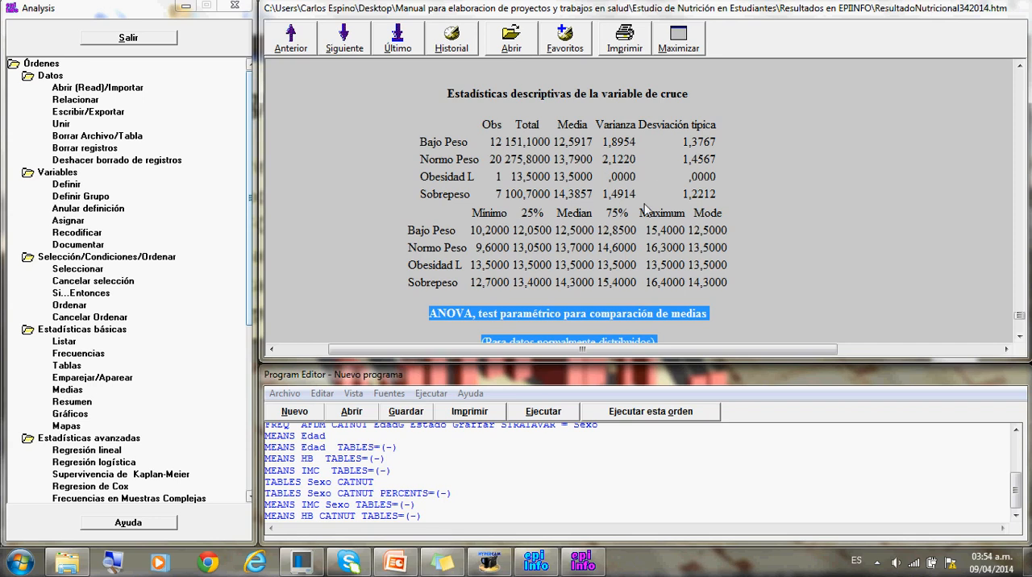
left_click(1020, 338)
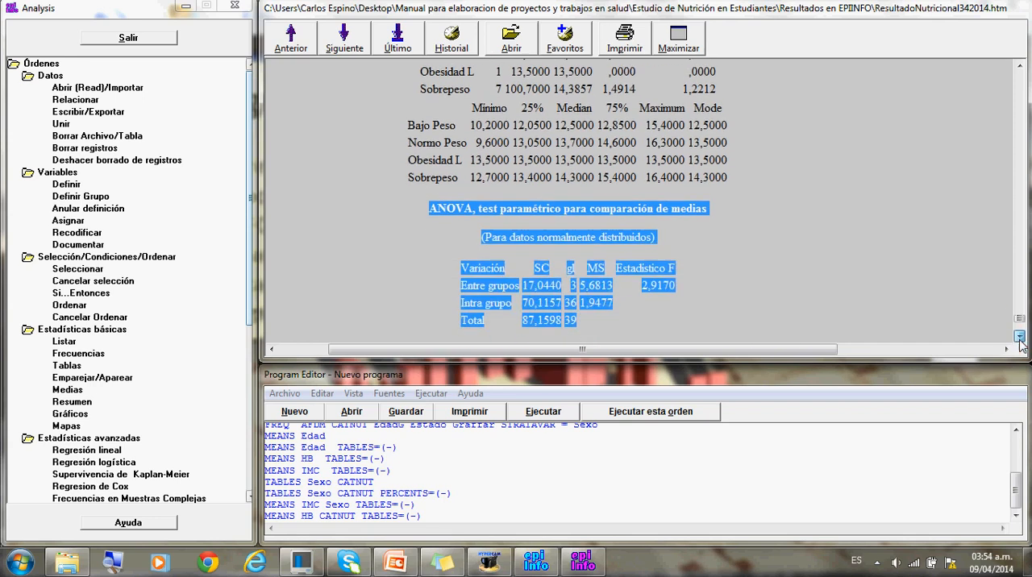
left_click(650, 240)
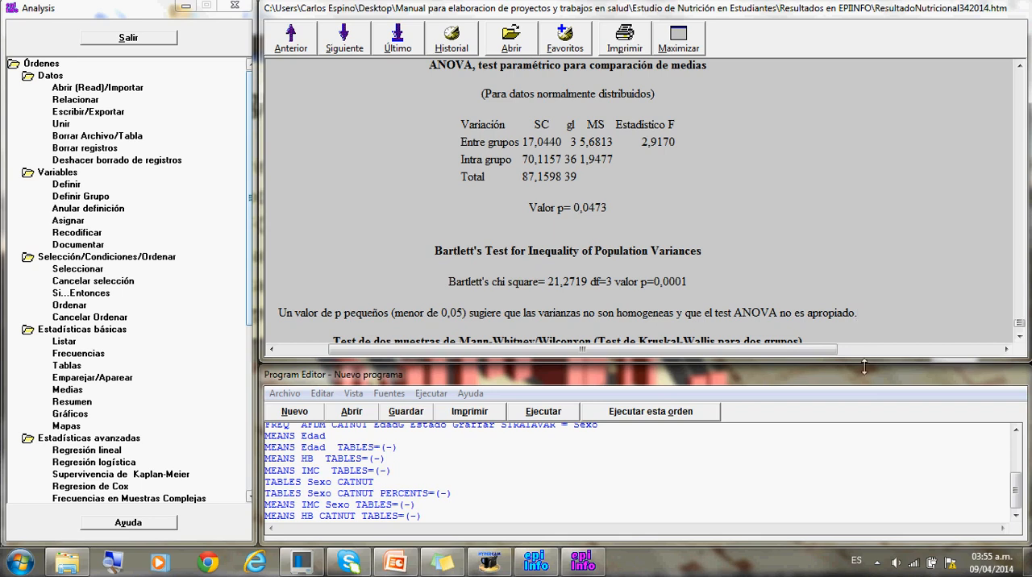
left_click(1020, 339)
left_click(1019, 339)
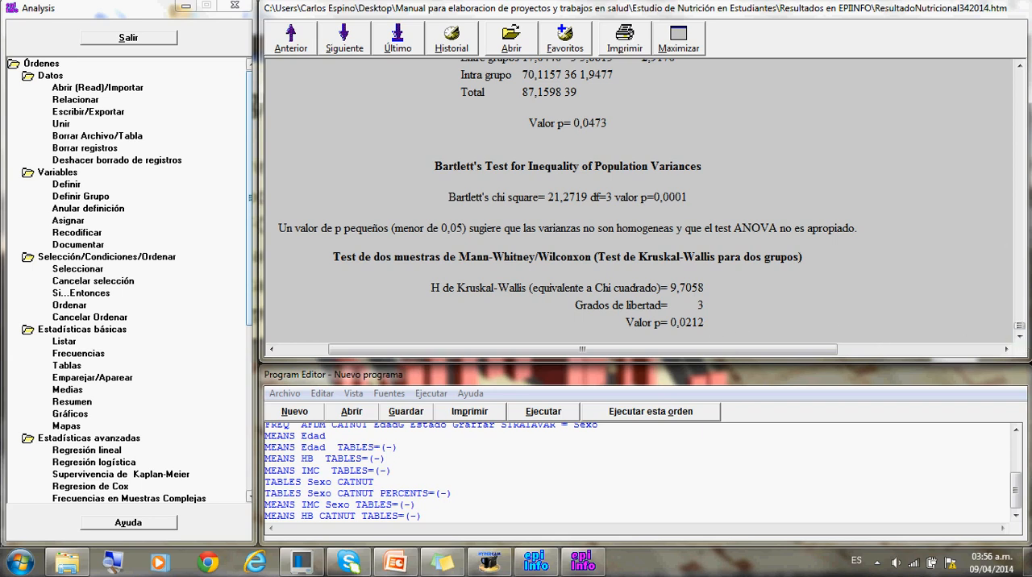
left_click_drag(1022, 68, 1022, 67)
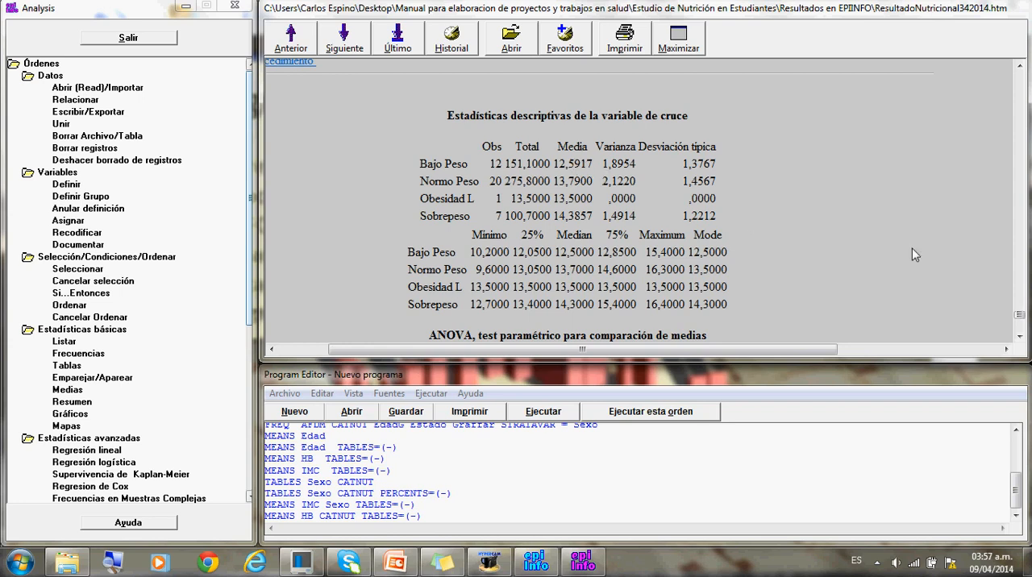
left_click(1020, 337)
left_click(1020, 337)
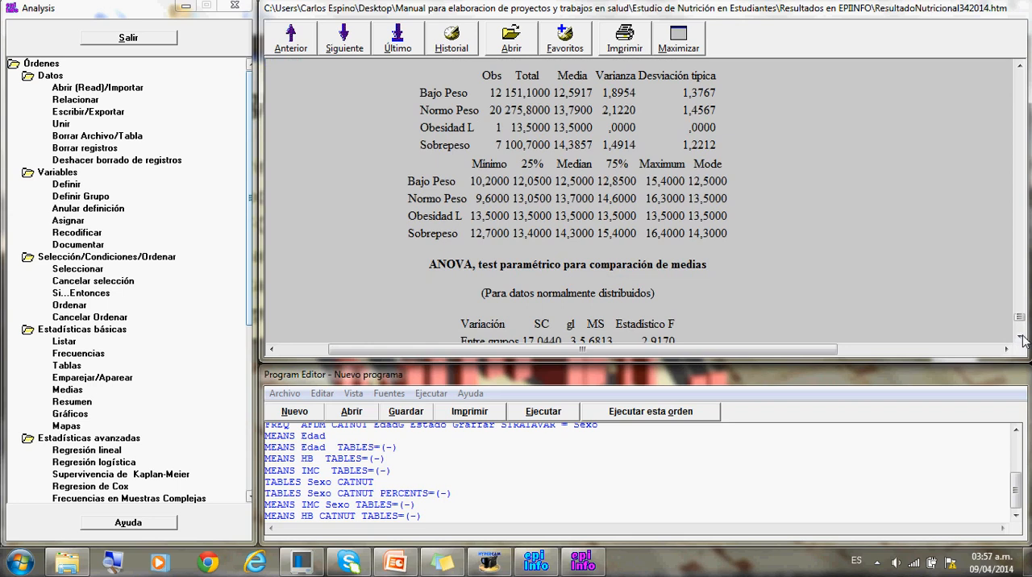
left_click(1019, 337)
left_click(1020, 337)
left_click(1020, 337)
left_click(1020, 337)
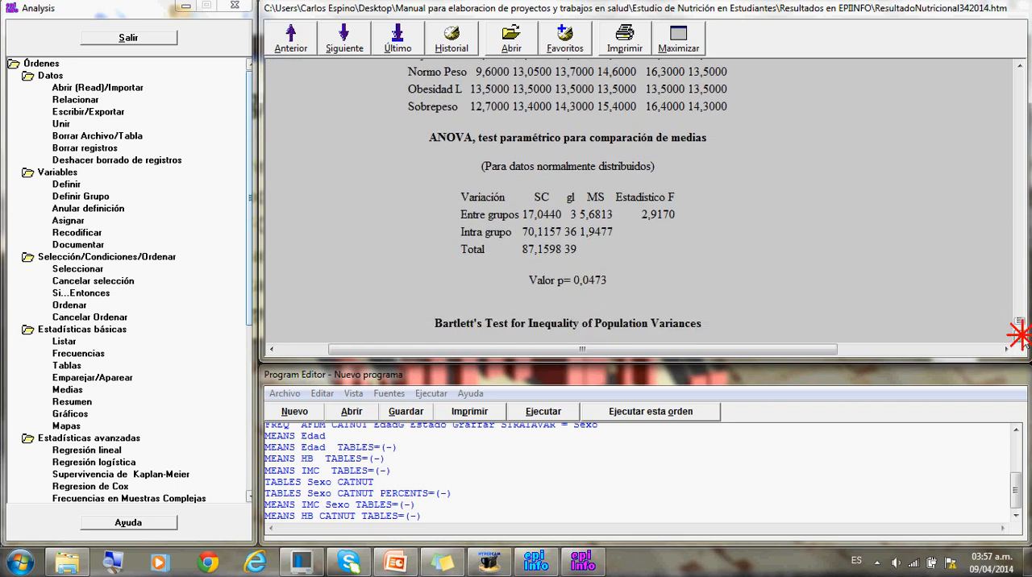
left_click(1020, 337)
left_click(1019, 337)
left_click(1020, 337)
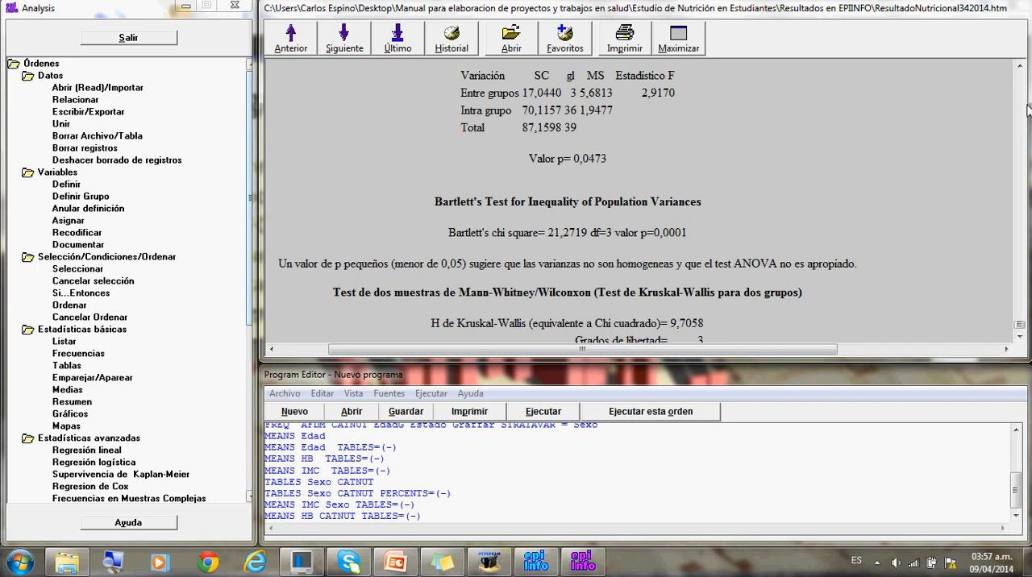
left_click(1020, 67)
left_click(1020, 68)
left_click(1019, 68)
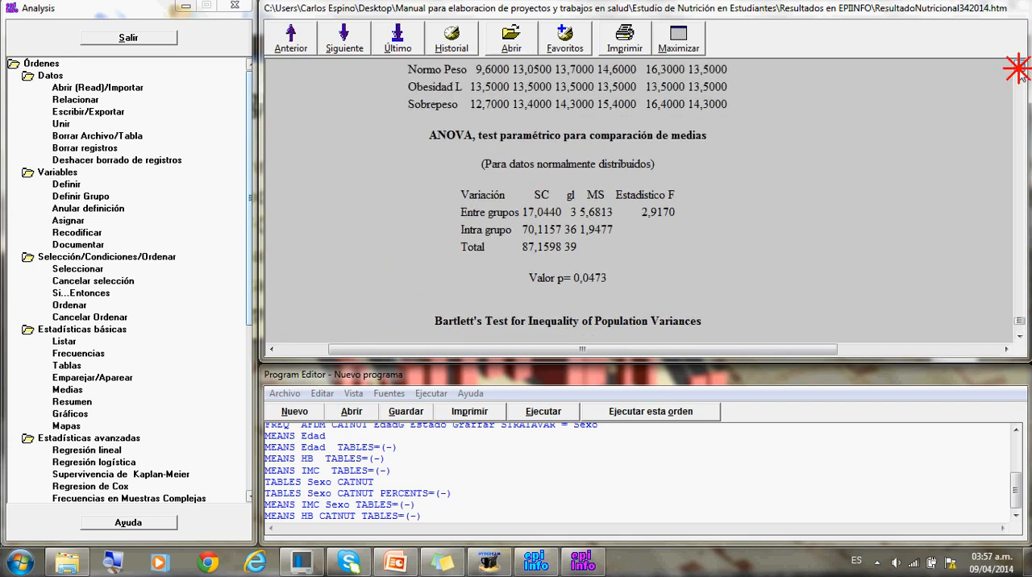
left_click(1020, 67)
left_click(1020, 67)
left_click(1020, 68)
left_click(1020, 67)
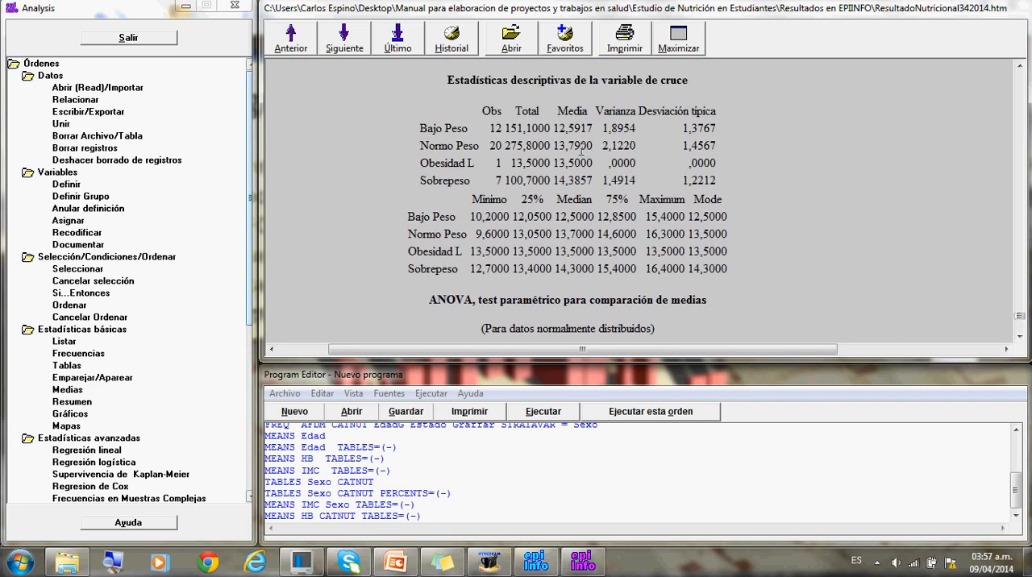
left_click(1020, 337)
left_click(1020, 337)
left_click(1020, 337)
left_click(1020, 337)
left_click(1020, 337)
left_click(1020, 337)
left_click(1019, 337)
left_click(1019, 337)
left_click(1020, 337)
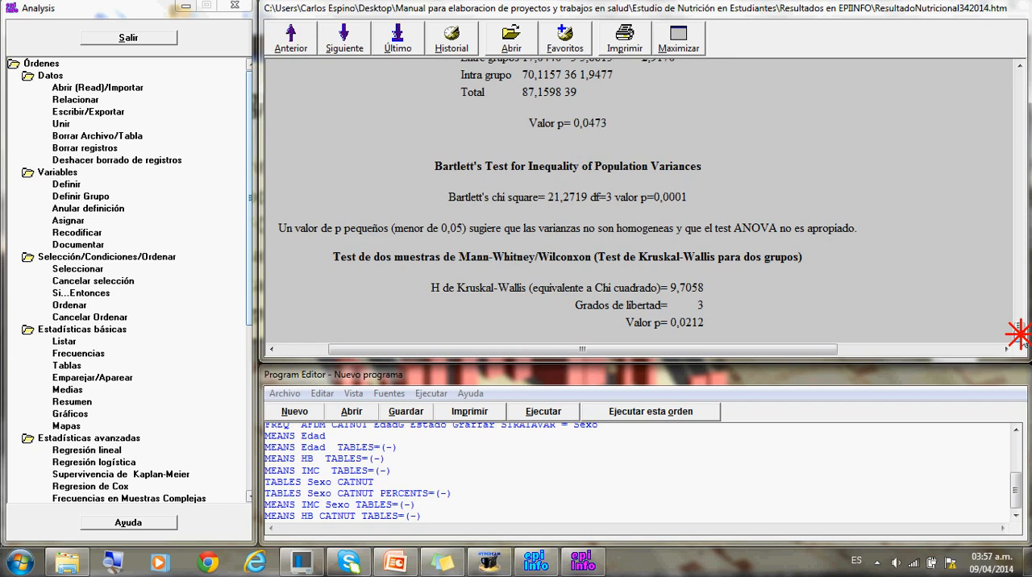
- Review the generated program code, from the READ and ROUTEOUT commands through the FREQ, MEANS and TABLES commands
left_click(1014, 477)
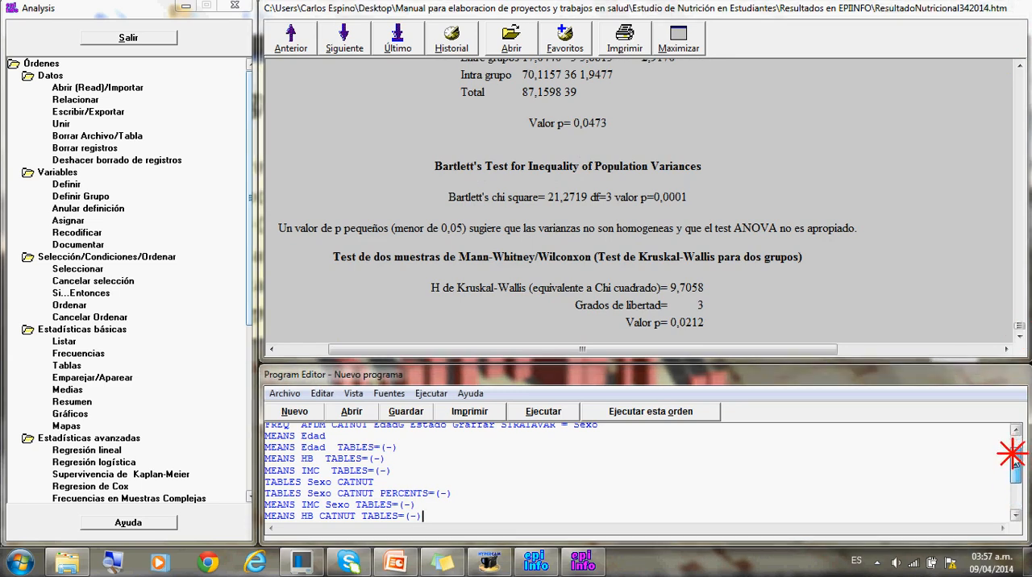
left_click_drag(1014, 477, 1015, 459)
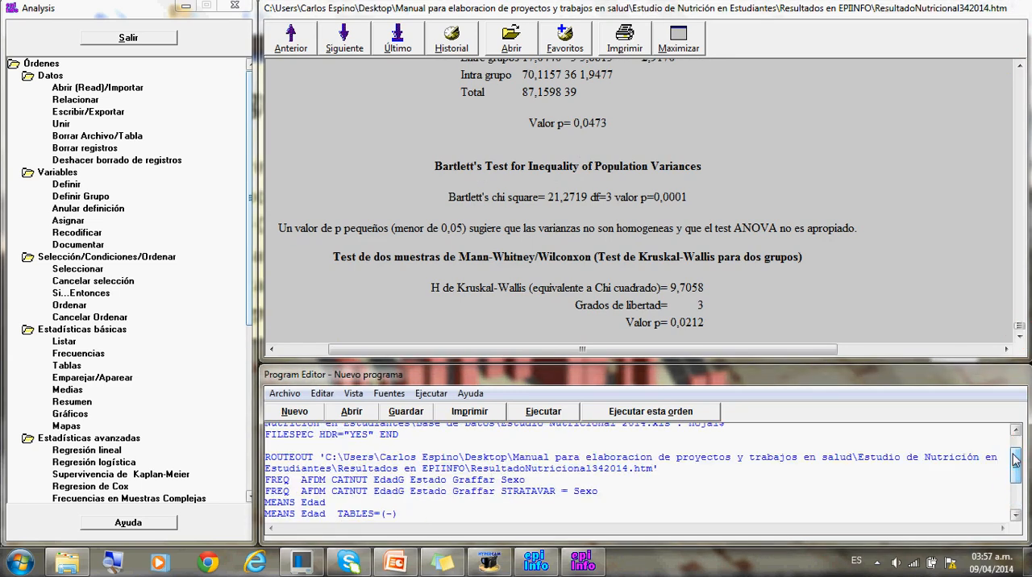
left_click(1015, 515)
left_click(1016, 515)
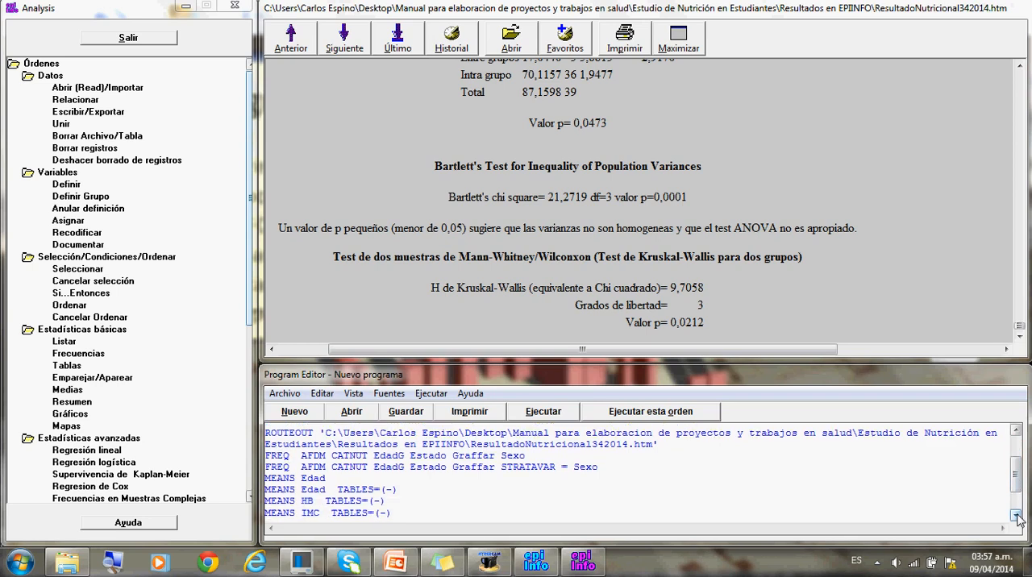
left_click(1015, 515)
left_click(1015, 515)
left_click(1016, 515)
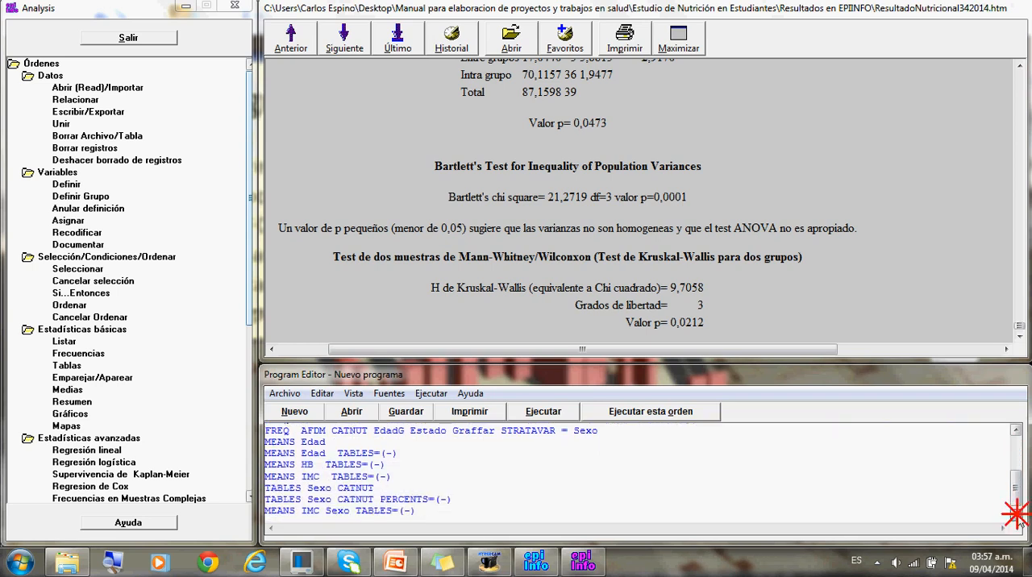
left_click(1016, 515)
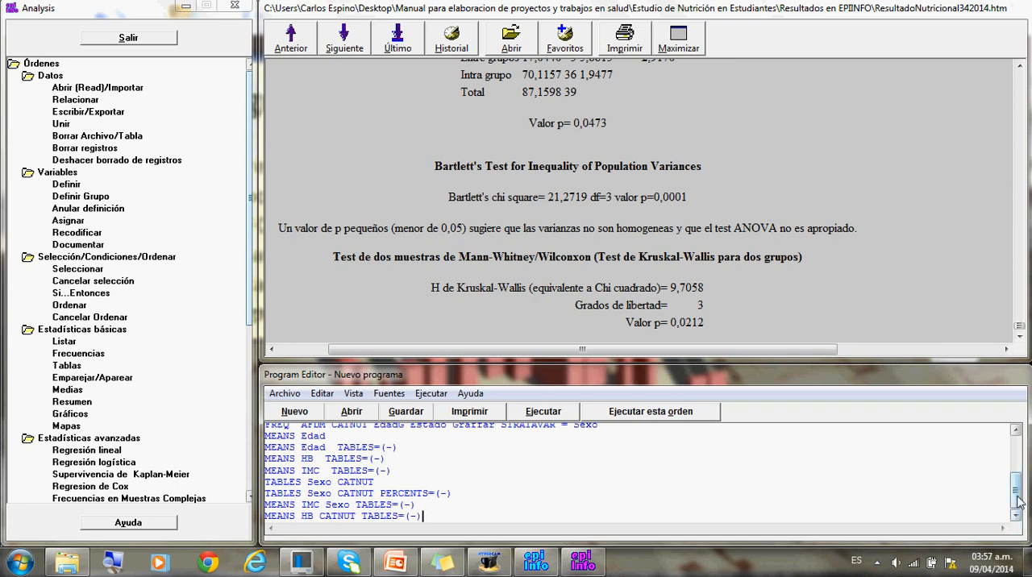
left_click(1016, 490)
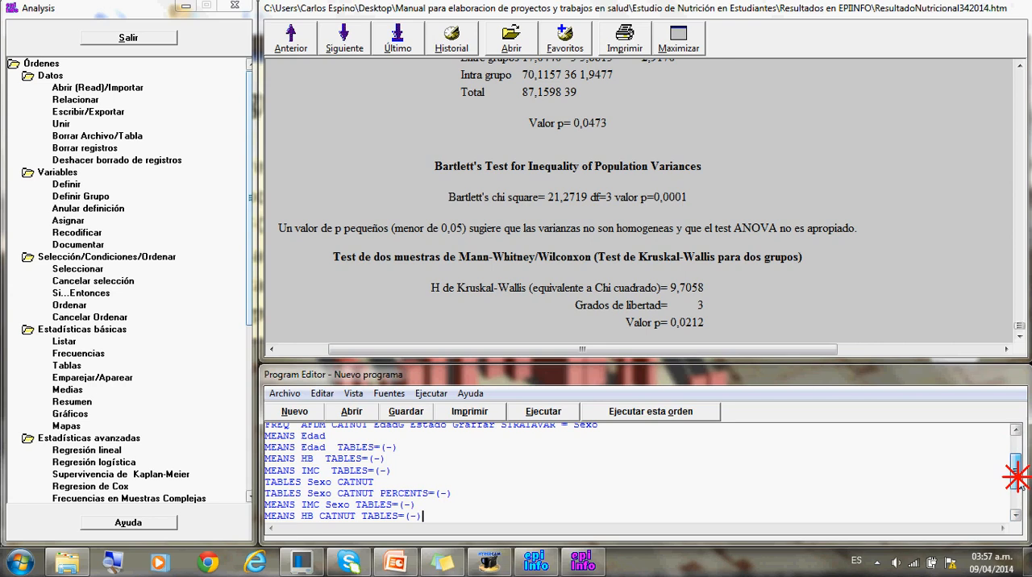
left_click_drag(1019, 495, 1020, 495)
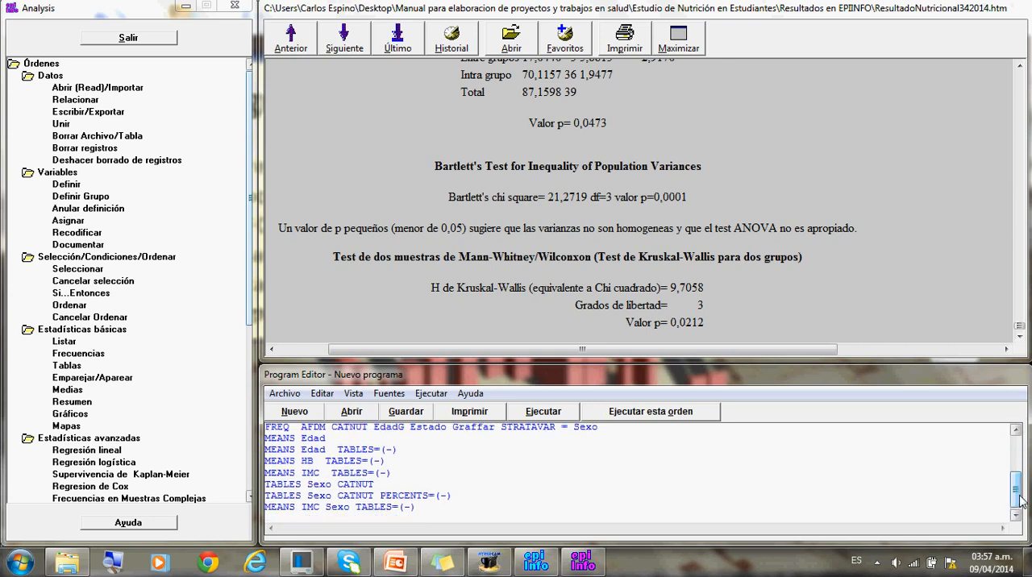
left_click(1015, 433)
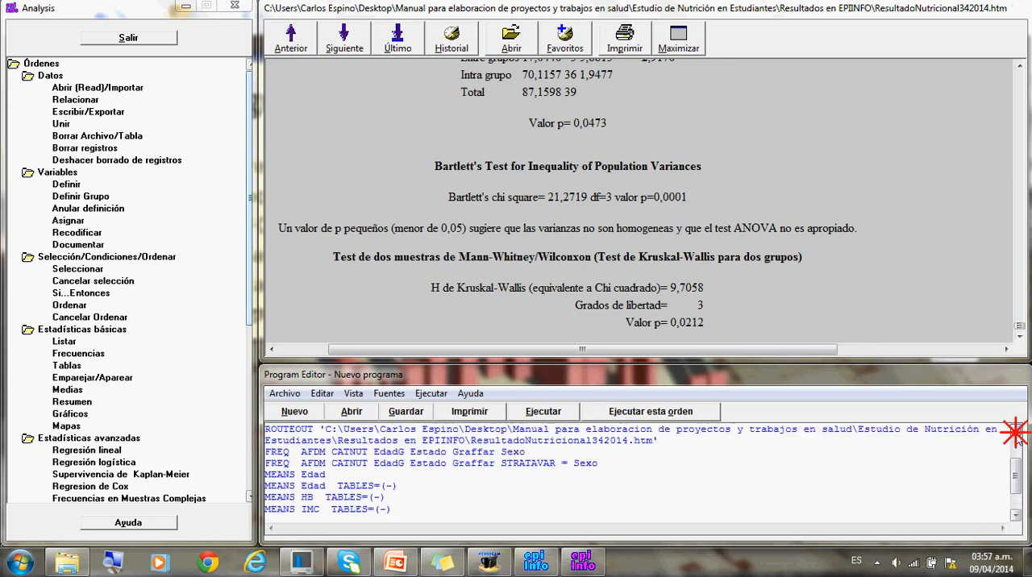
left_click(1016, 434)
left_click(1017, 437)
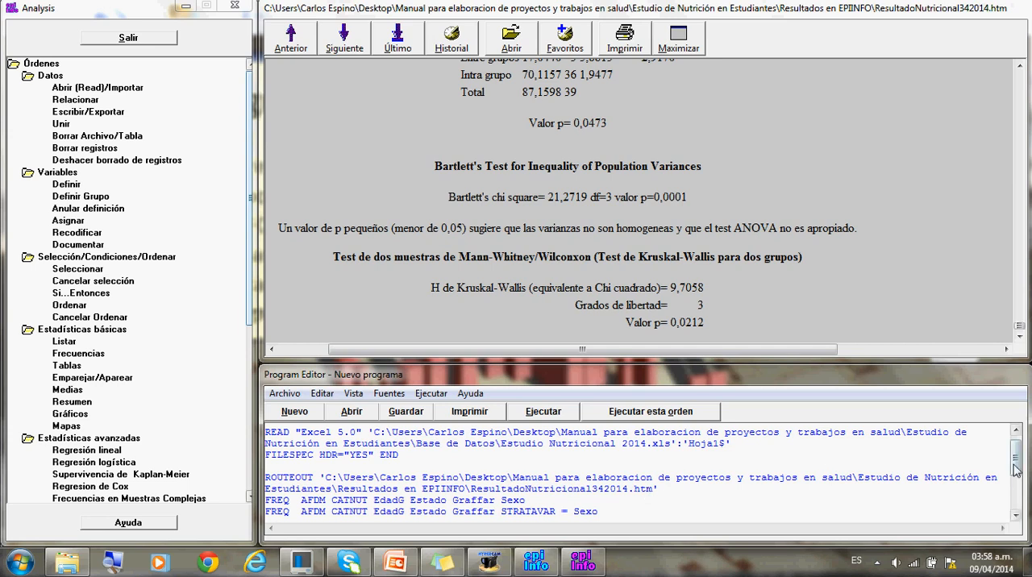
left_click_drag(1016, 464, 1019, 501)
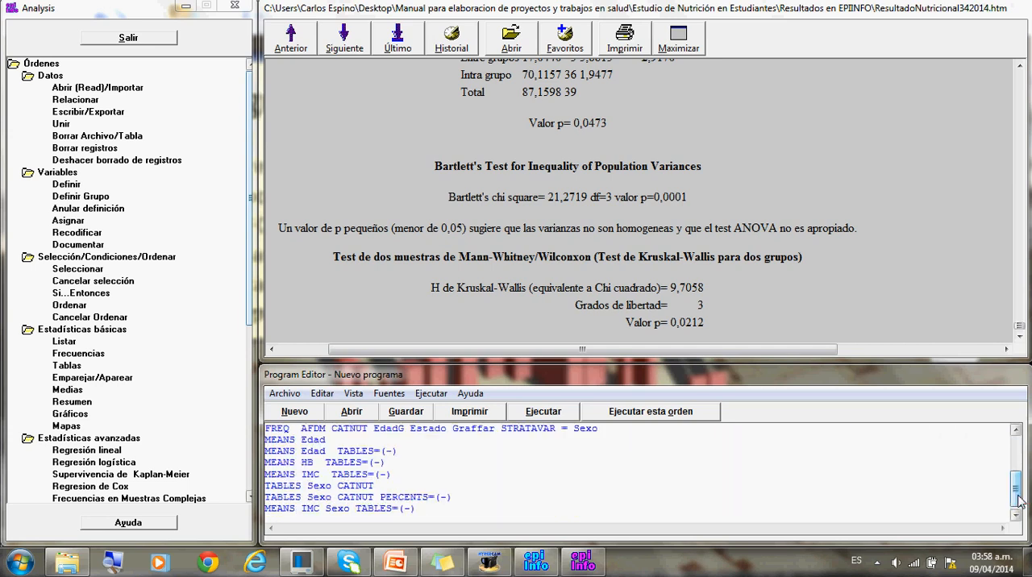
left_click(1016, 432)
left_click(1016, 432)
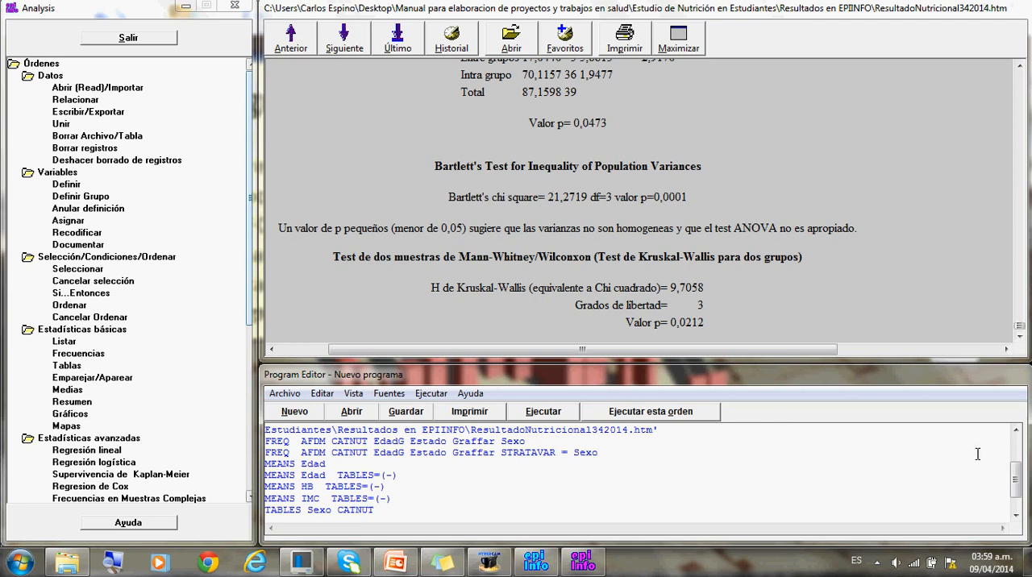
left_click(1017, 486)
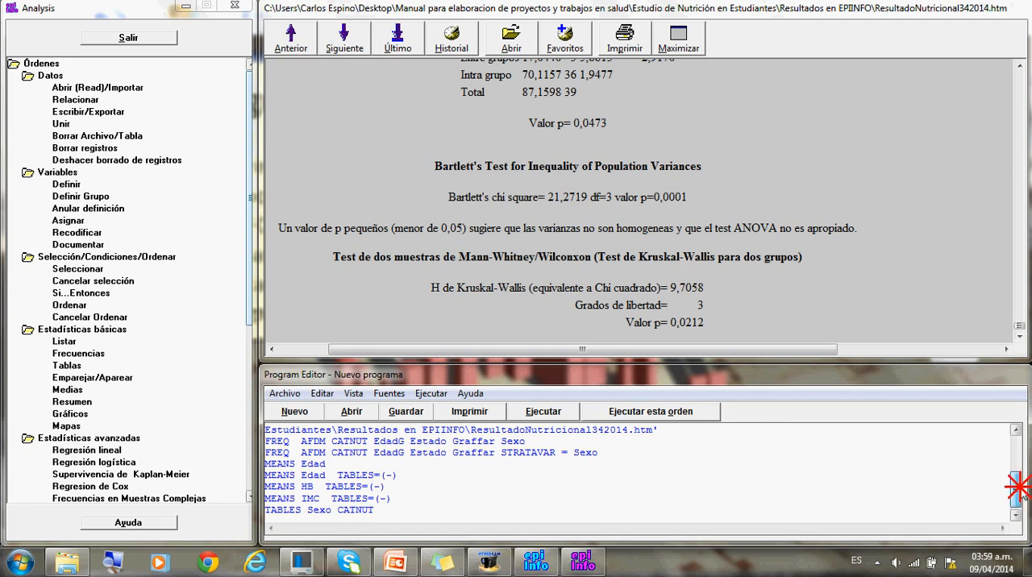
left_click_drag(1019, 487, 1019, 488)
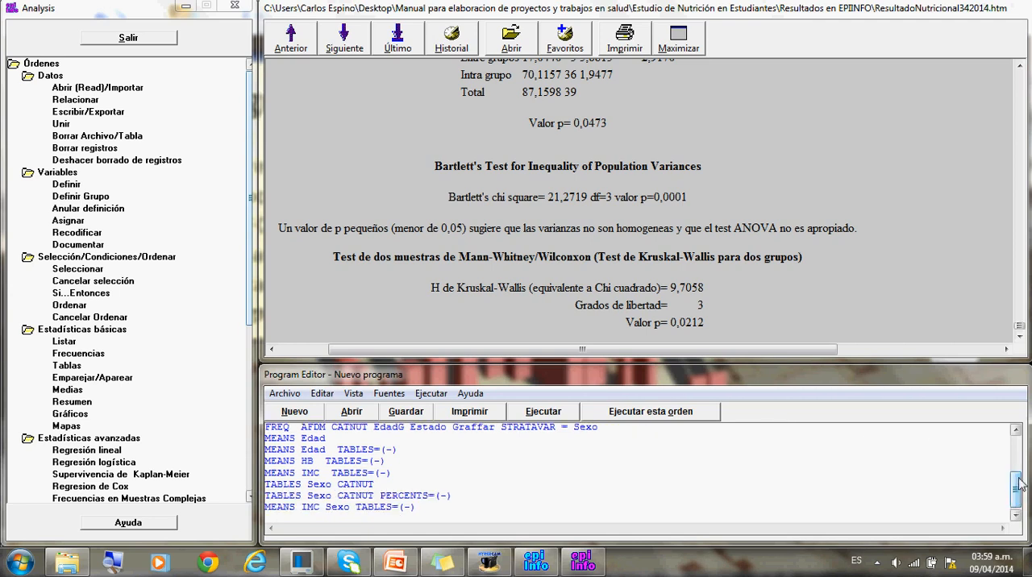
- Start saving the generated program and browse its project location to the Programación folder inside Estudio de Nutrición en Estudiantes
left_click(1017, 434)
left_click(1016, 434)
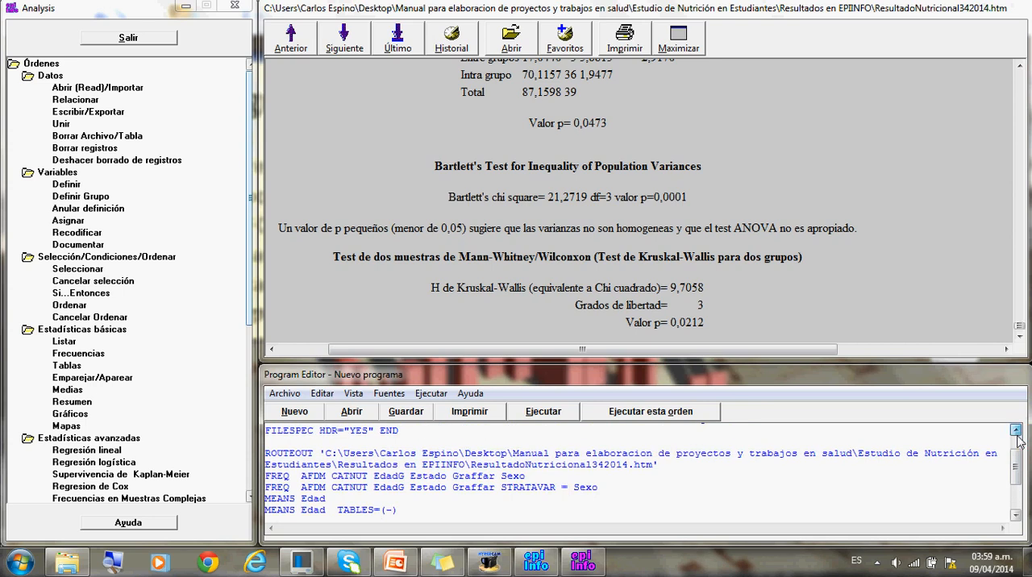
left_click_drag(1016, 466, 1017, 502)
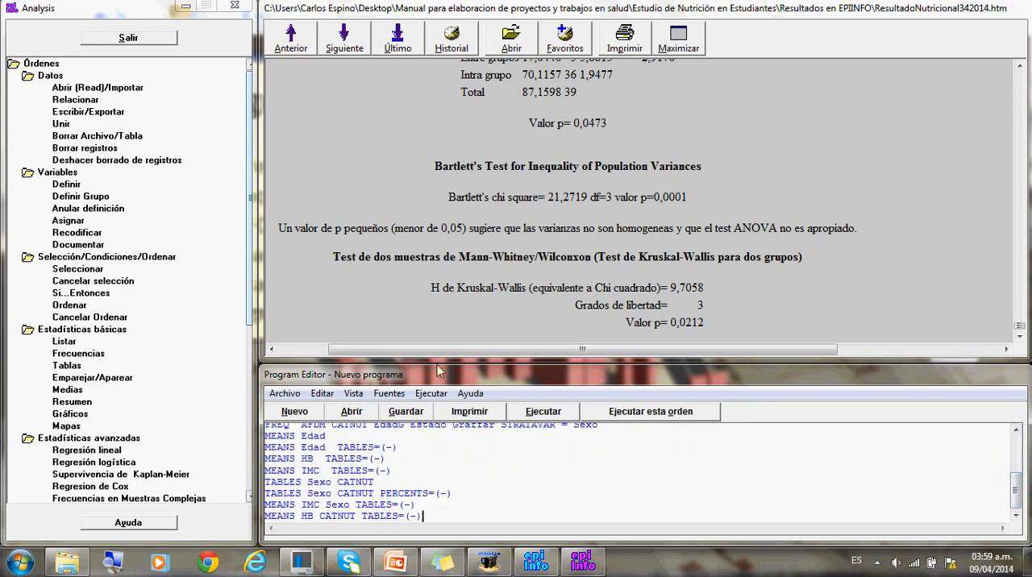
left_click(285, 394)
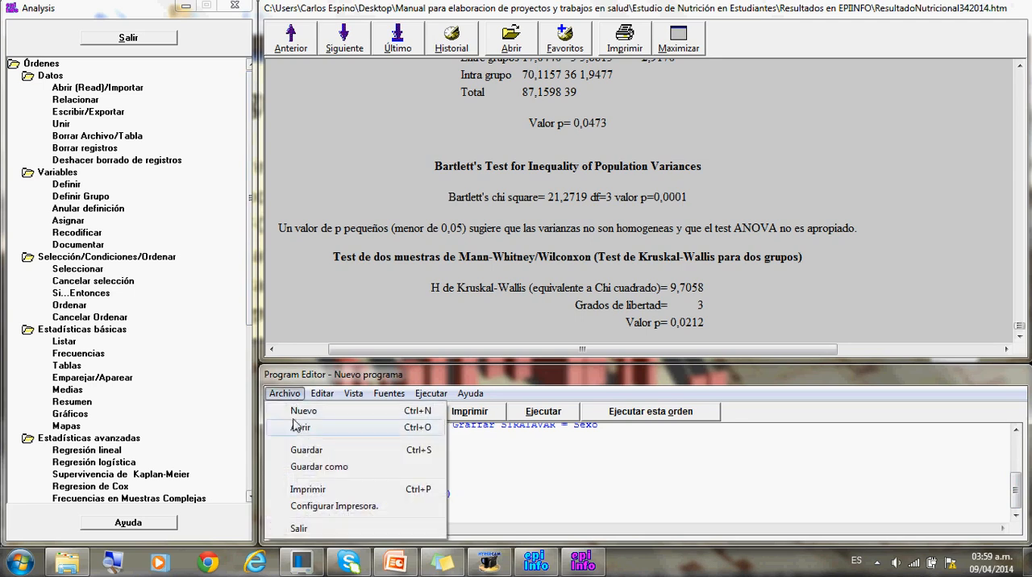
left_click(297, 452)
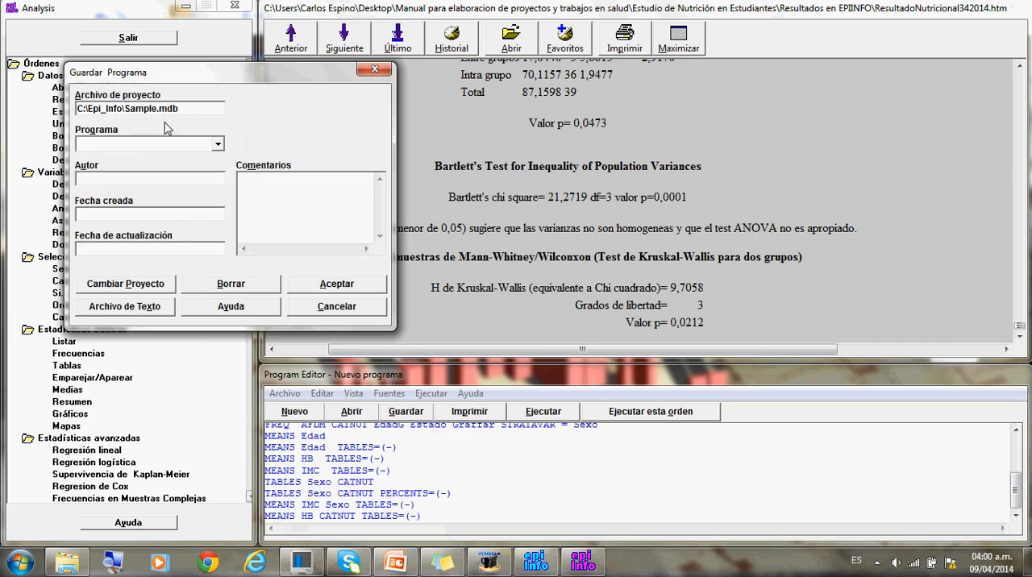
left_click(125, 286)
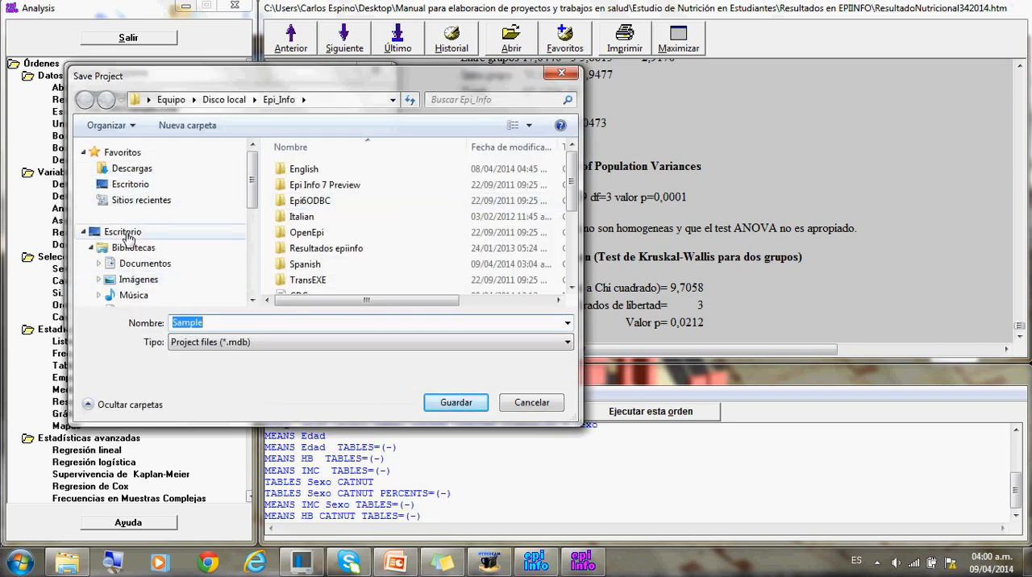
left_click(123, 233)
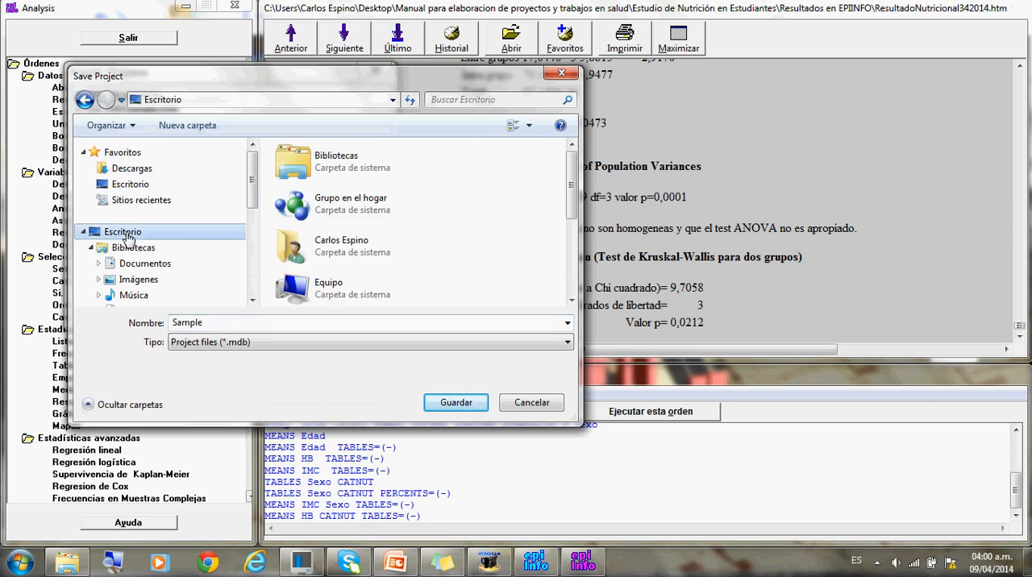
left_click(572, 255)
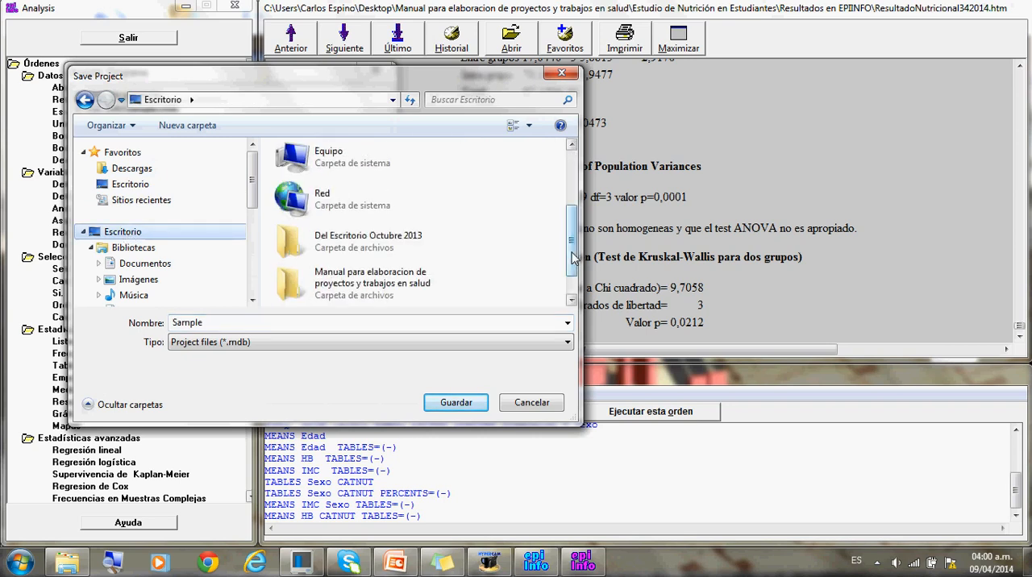
double_click(391, 289)
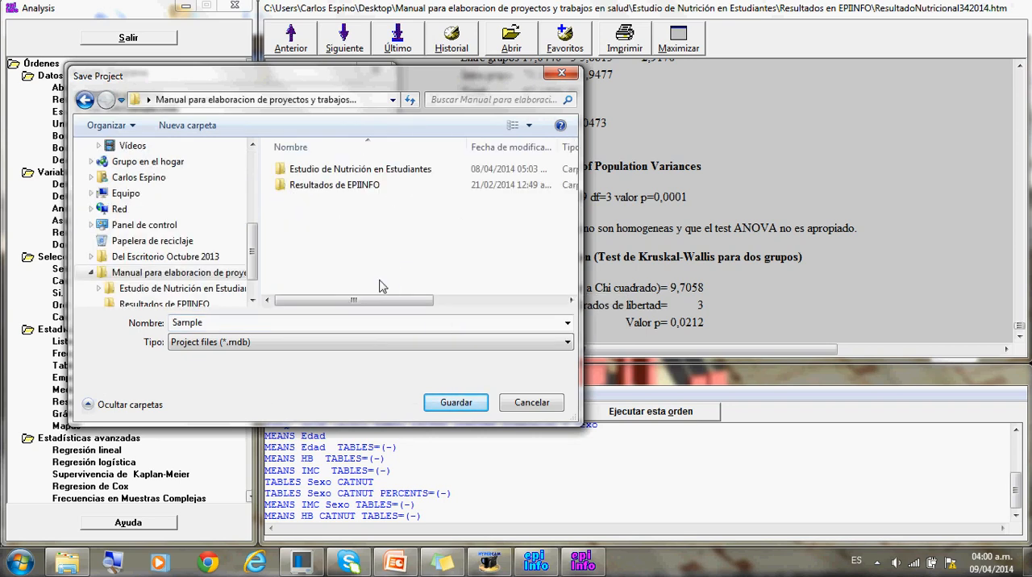
double_click(286, 171)
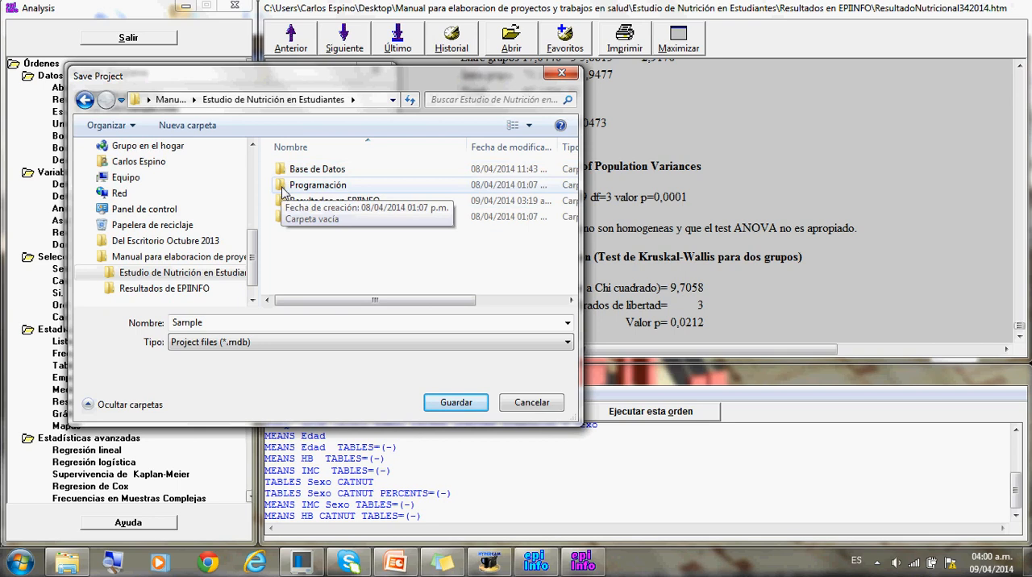
double_click(284, 186)
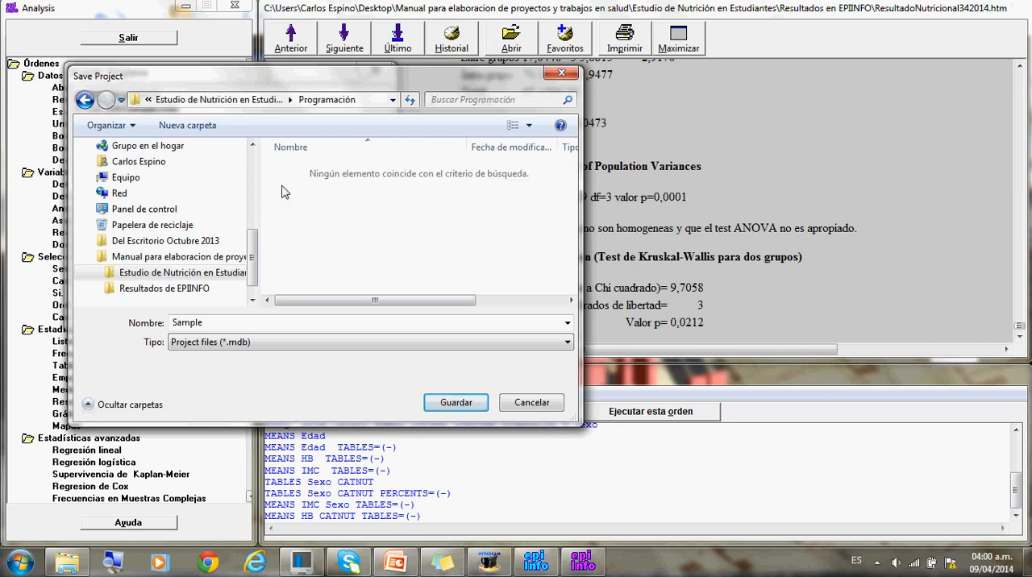
- Name the project file Estudio Nutricional and save the program in it as Analisis1
double_click(176, 320)
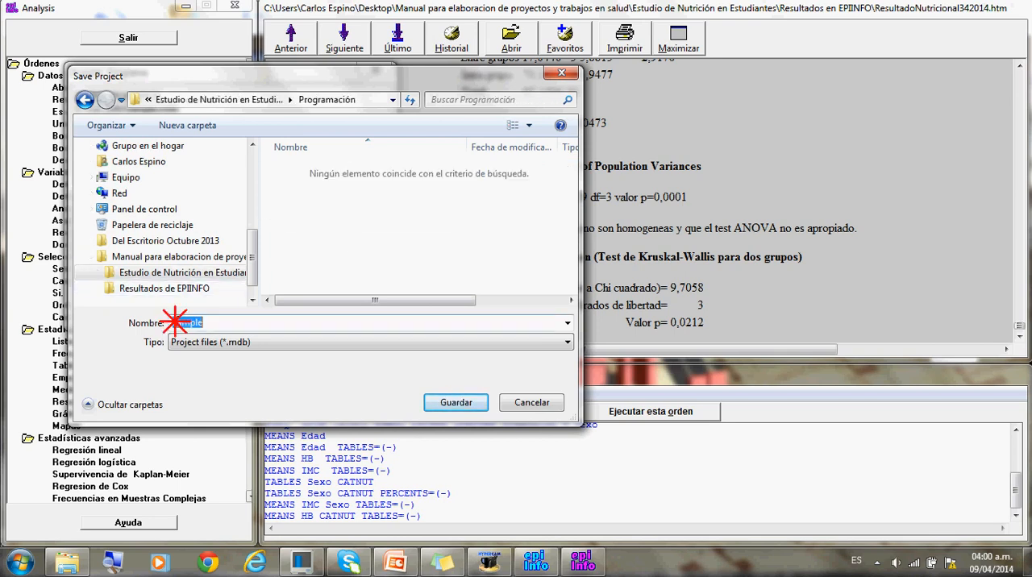
type("Estudio Nutricional")
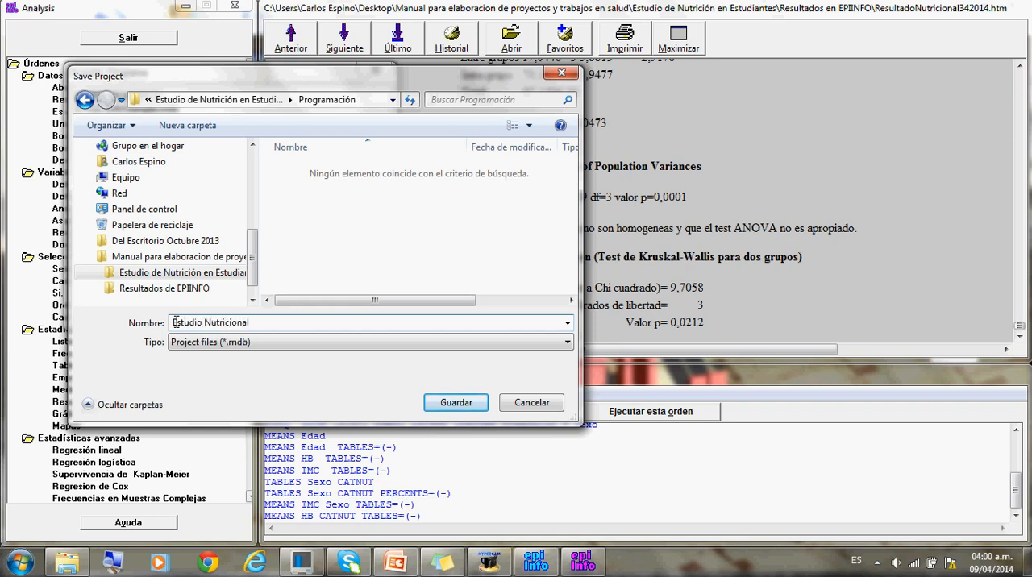
left_click(454, 402)
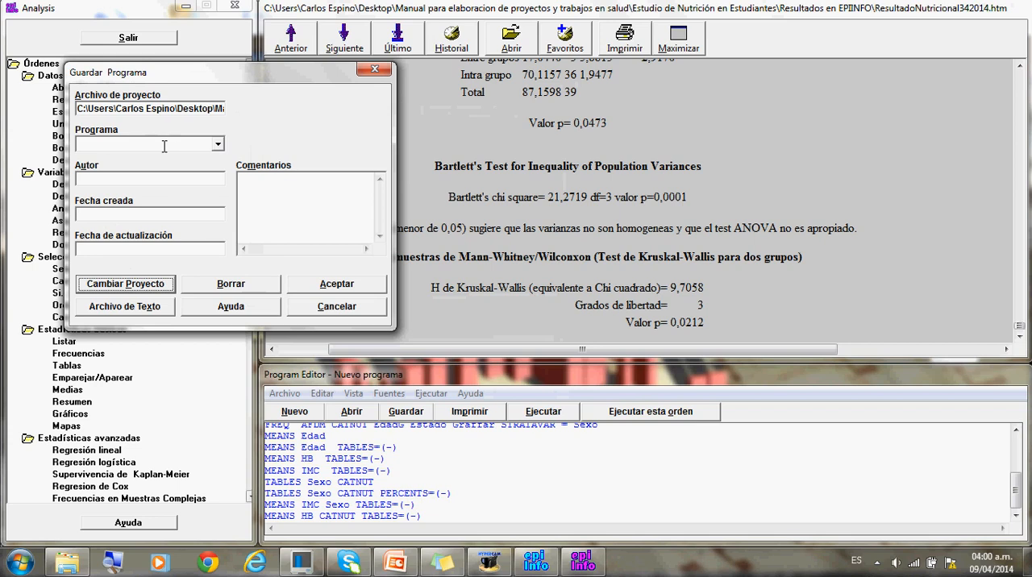
left_click(142, 146)
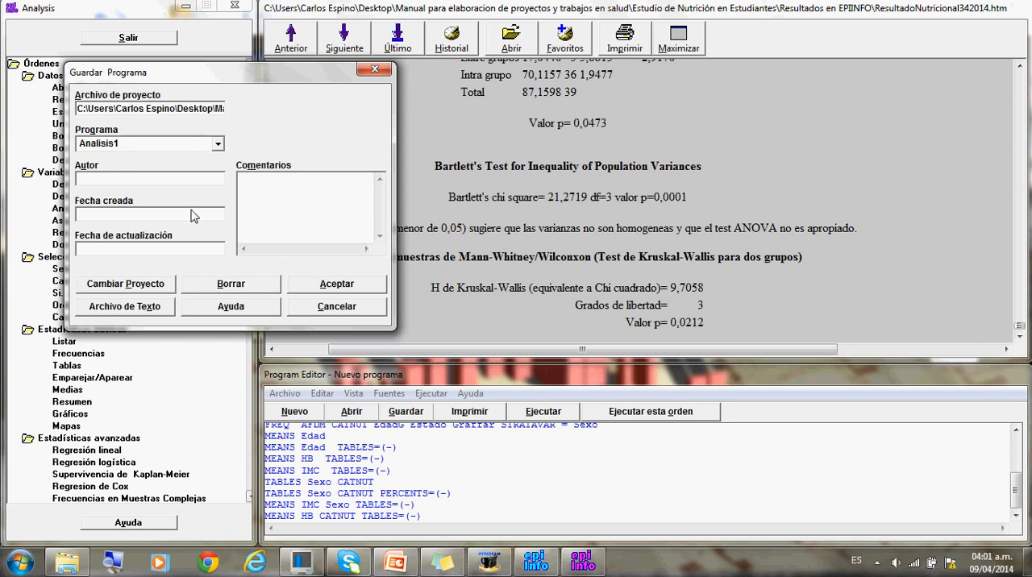
left_click(305, 290)
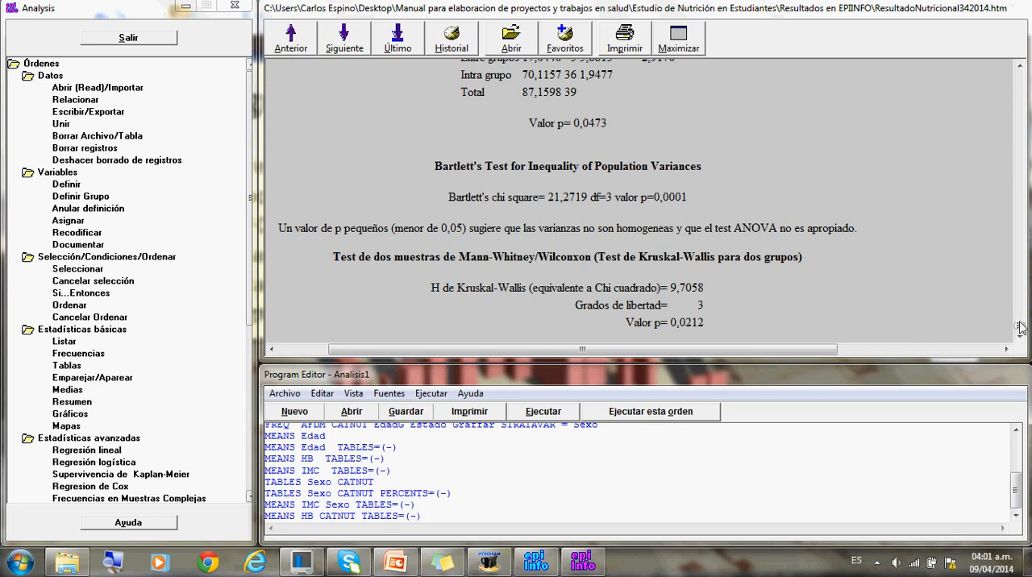
- Look back over the results and the saved program code, and exit the Analysis module and Epi Info
mouse_move(1019, 326)
left_mouse_down()
mouse_move(998, 68)
mouse_move(976, 132)
left_mouse_up()
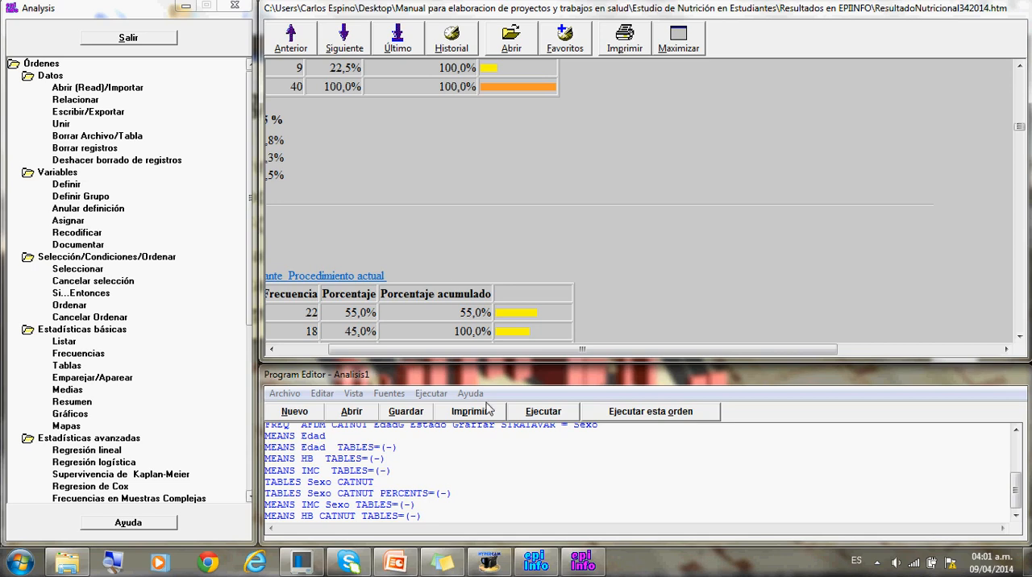
left_click_drag(1014, 492, 1014, 456)
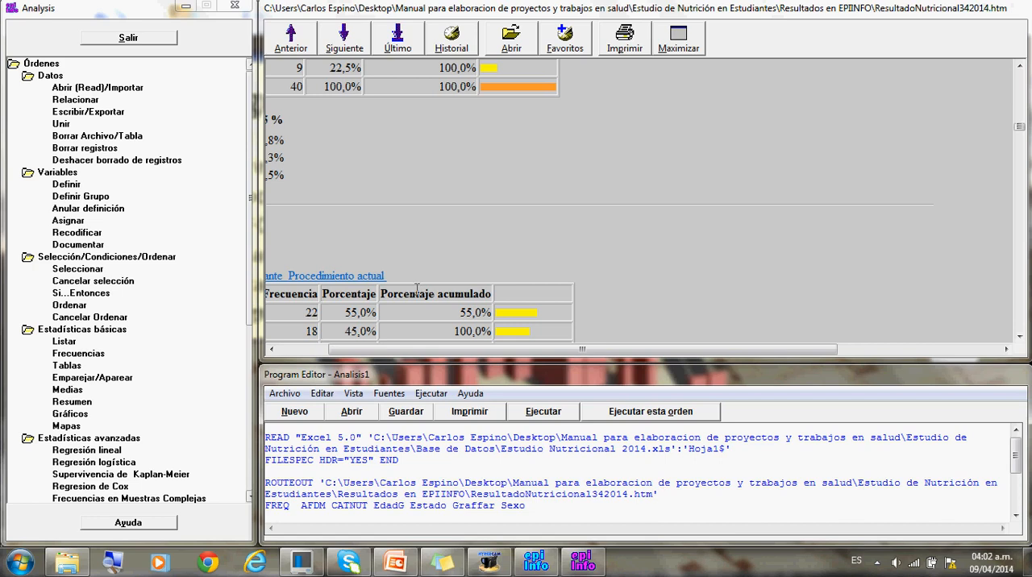
left_click(237, 7)
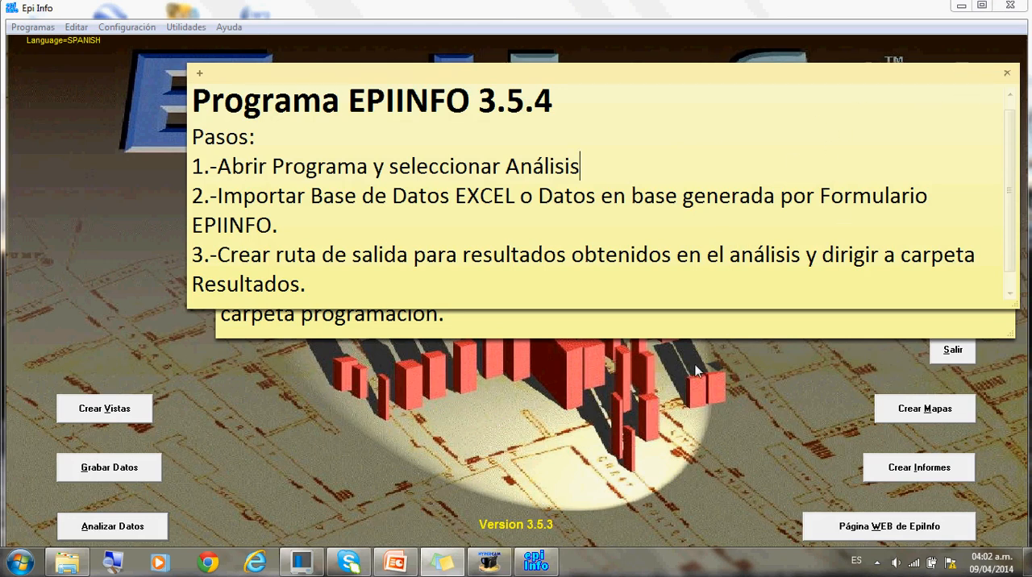
left_click(440, 566)
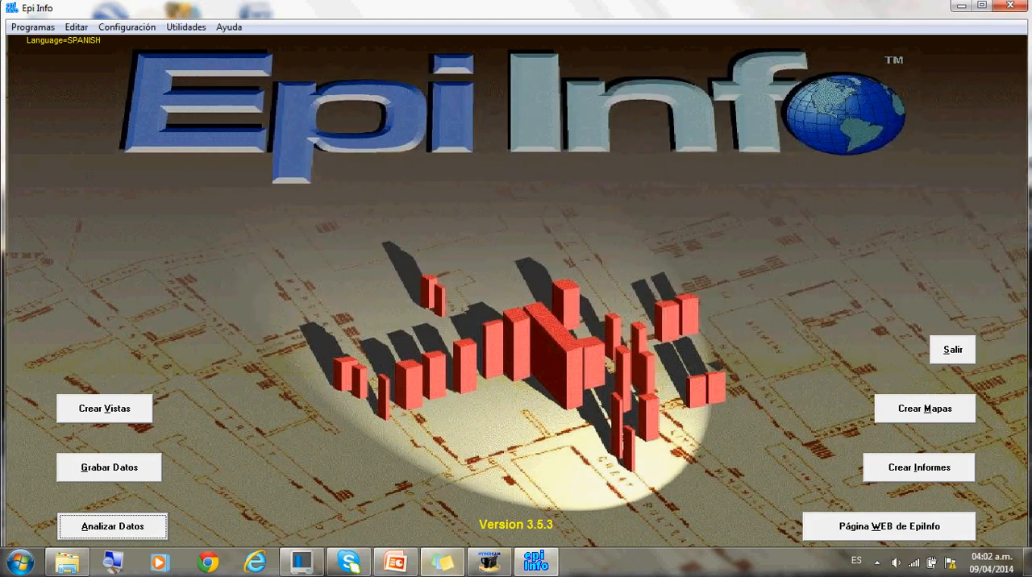
left_click(1011, 7)
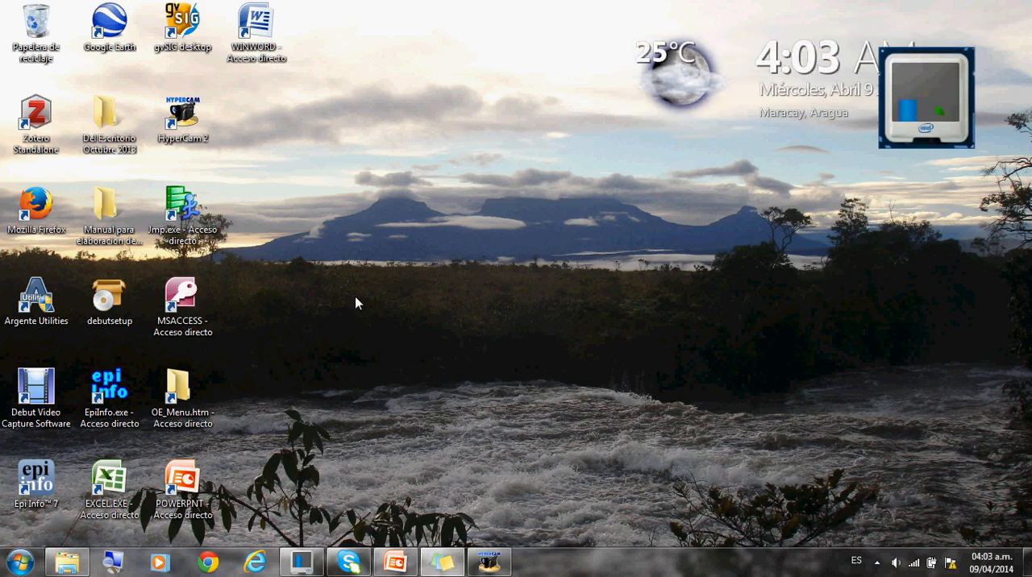
- Launch Excel and open the results file ResultadoNutricional342014 from the Estudio de Nutrición en Estudiantes folder's Resultados en EPIINFO subfolder
double_click(110, 480)
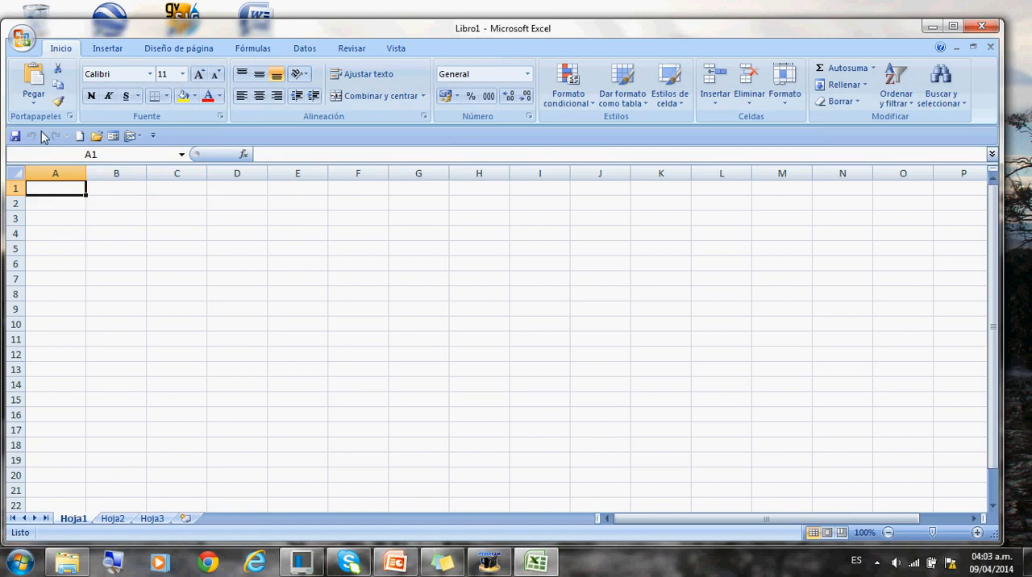
left_click(29, 47)
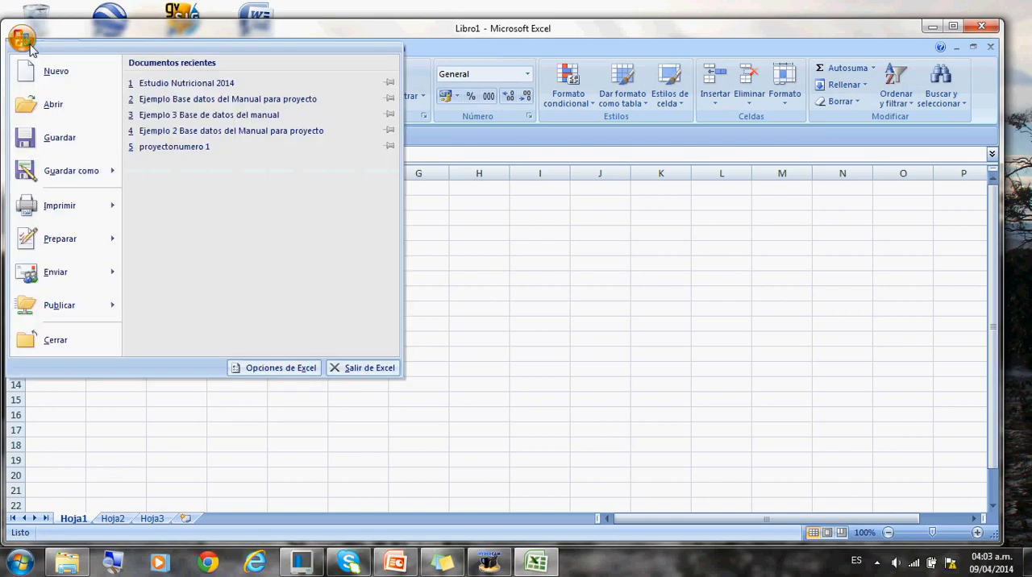
left_click(55, 108)
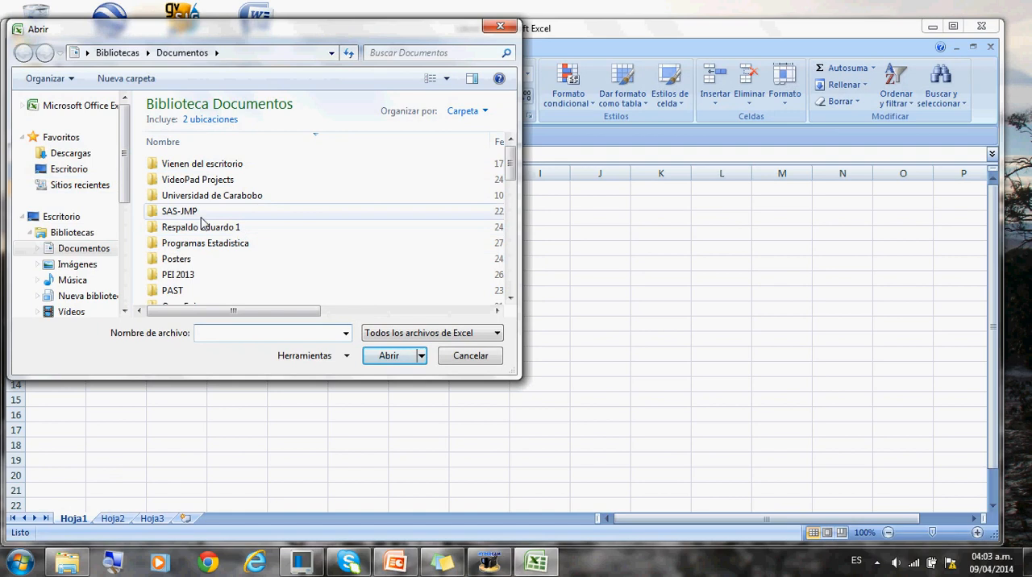
left_click(74, 218)
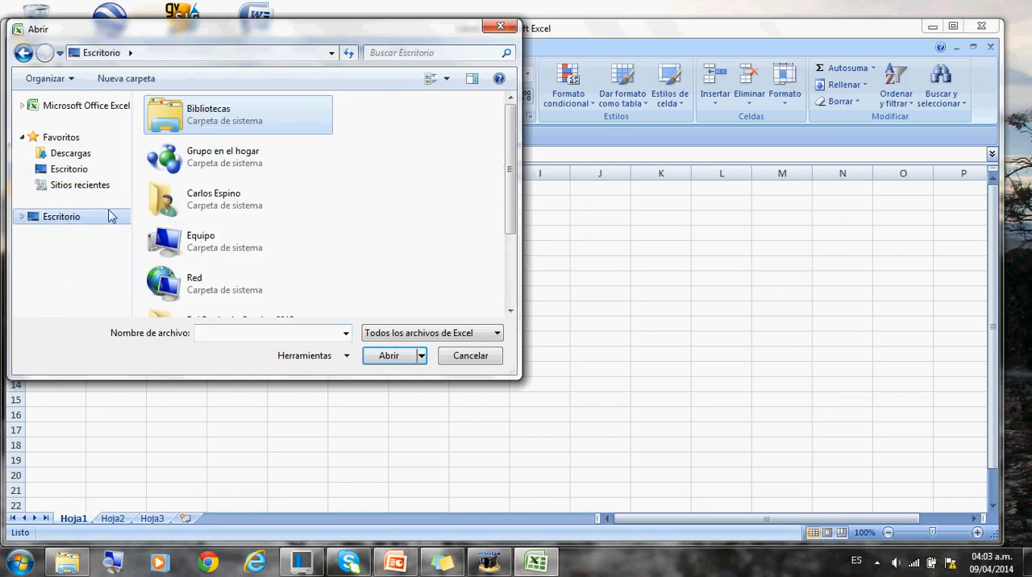
left_click(510, 271)
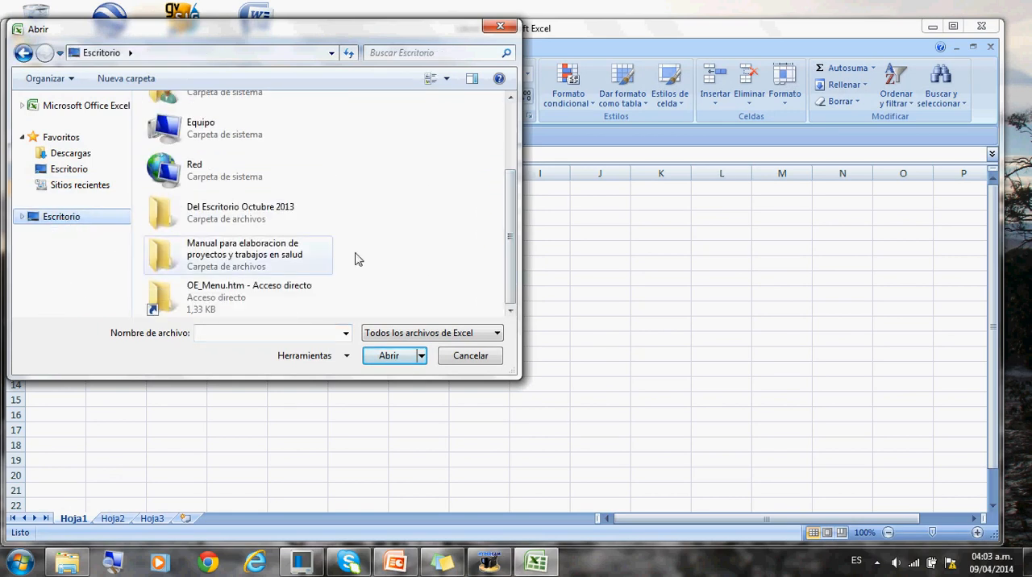
double_click(270, 252)
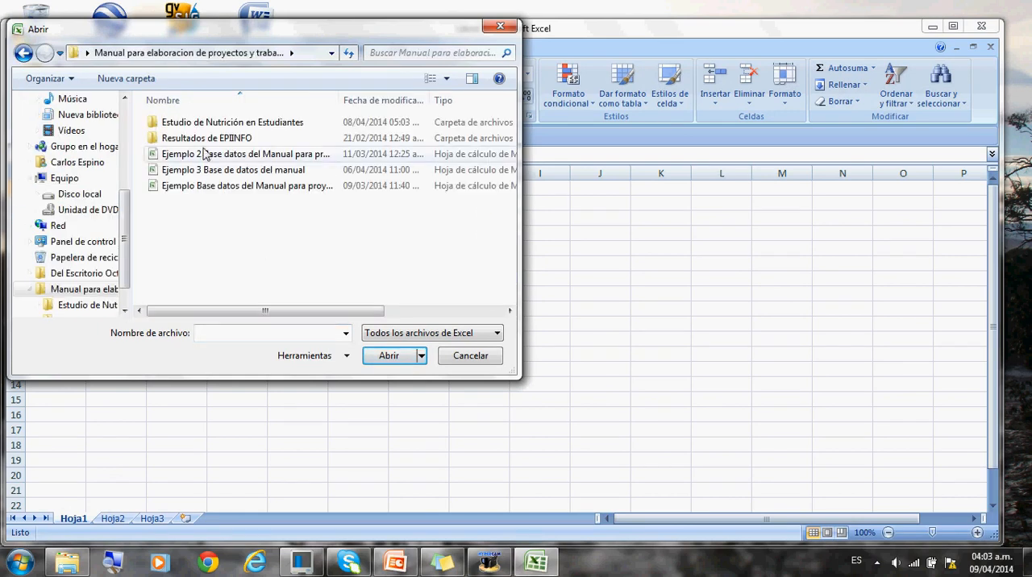
double_click(192, 125)
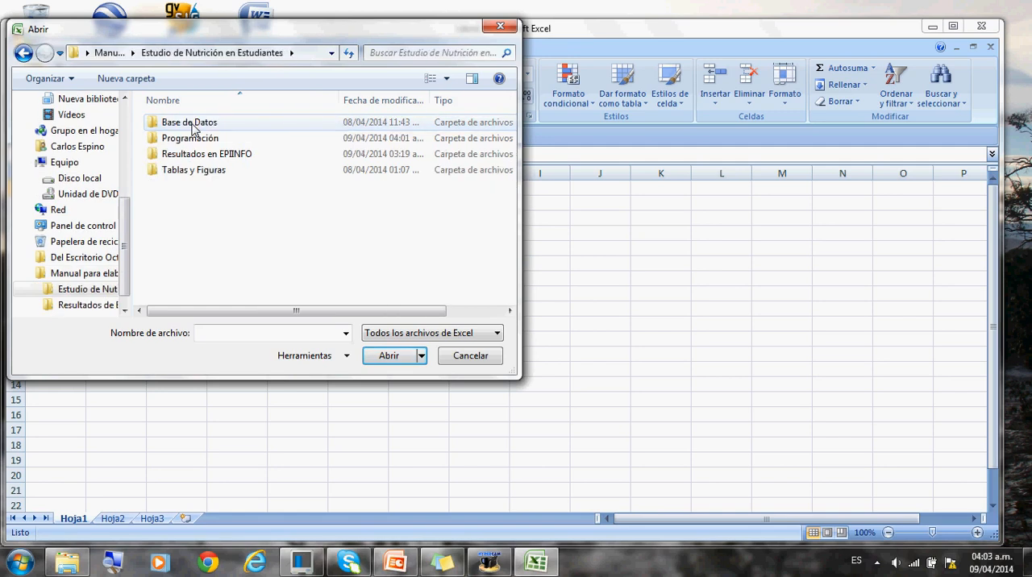
double_click(156, 156)
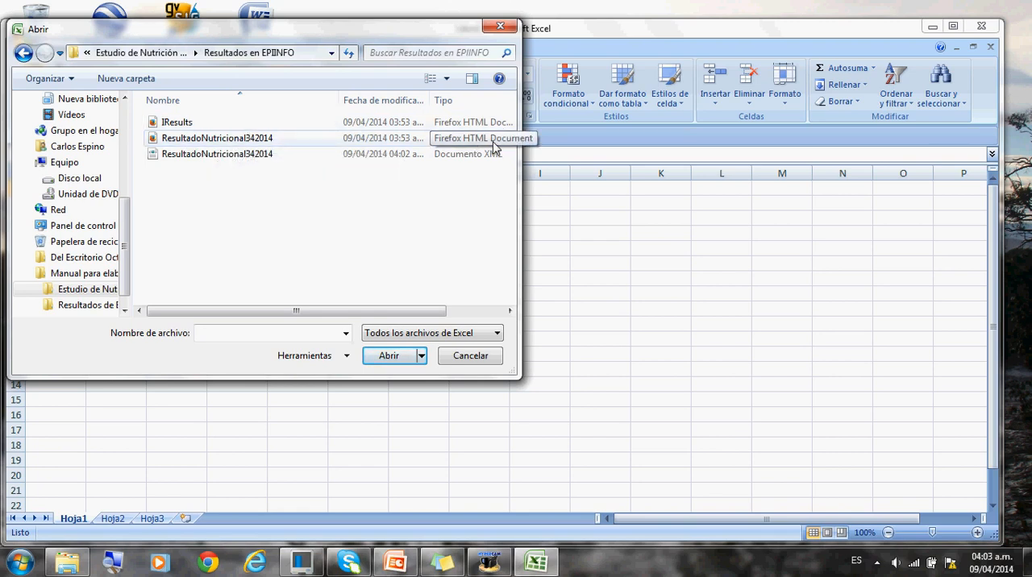
double_click(230, 142)
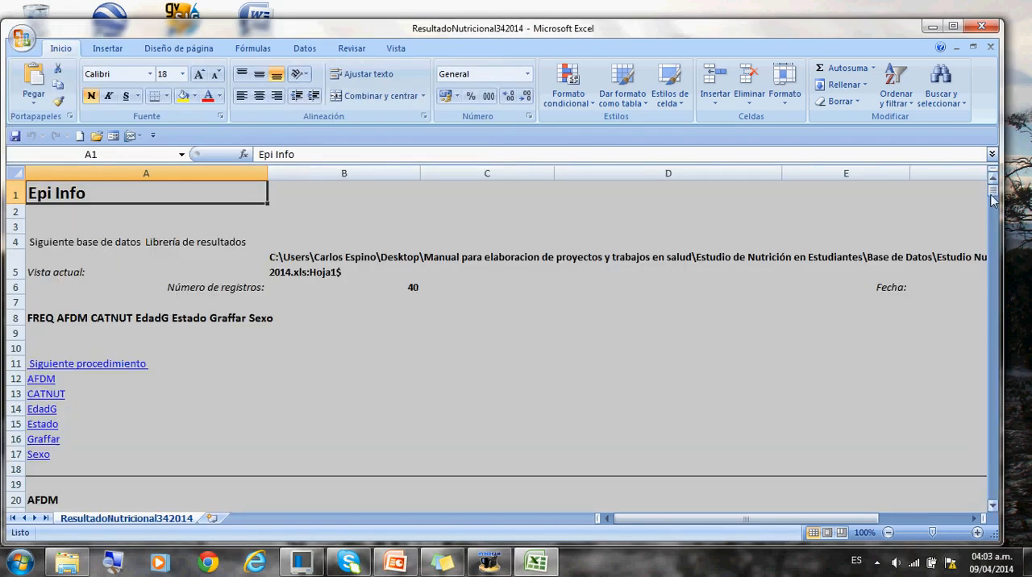
- Insert a 2-D clustered column chart from the Sexo by CATNUT counts table without percentages, cells A427:E430
left_click_drag(991, 198, 999, 427)
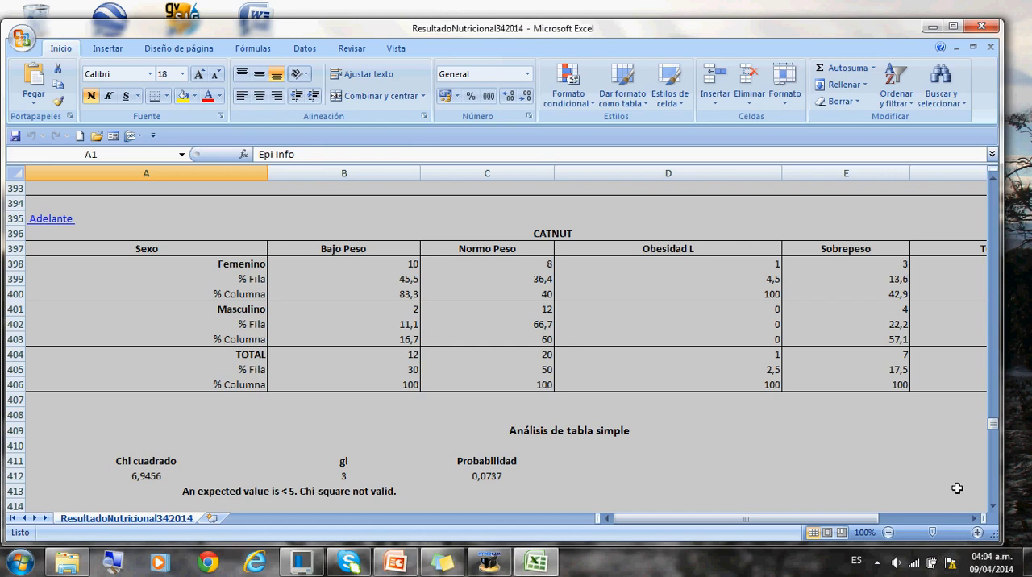
left_click(992, 507)
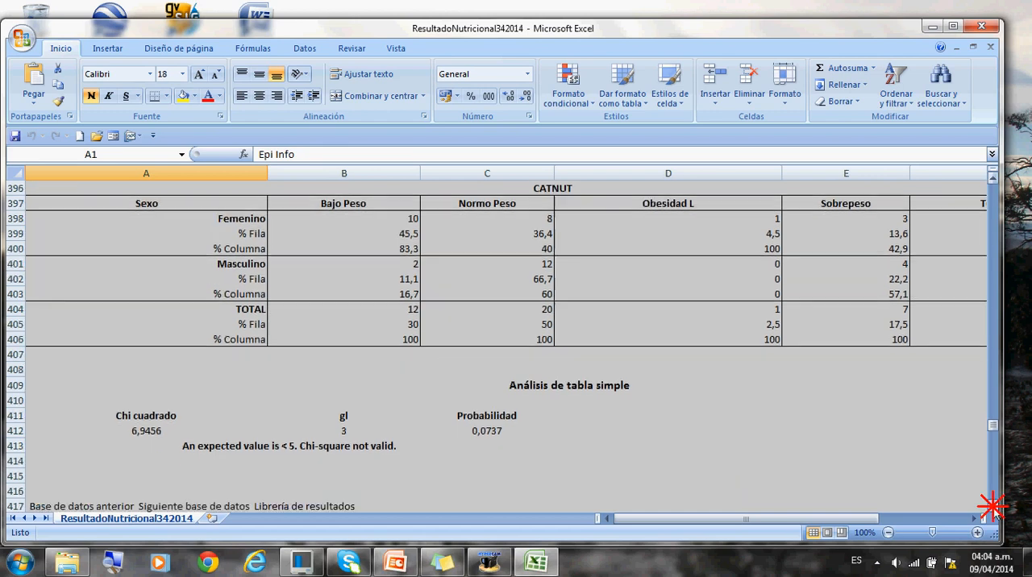
left_click(992, 506)
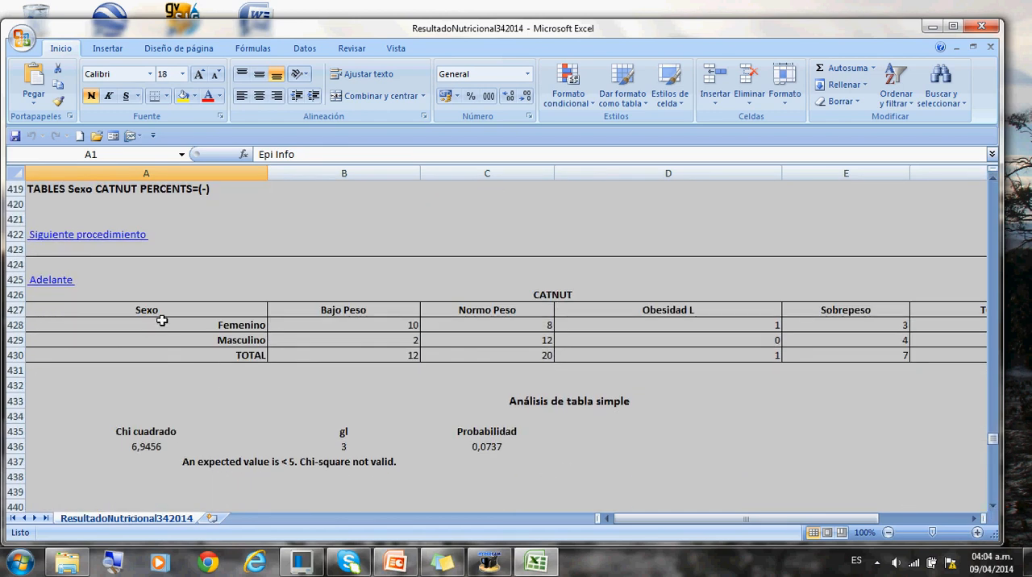
mouse_move(84, 310)
left_mouse_down()
mouse_move(838, 352)
mouse_move(1003, 338)
mouse_move(988, 357)
mouse_move(886, 360)
left_mouse_up()
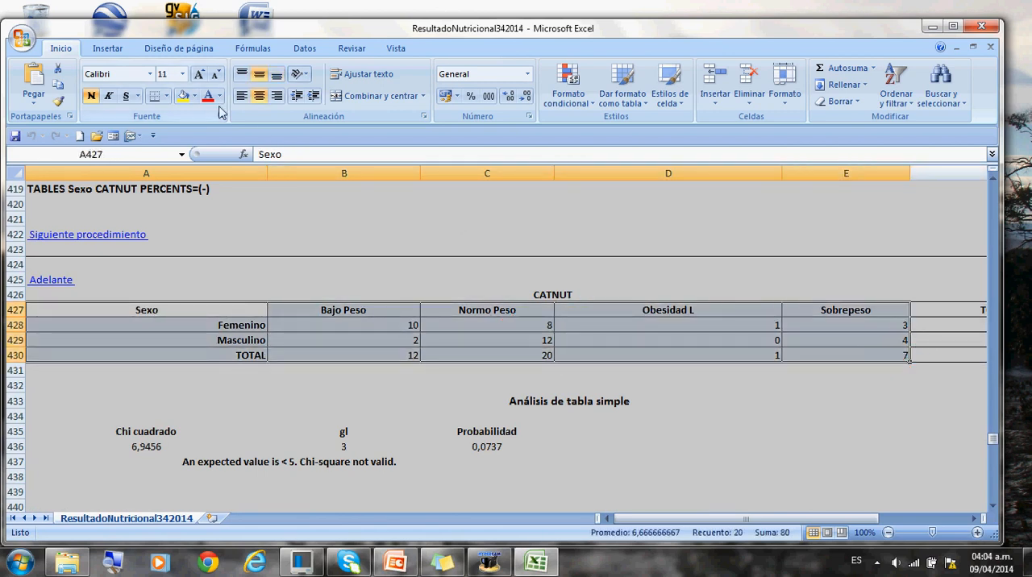
left_click(103, 50)
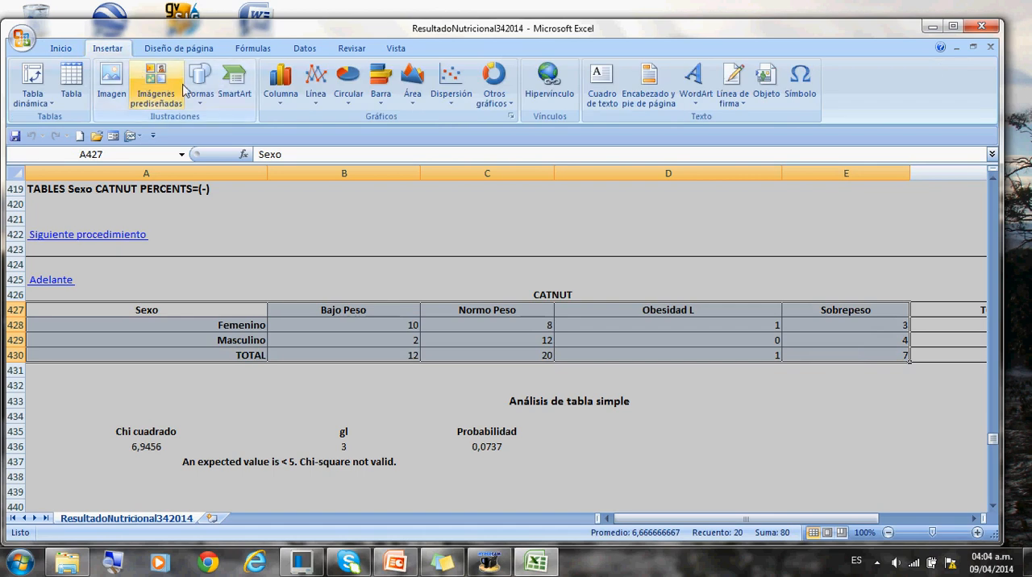
left_click(282, 83)
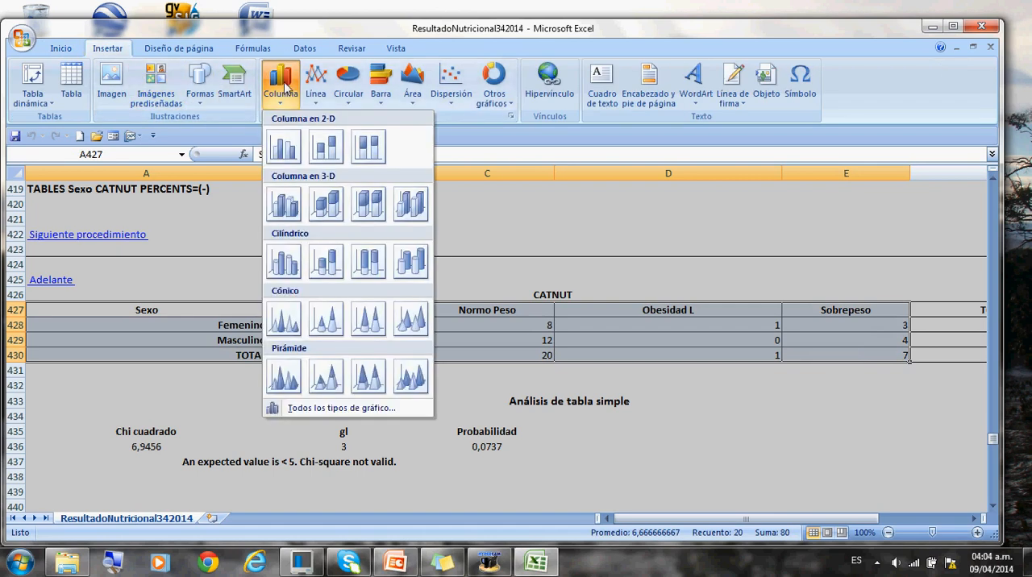
left_click(284, 147)
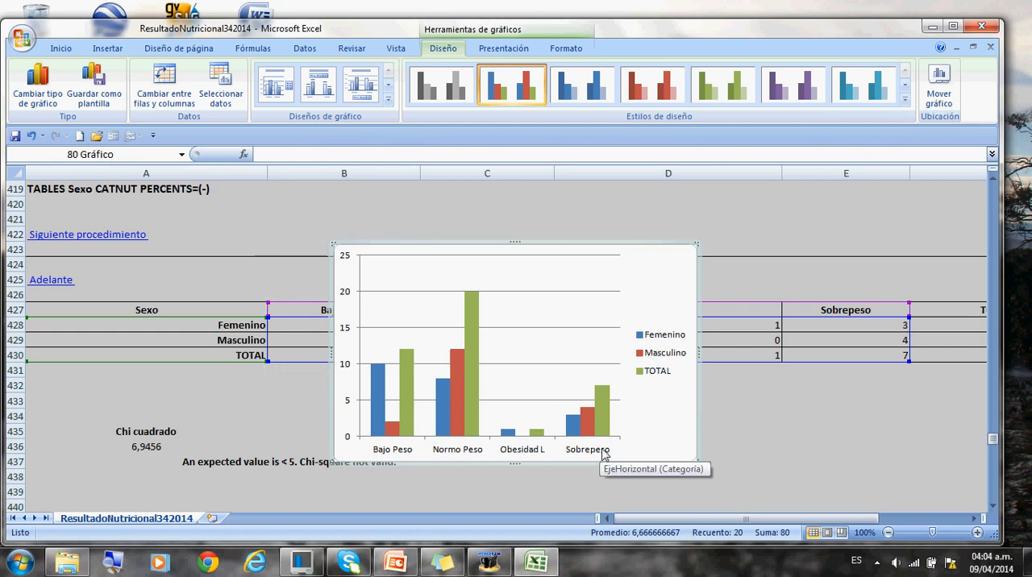
- Move the column chart sideways over columns D and E so the Bajo Peso and Normo Peso columns are uncovered
left_click(751, 425)
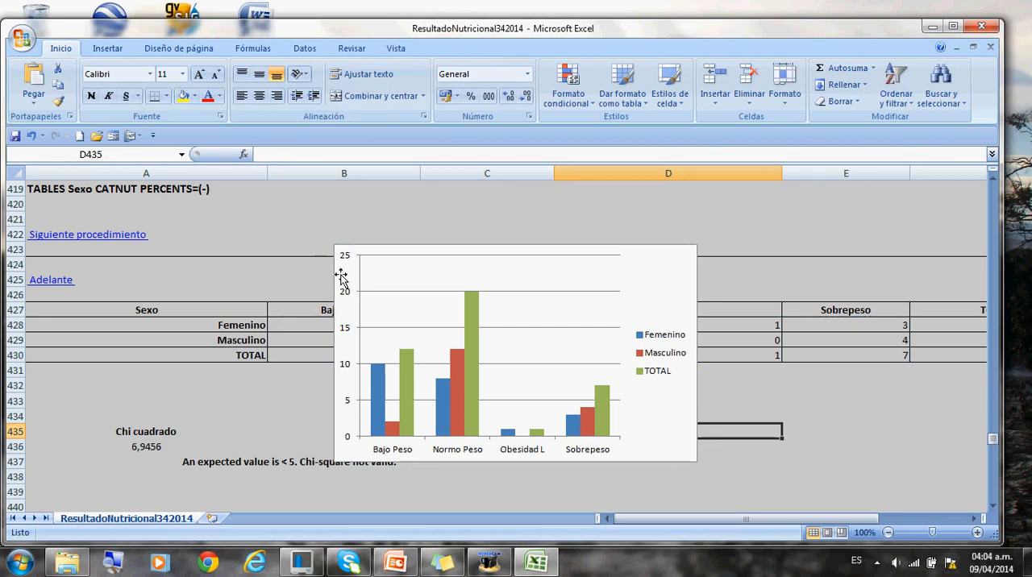
left_click_drag(341, 278, 652, 280)
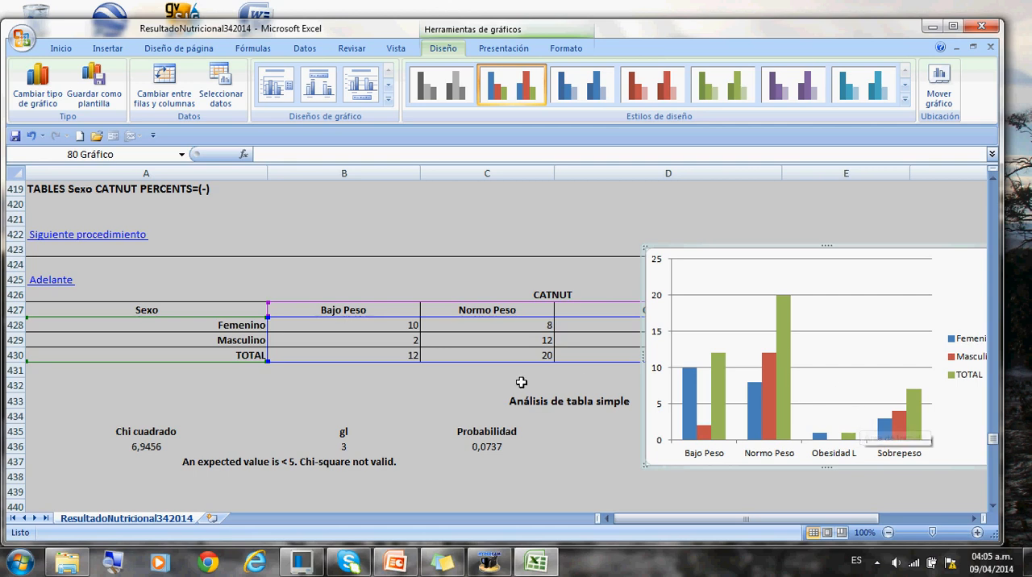
left_click(346, 404)
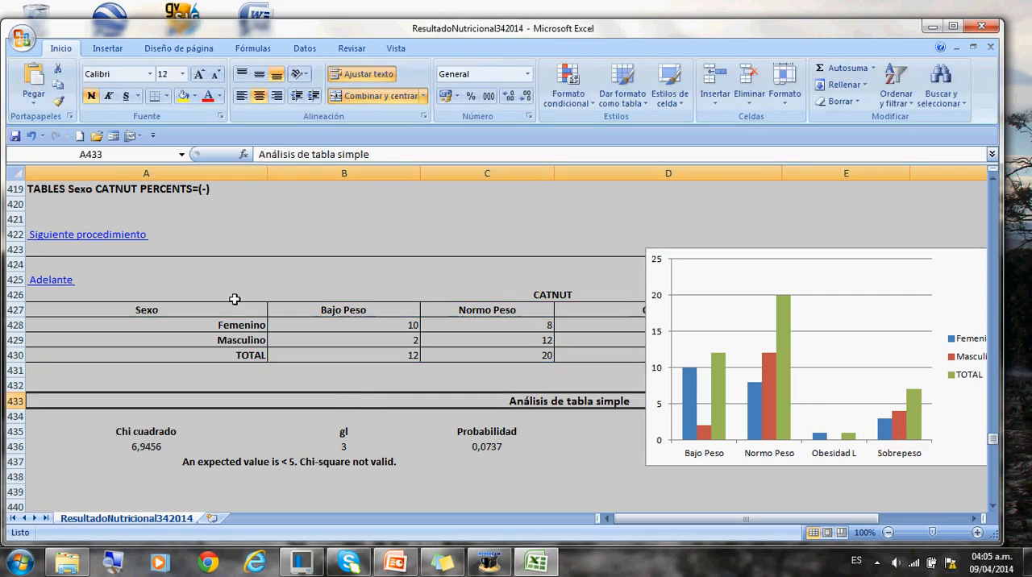
- Save the results as an Excel 97-2003 workbook named ResultadoNutricional342014 in Resultados en EPIINFO, accept the compatibility check, and close Excel
left_click(22, 42)
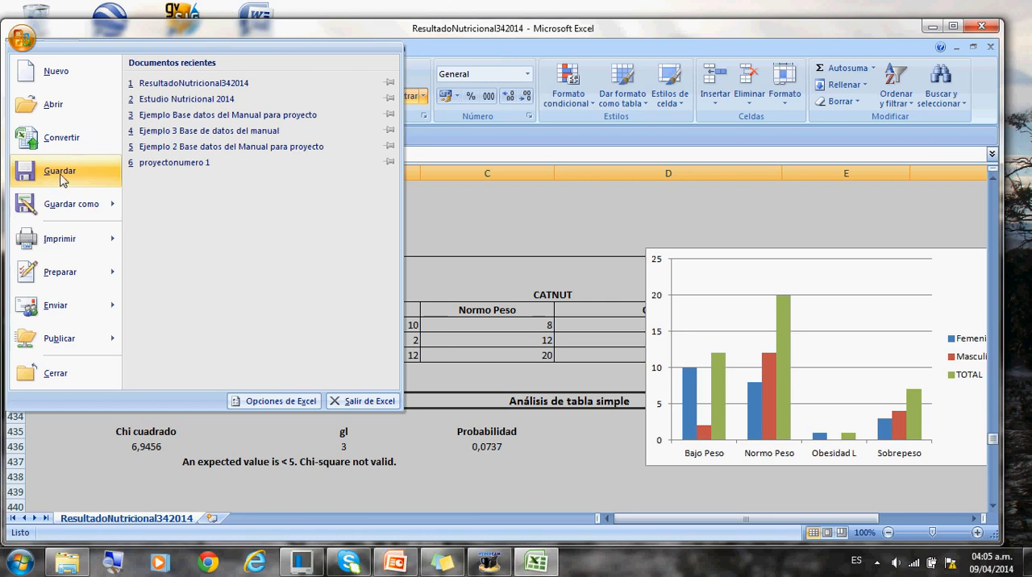
left_click(61, 203)
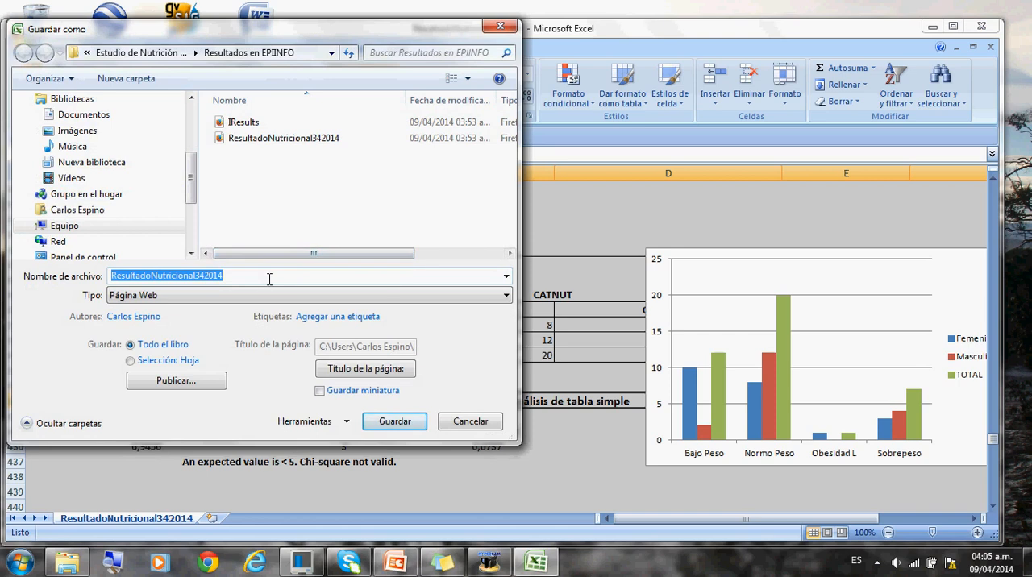
left_click(507, 297)
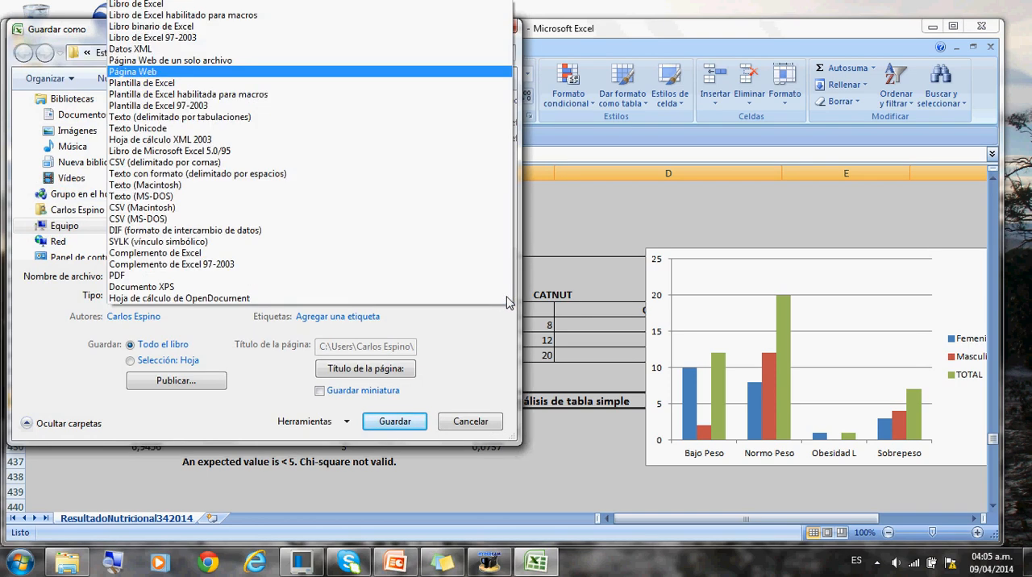
left_click(203, 39)
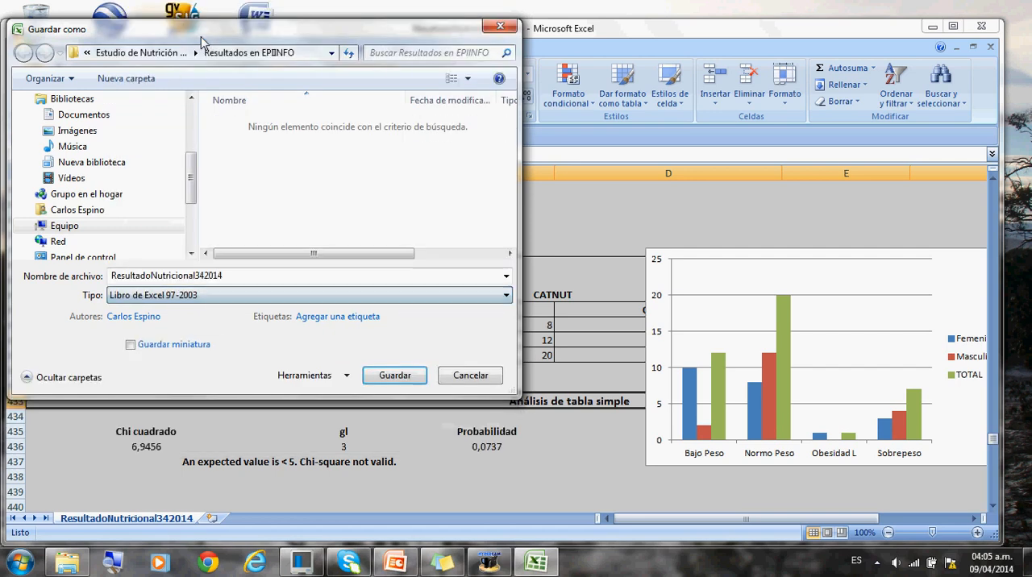
left_click(378, 377)
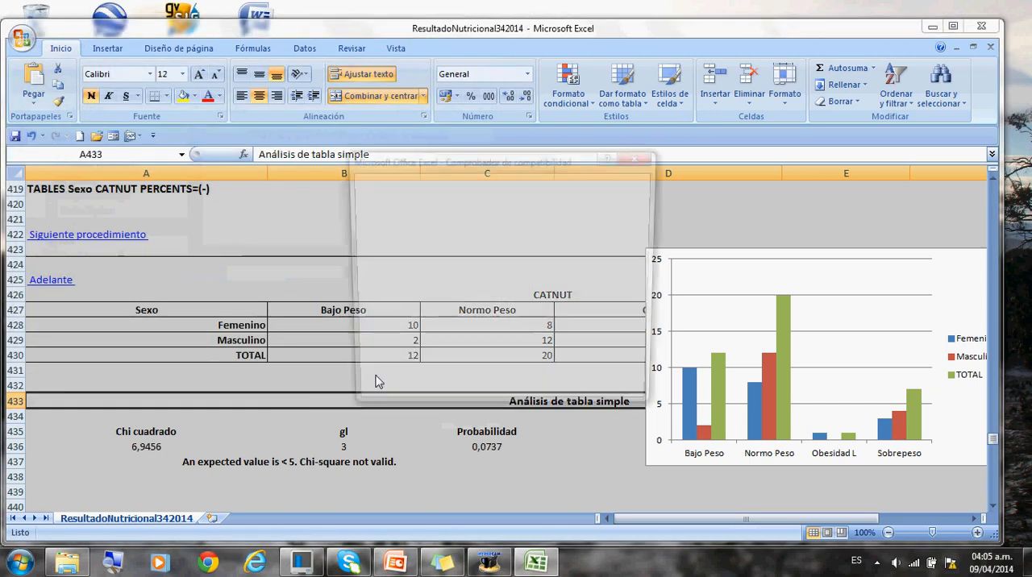
left_click(551, 396)
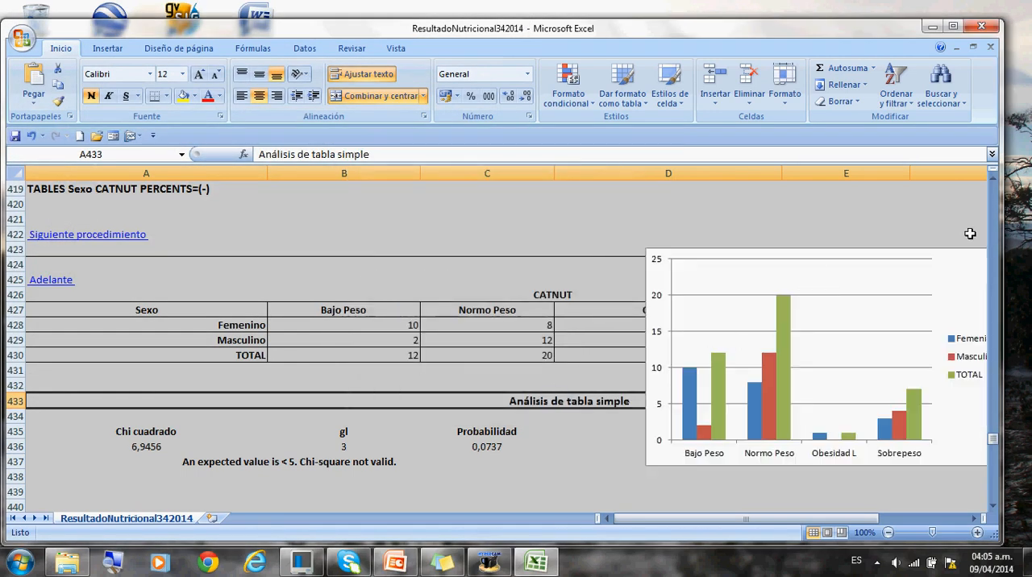
left_click_drag(995, 441, 964, 204)
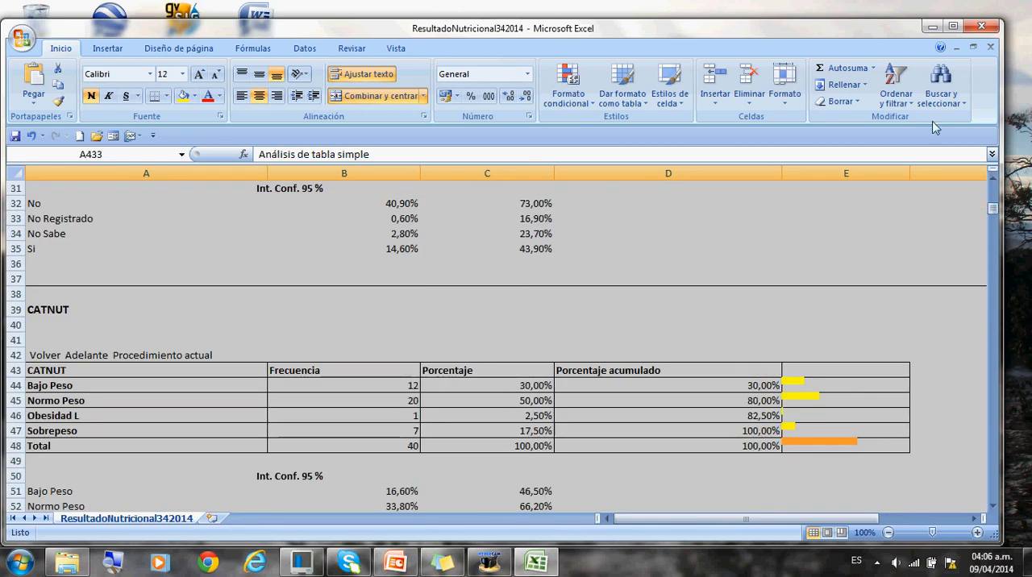
left_click(983, 30)
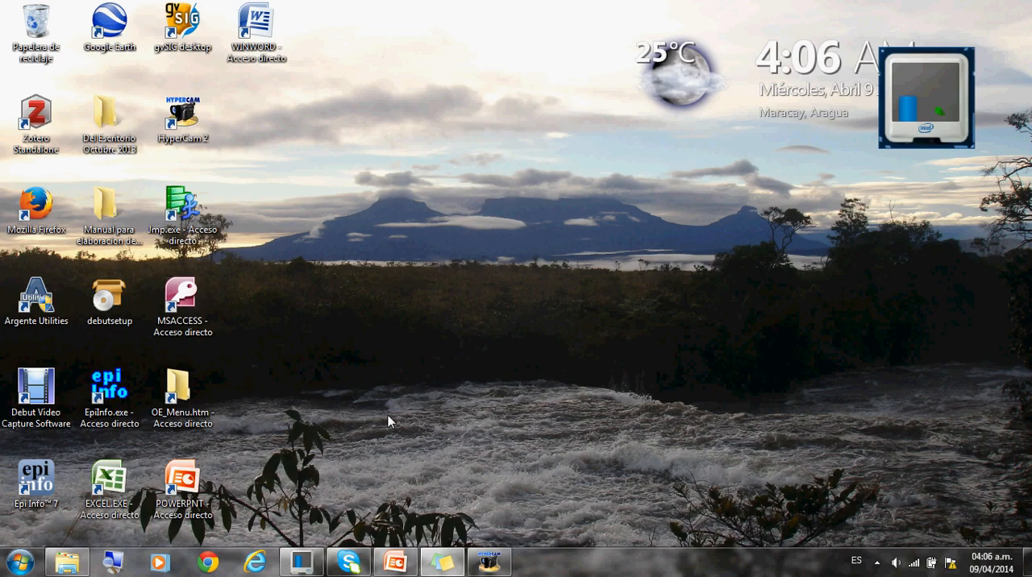
- Launch Epi Info, enter its data analysis module, and start opening a saved program in the Program Editor
double_click(119, 388)
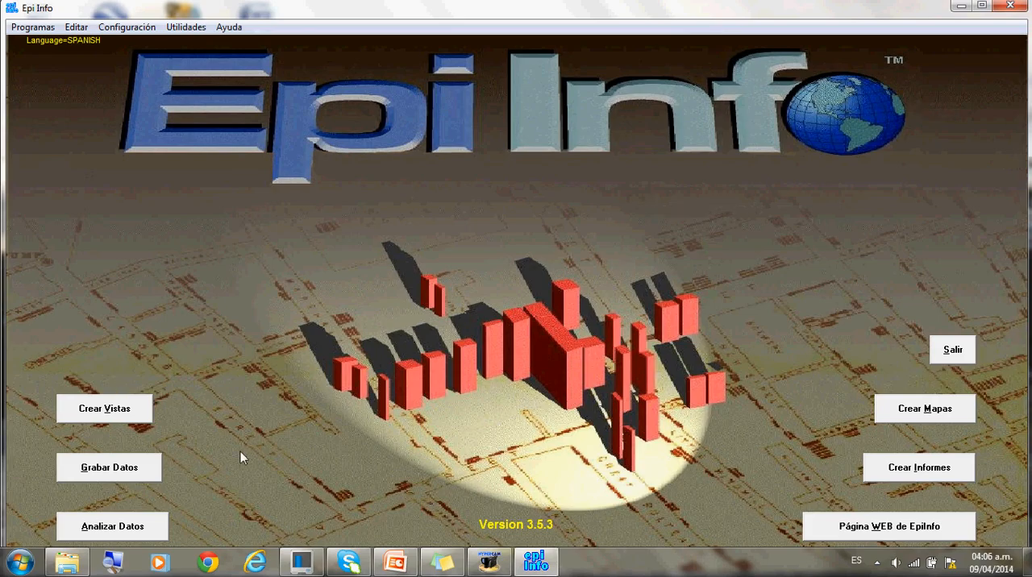
left_click(127, 527)
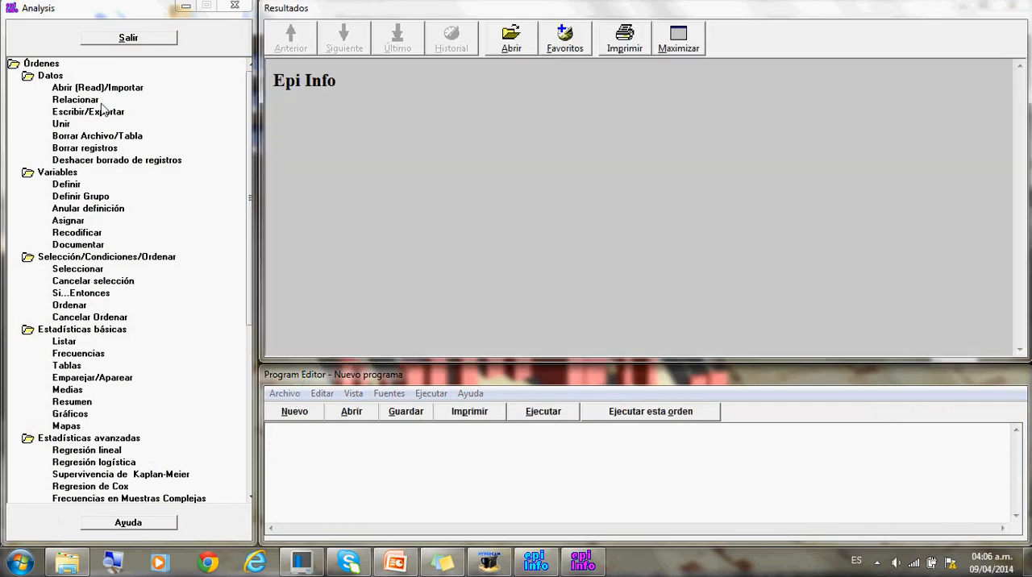
left_click(287, 394)
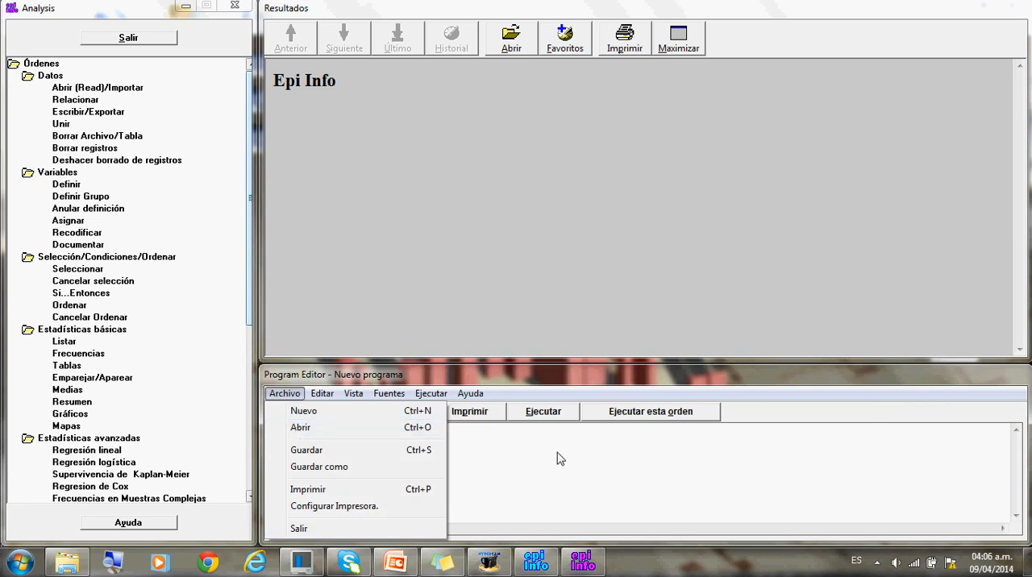
left_click(300, 428)
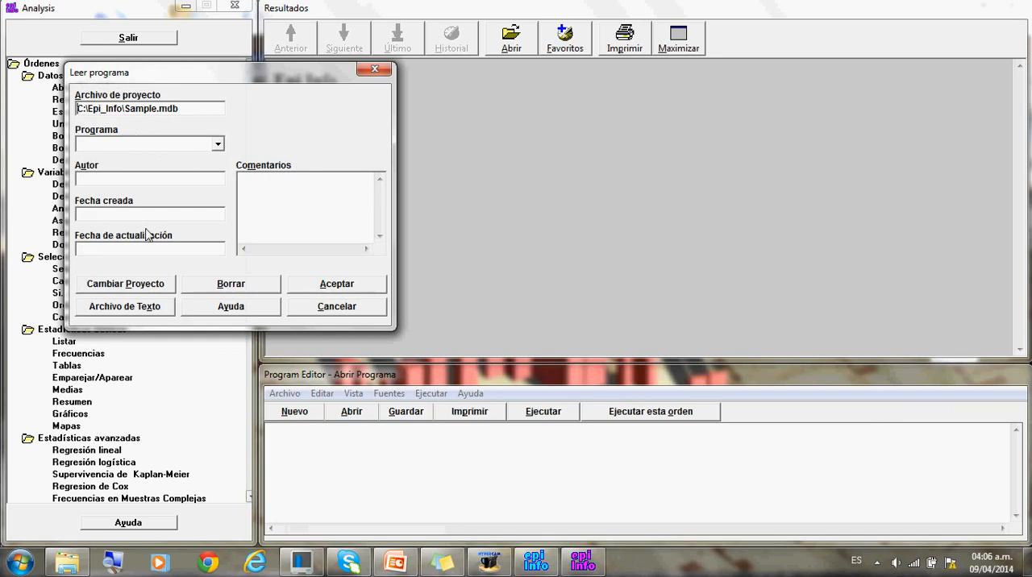
- Change the project to Estudio Nutricional in the Programación folder of Estudio de Nutrición en Estudiantes, inside the desktop manual folder
left_click(125, 287)
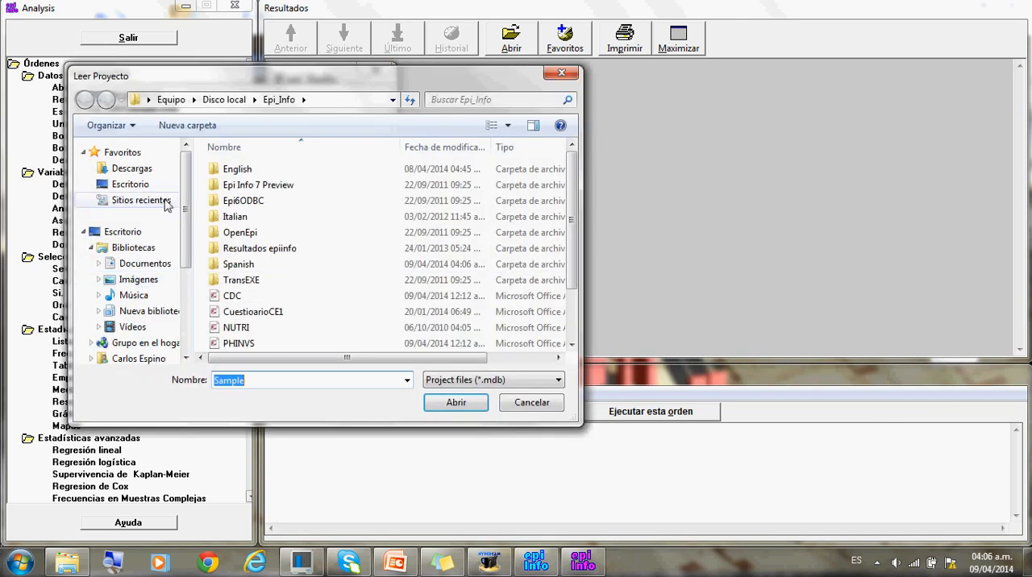
left_click(129, 232)
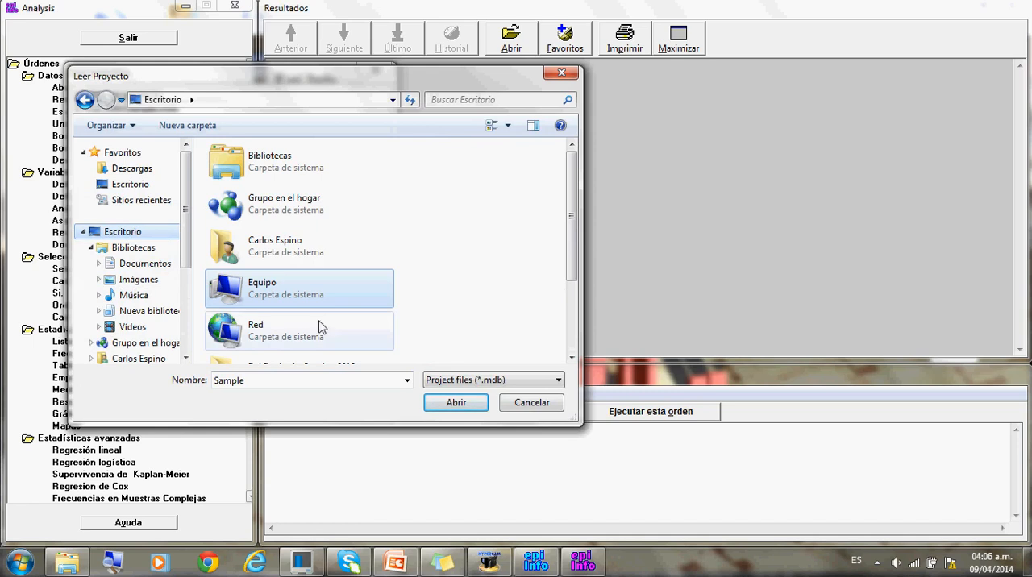
scroll(569, 320, "down", 2)
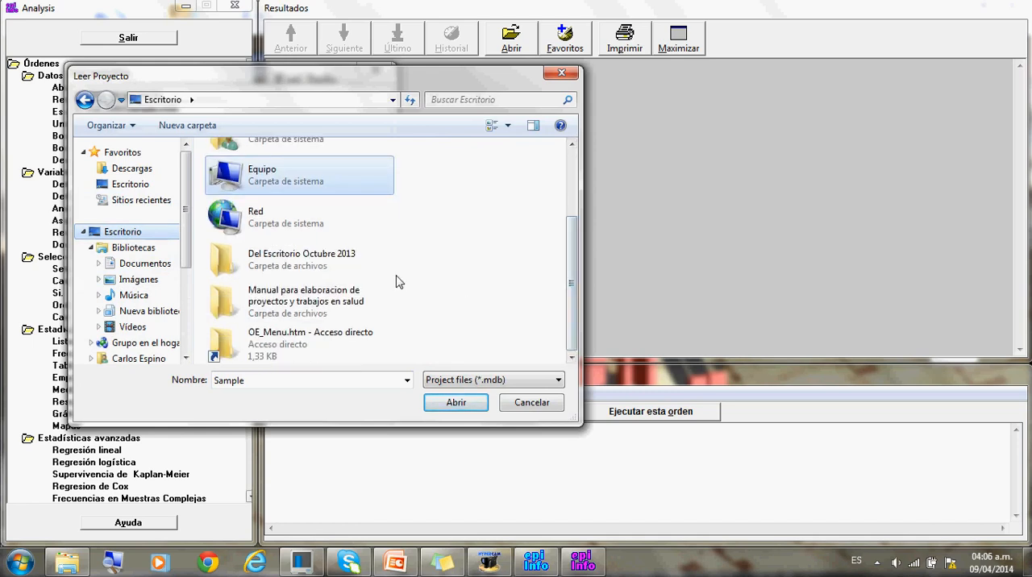
left_click(294, 296)
double_click(294, 297)
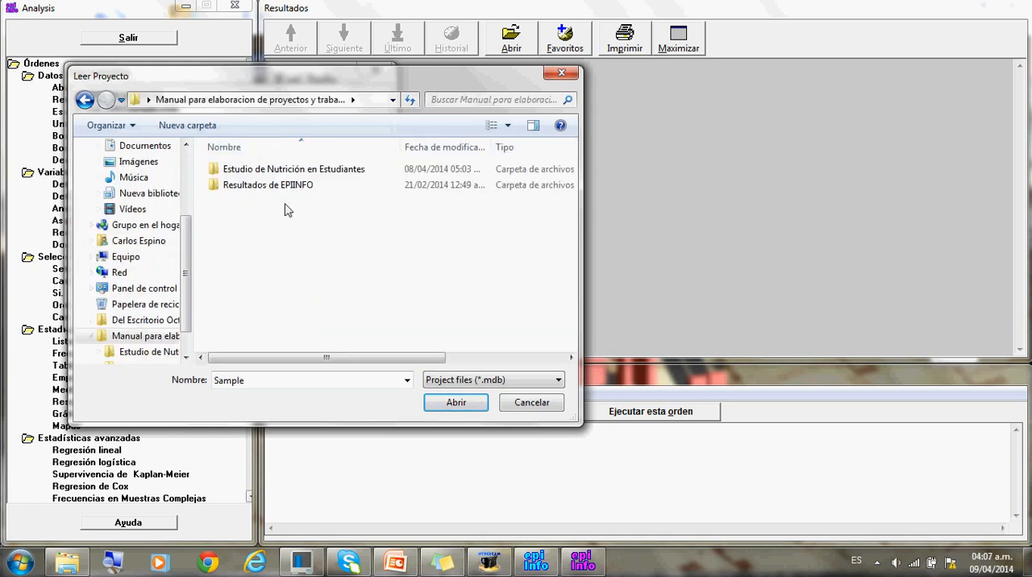
double_click(277, 168)
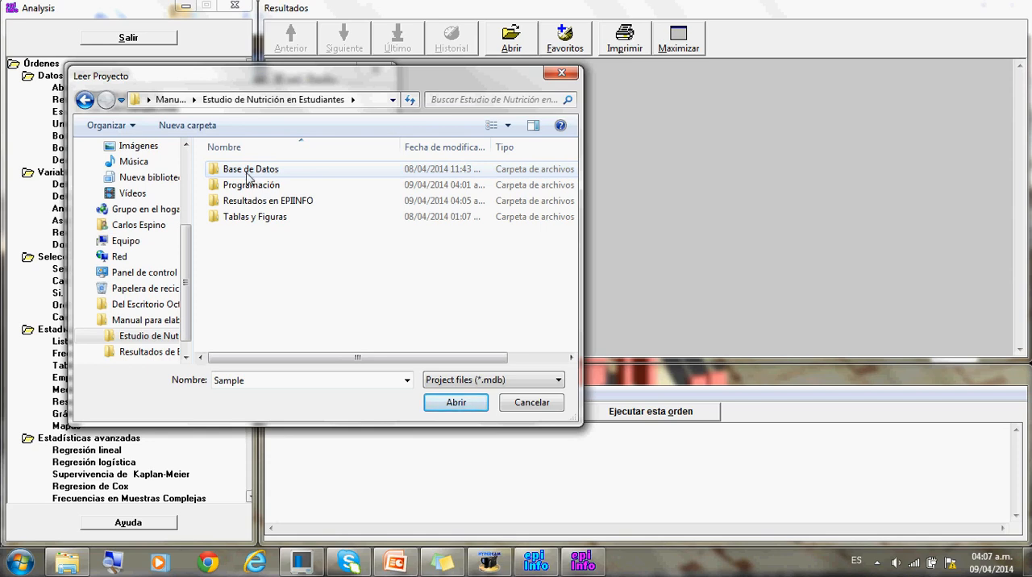
double_click(242, 185)
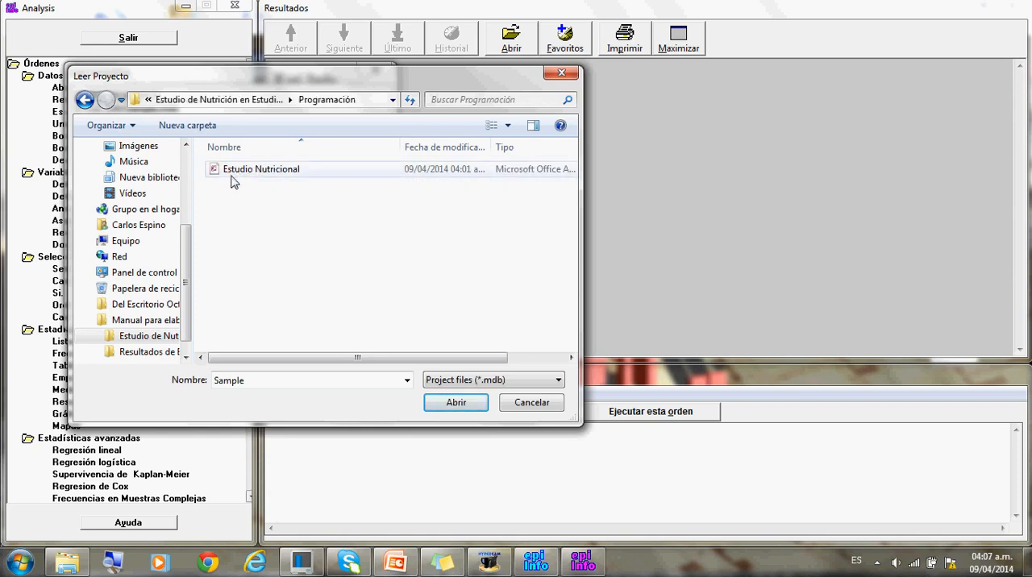
double_click(229, 170)
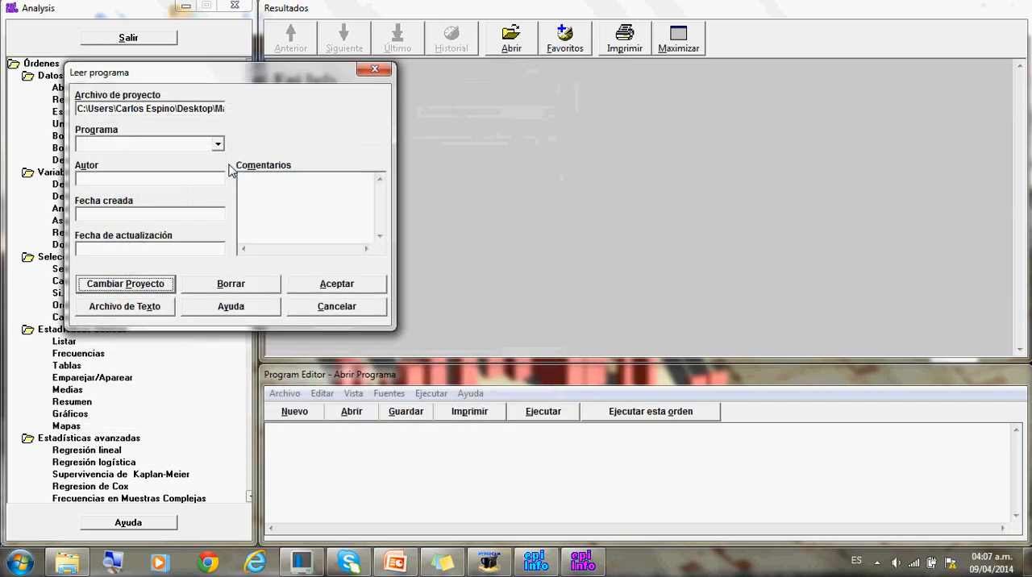
- Choose the saved program Analisis1 and load it into the Program Editor
left_click(217, 144)
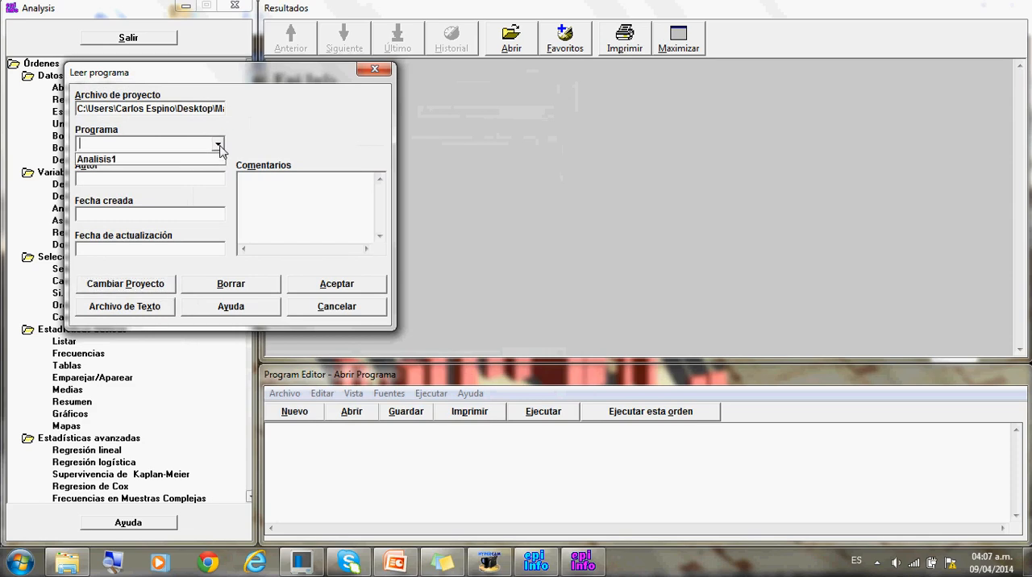
left_click(200, 160)
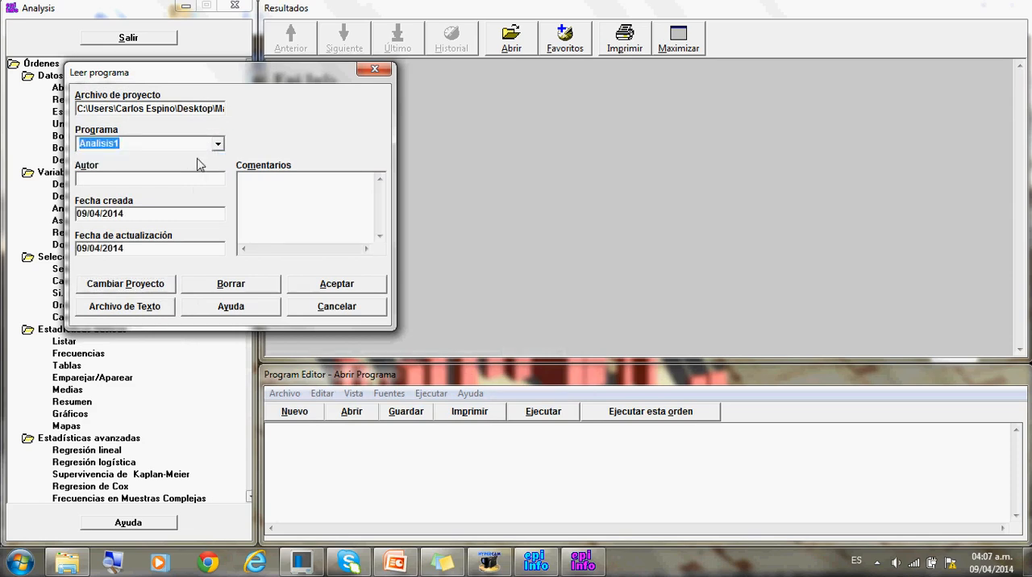
left_click(318, 288)
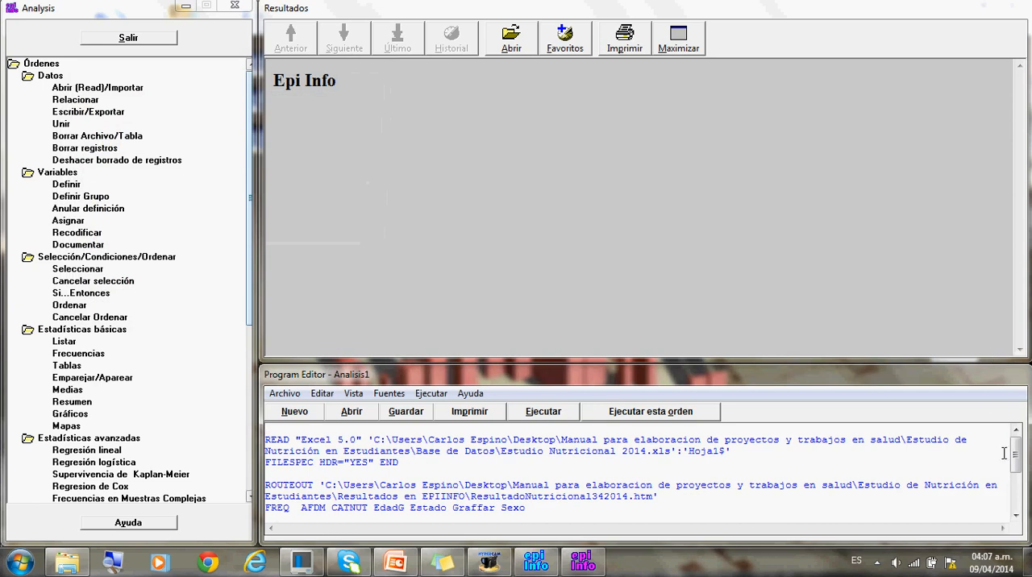
- Review the Analisis1 code, run the whole program, and look through the last results and the command list
left_click(1015, 503)
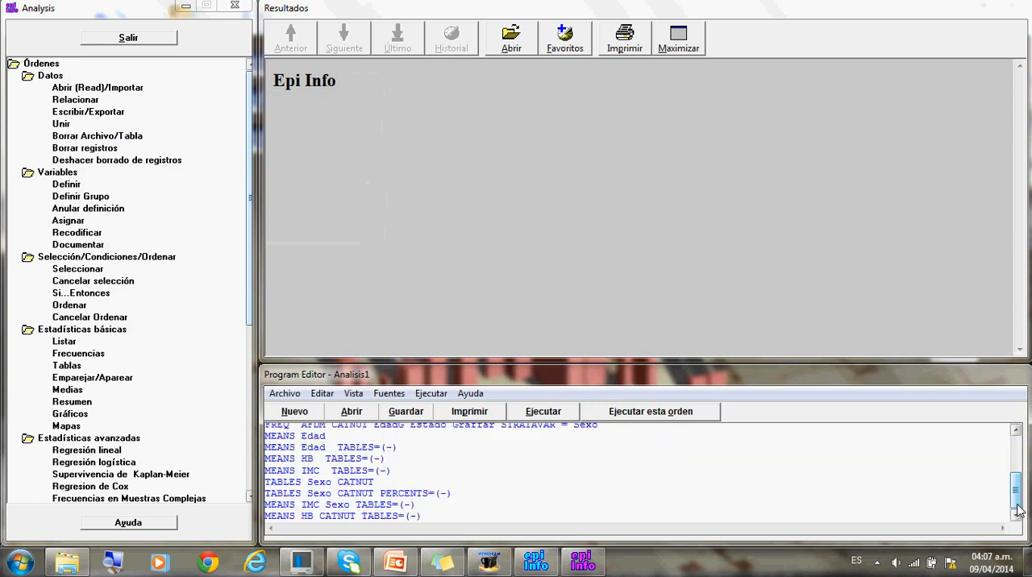
left_click_drag(1017, 509, 1016, 461)
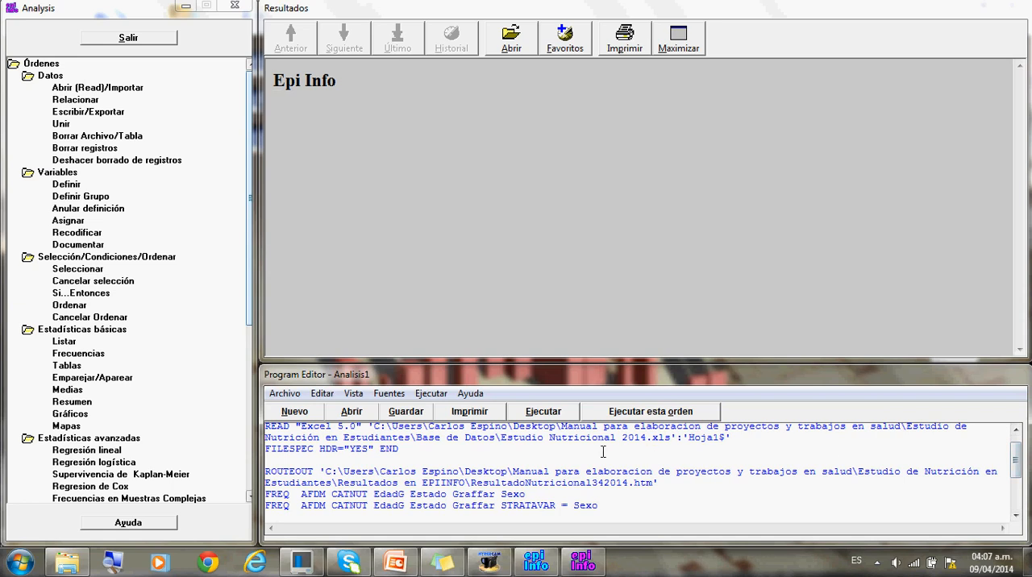
left_click(566, 419)
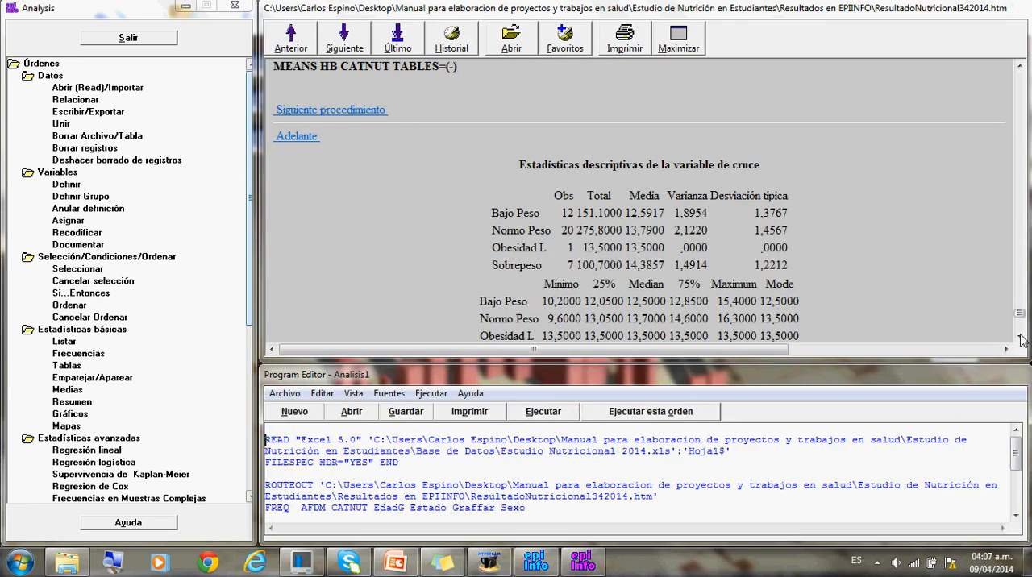
left_click(1020, 339)
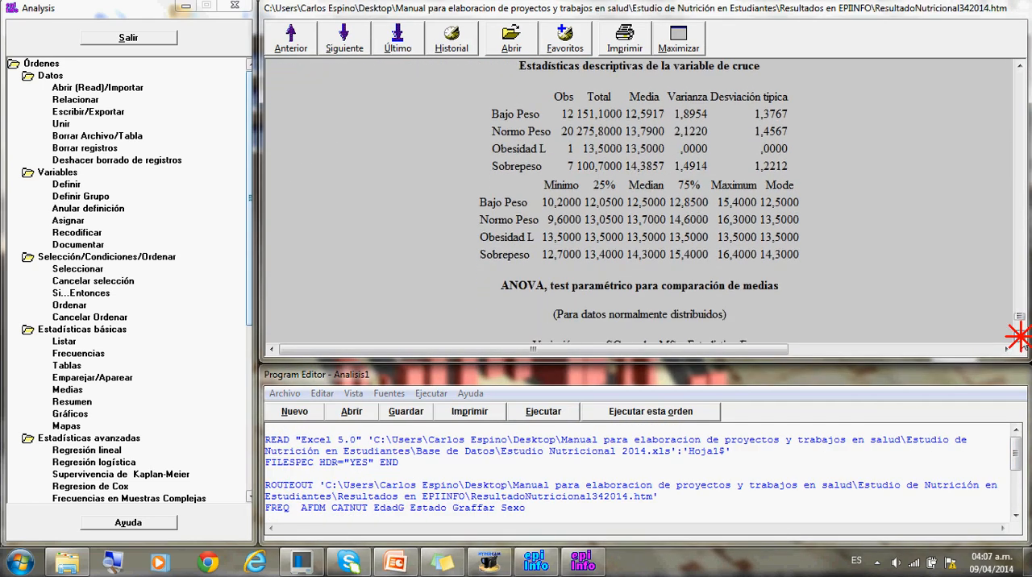
left_click(1019, 338)
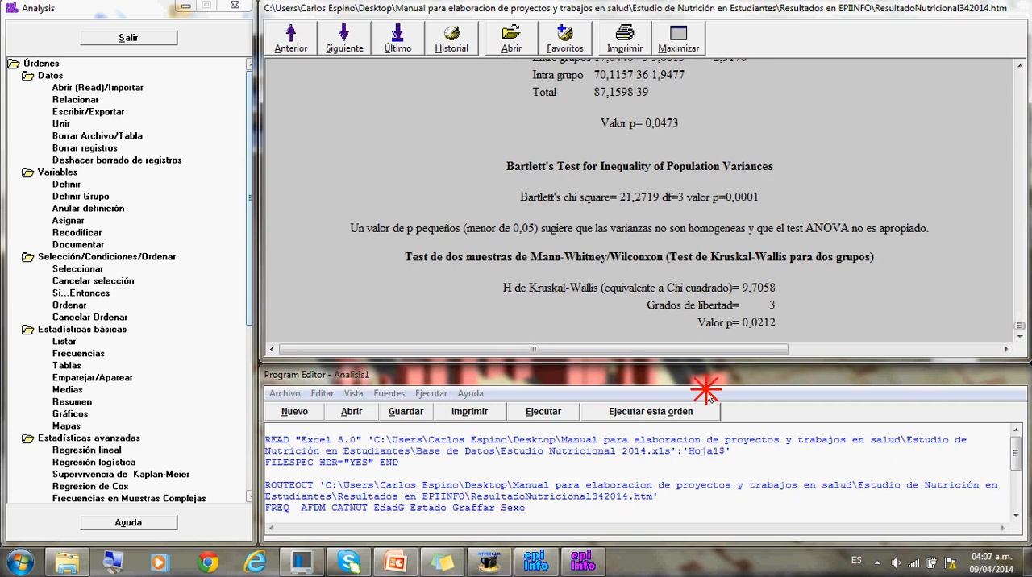
left_click_drag(1015, 455, 1020, 494)
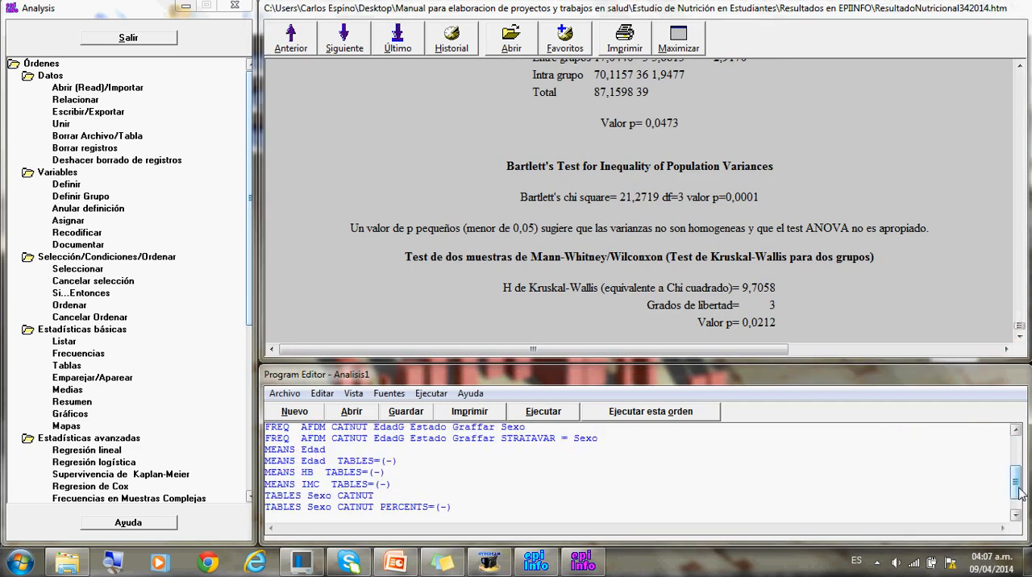